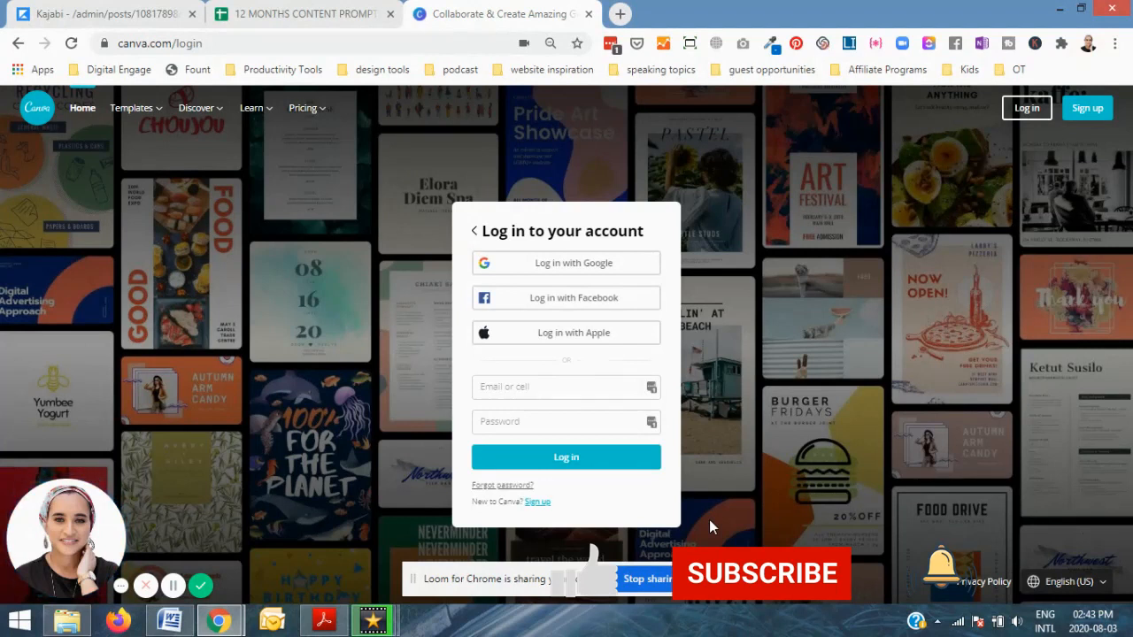
- Switch to the 12 MONTHS CONTENT PROMPTS spreadsheet and view the 2020 Aug sheet
left_click(284, 12)
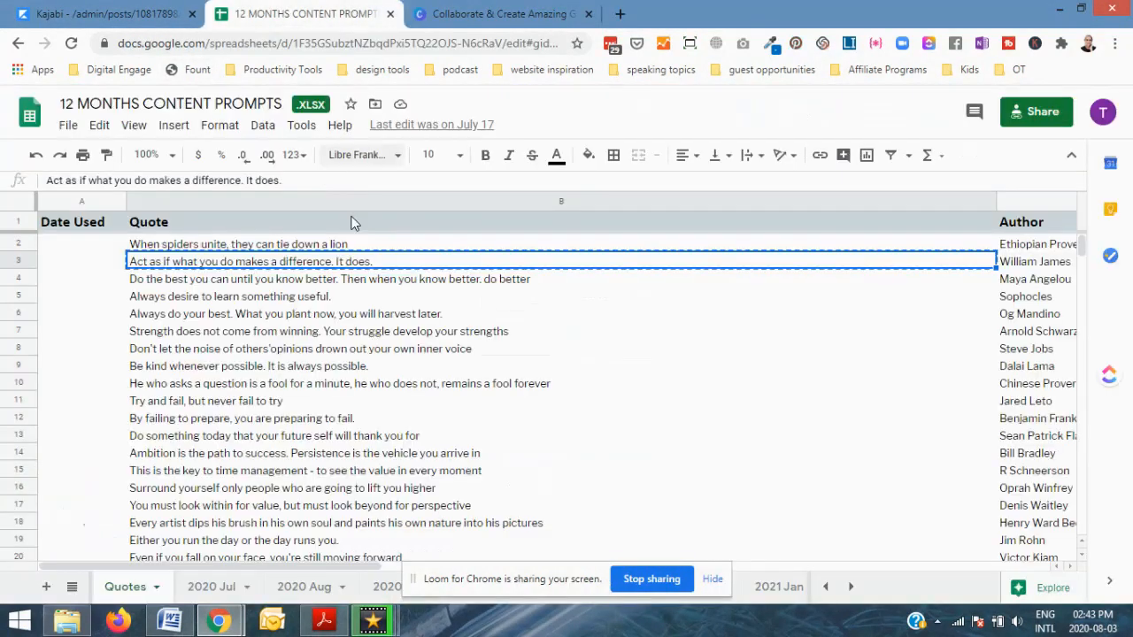
left_click(718, 578)
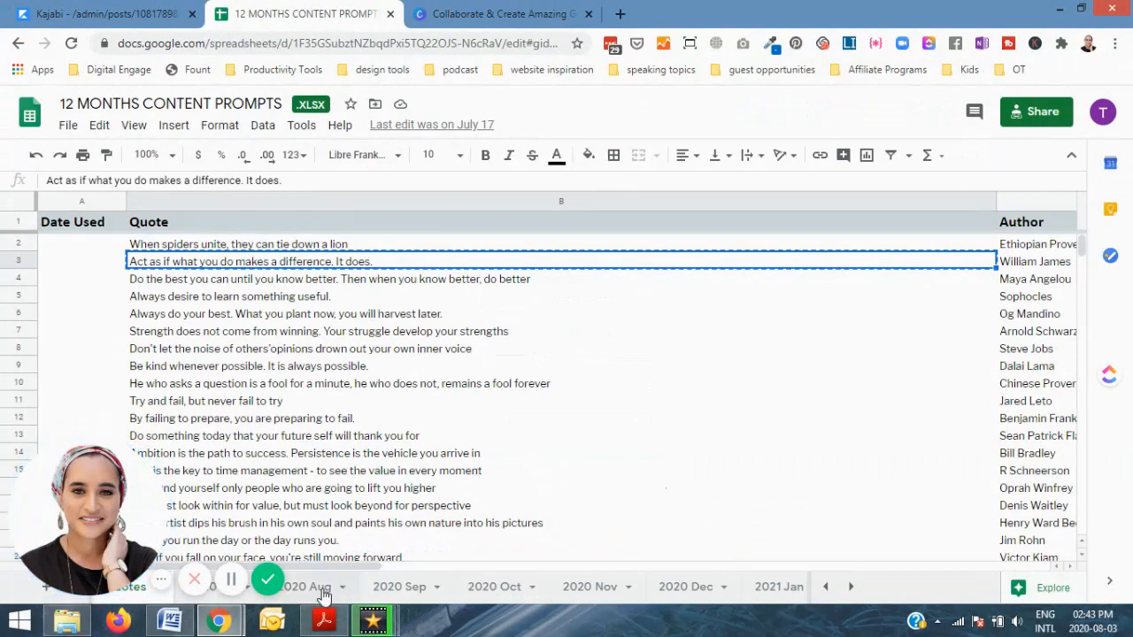
left_click(851, 590)
left_click(851, 588)
left_click(314, 590)
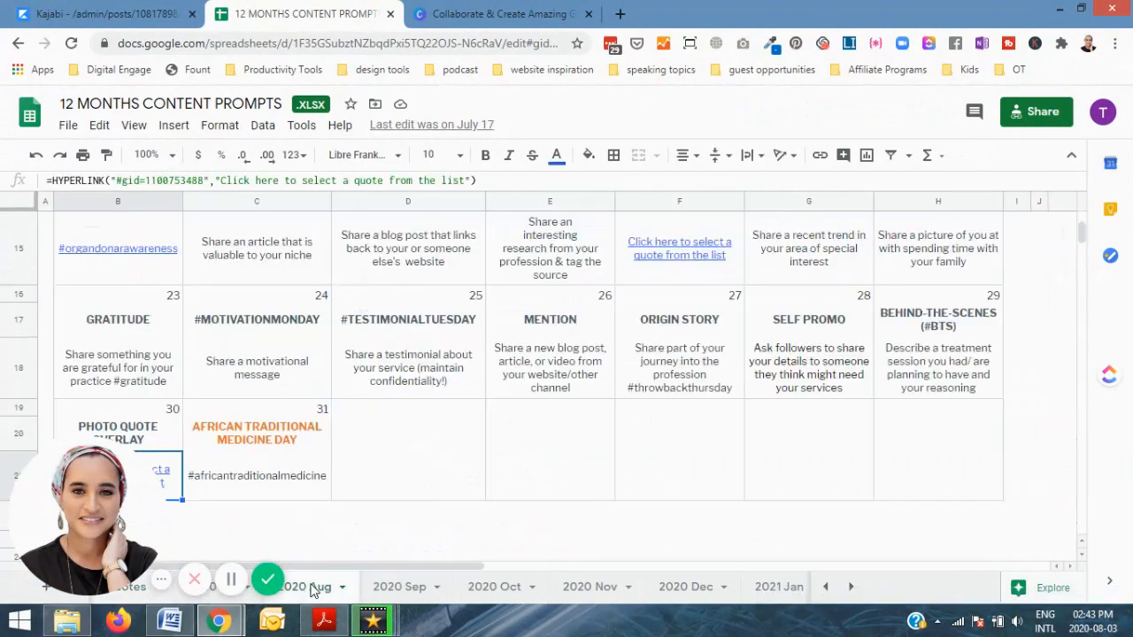
mouse_move(31, 479)
left_click(28, 459)
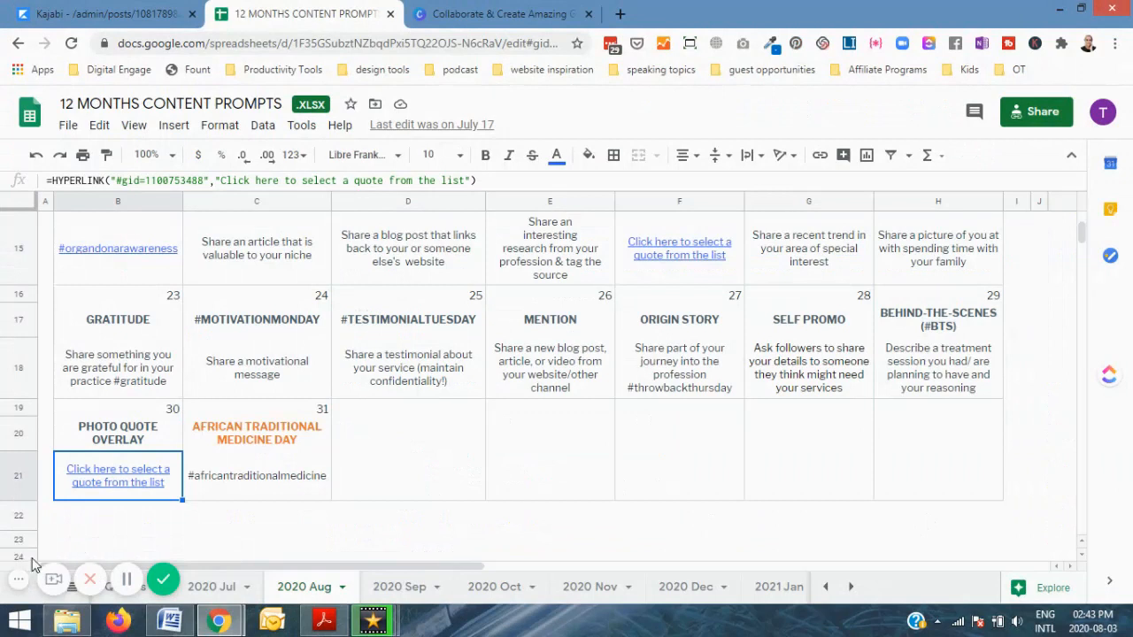
- Follow the quote-list link under the 30 August Photo Quote Overlay prompt and view the Quotes sheet
left_click(131, 478)
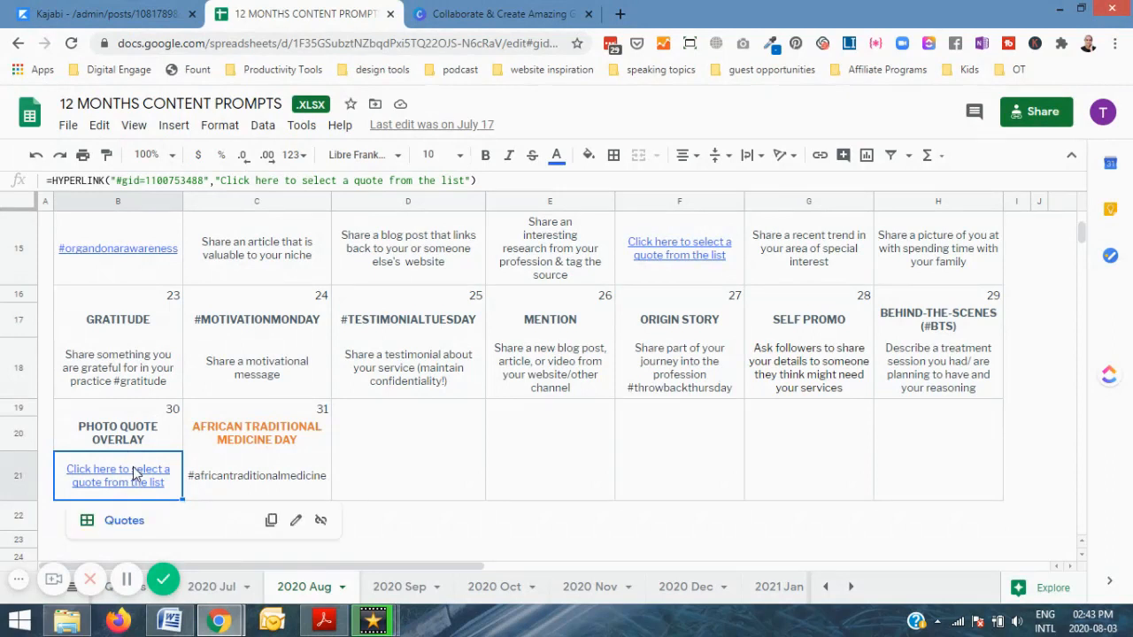
left_click(124, 521)
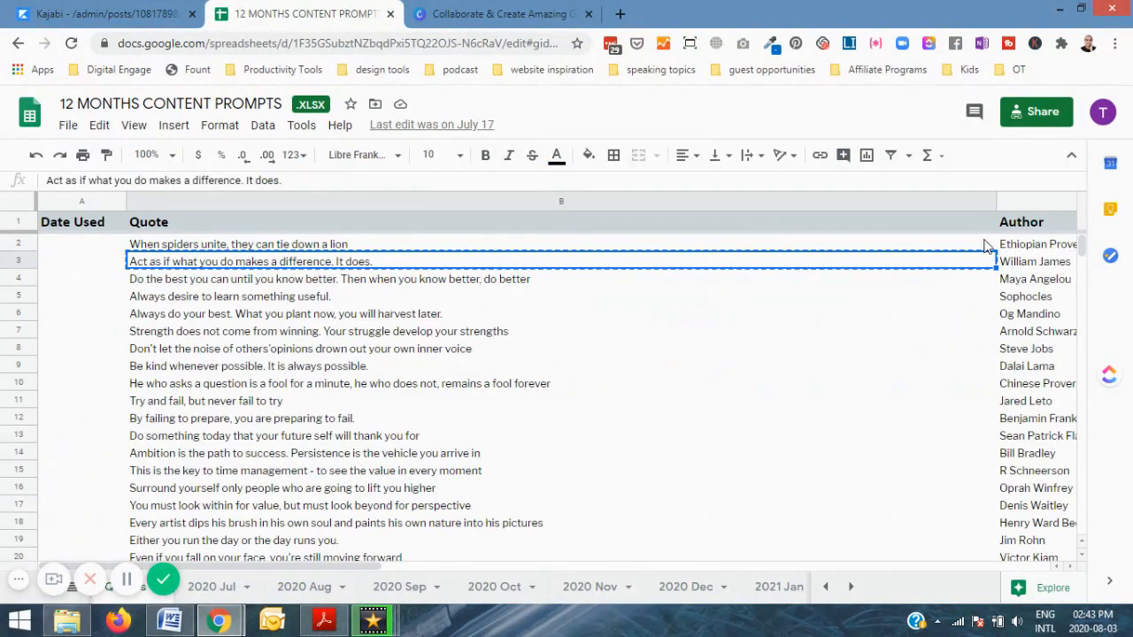
left_click_drag(1082, 245, 1081, 247)
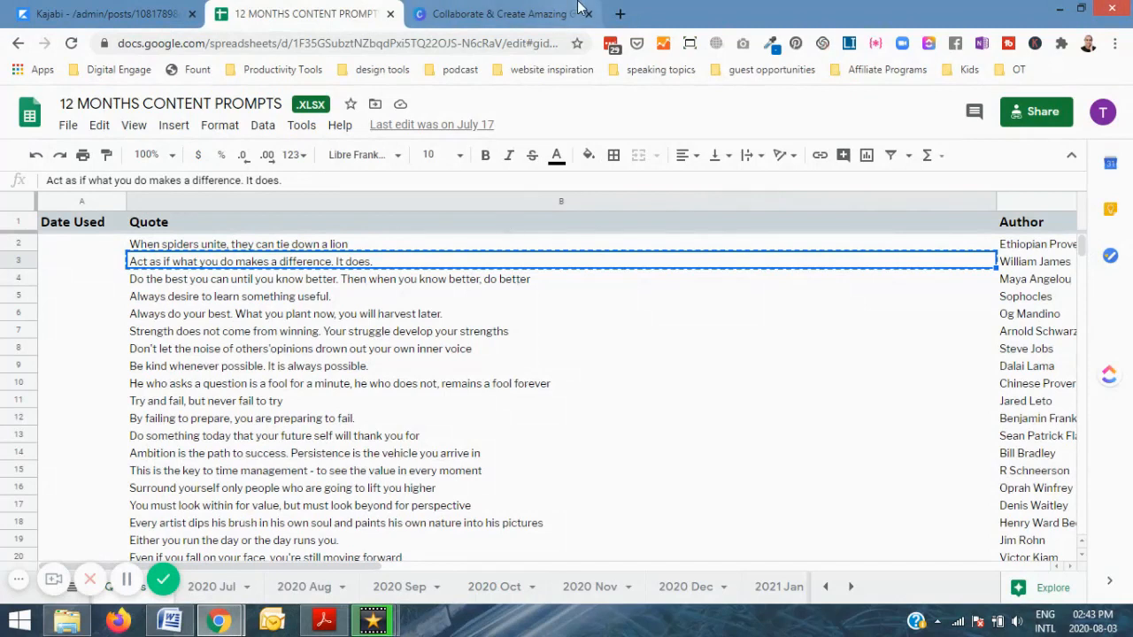
- Switch to Canva and log in by filling the account's e-mail and password from the saved LastPass entry
left_click(524, 11)
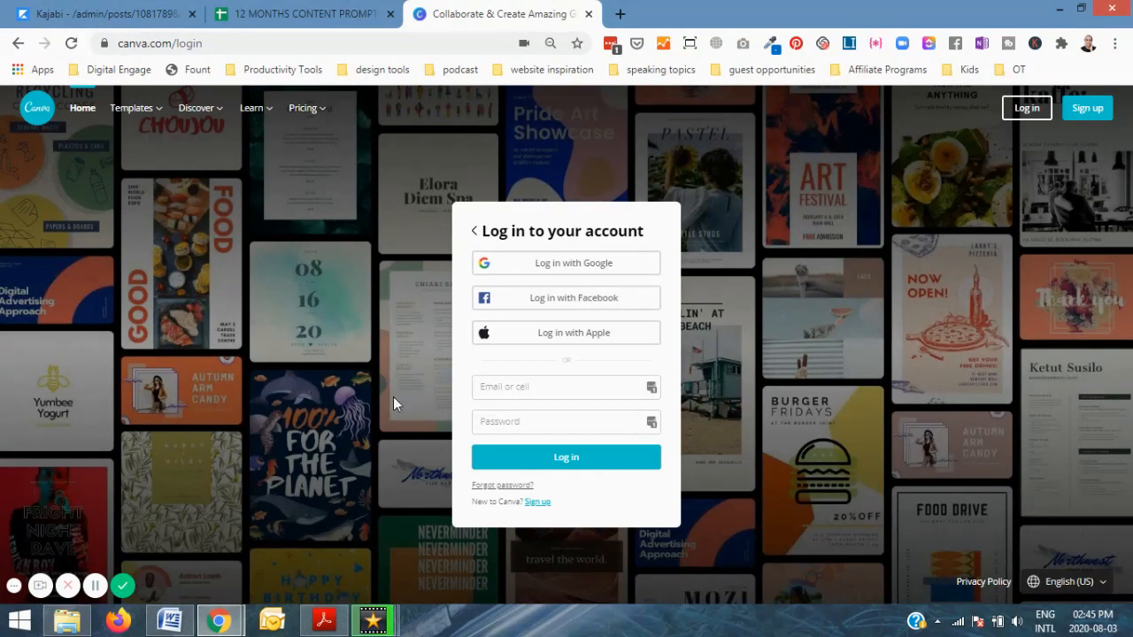
left_click(537, 502)
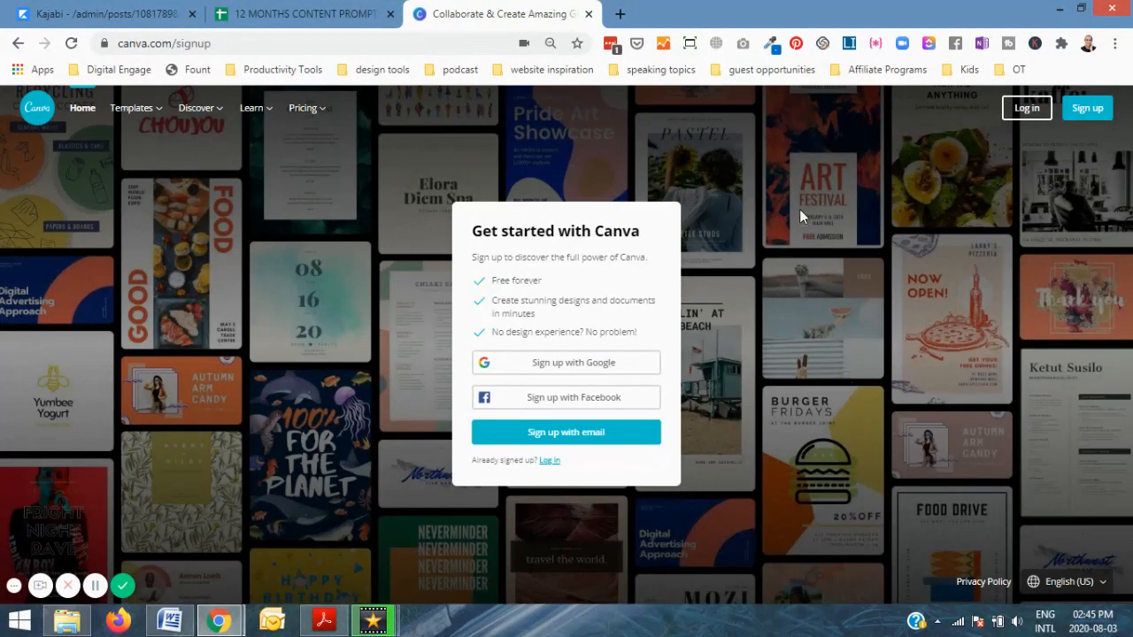
left_click(1027, 110)
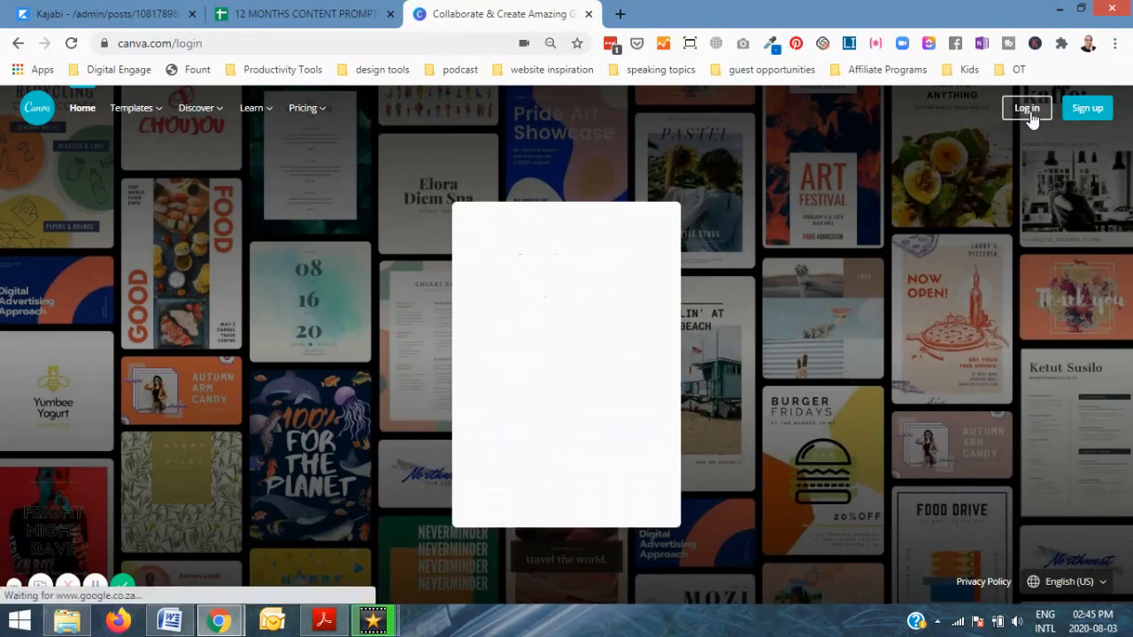
left_click(655, 395)
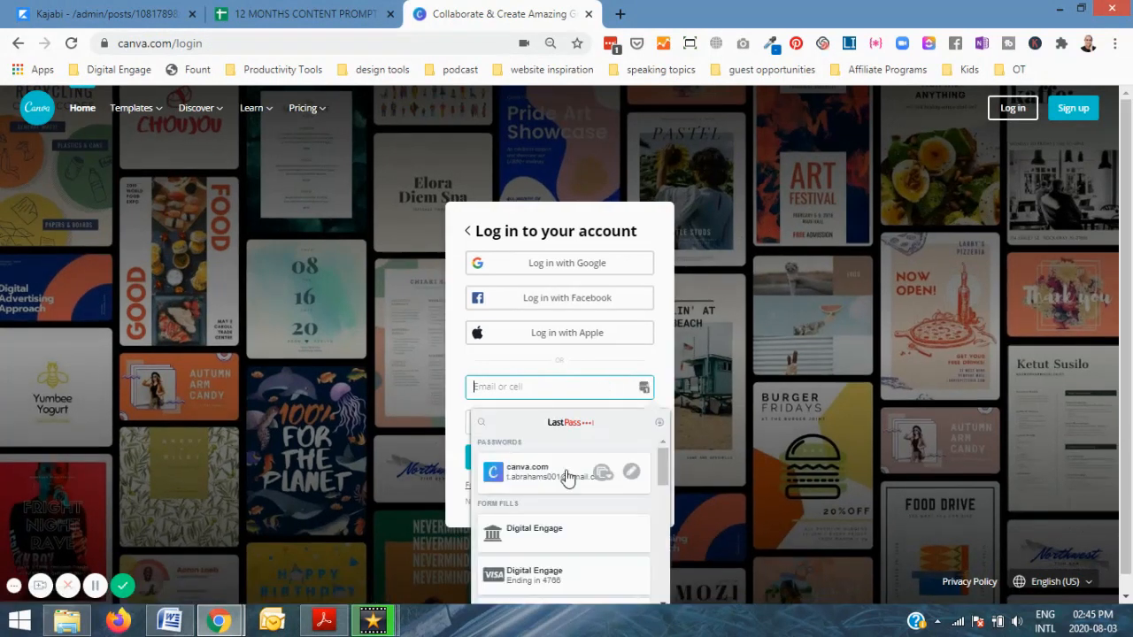
left_click(562, 477)
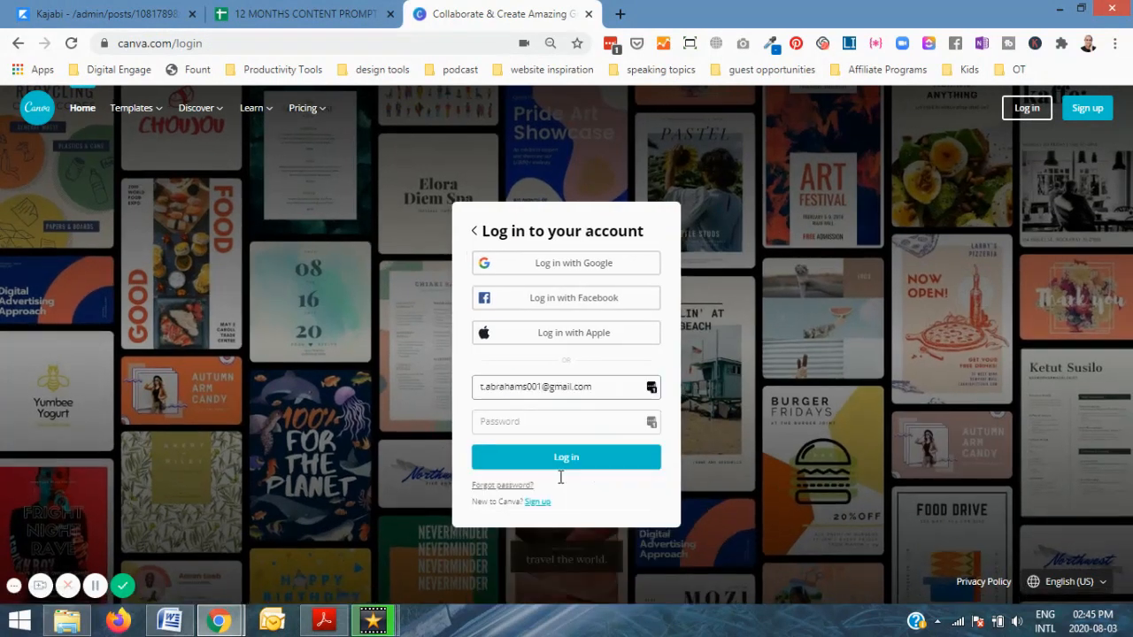
left_click(561, 455)
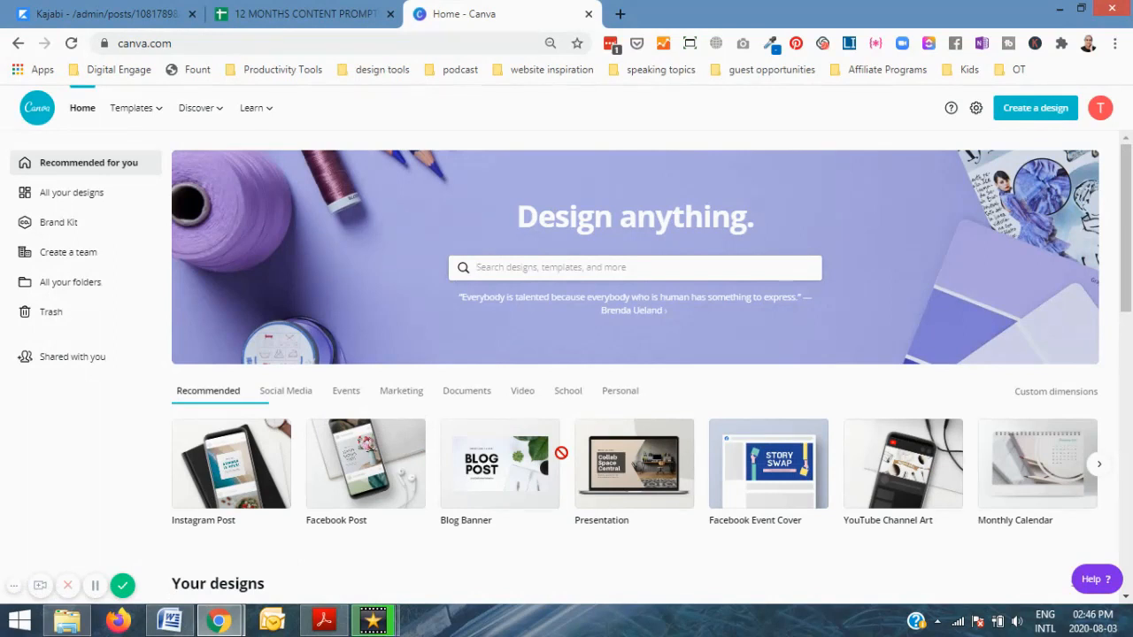
- Look over the Canva home page and search the design types for "facebook"
left_click_drag(1129, 182, 1130, 268)
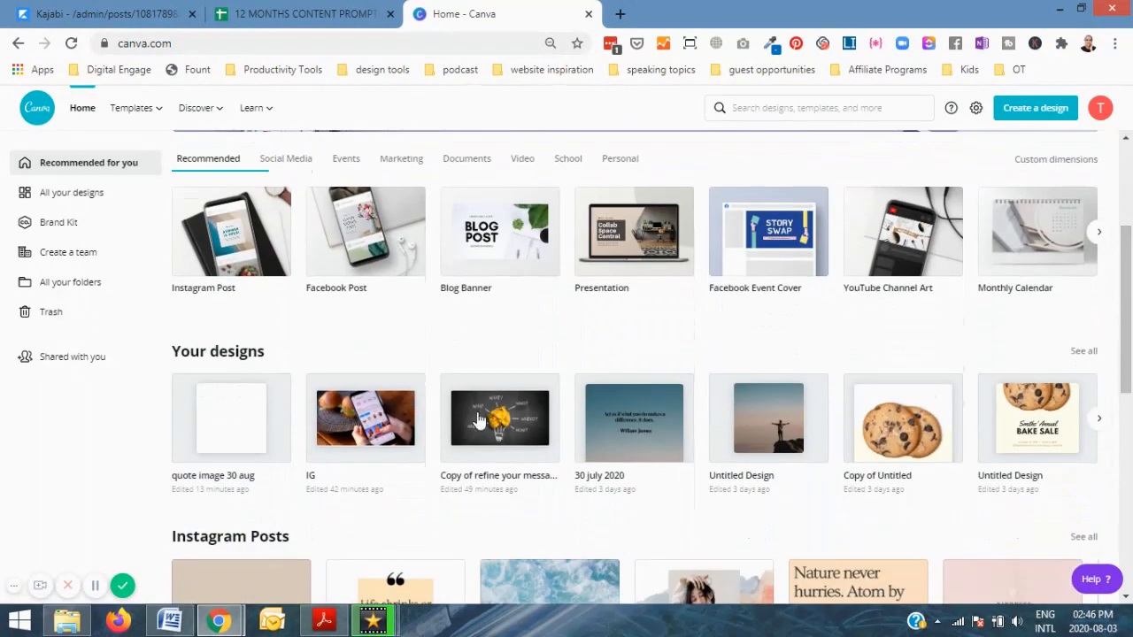
left_click_drag(1130, 372, 1132, 290)
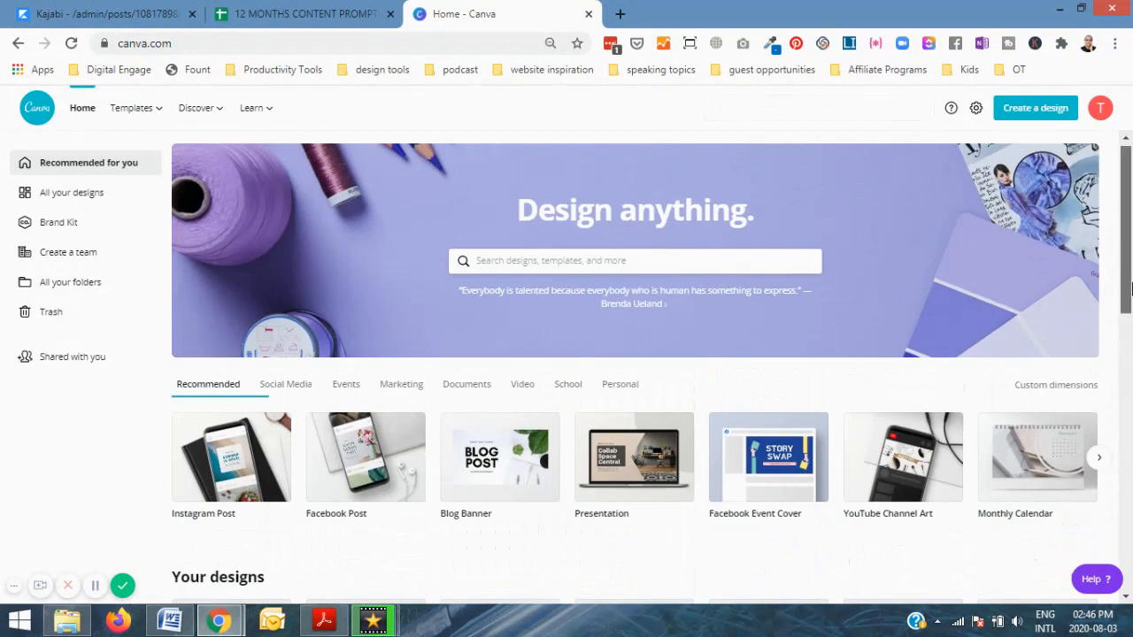
left_click_drag(1131, 290, 1131, 274)
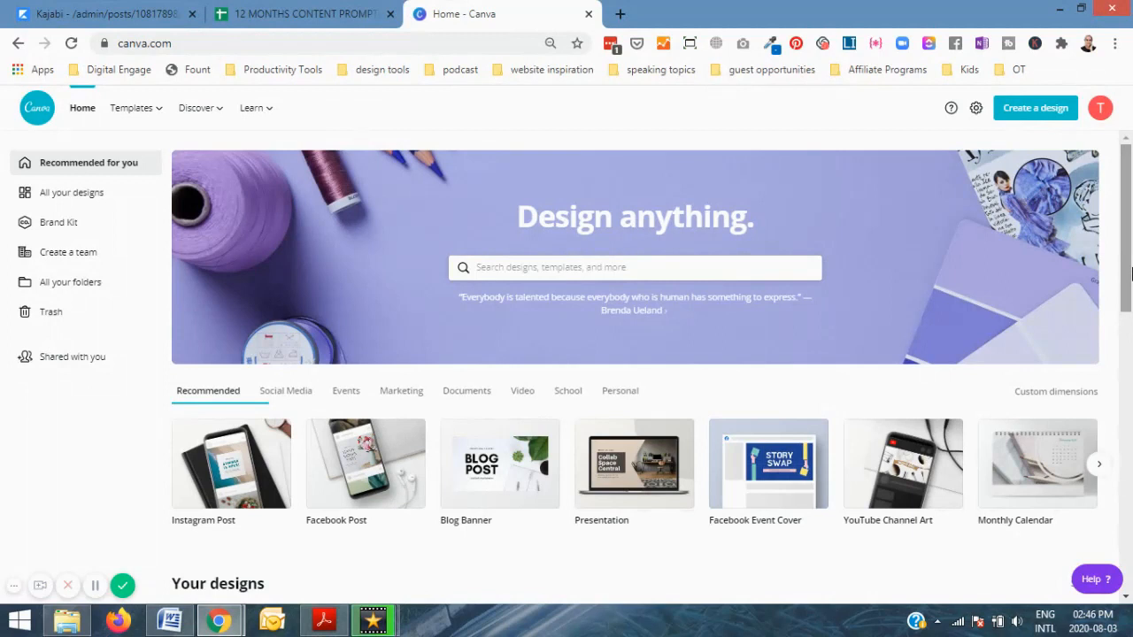
mouse_move(1132, 276)
left_mouse_down()
mouse_move(1131, 328)
mouse_move(1131, 286)
left_mouse_up()
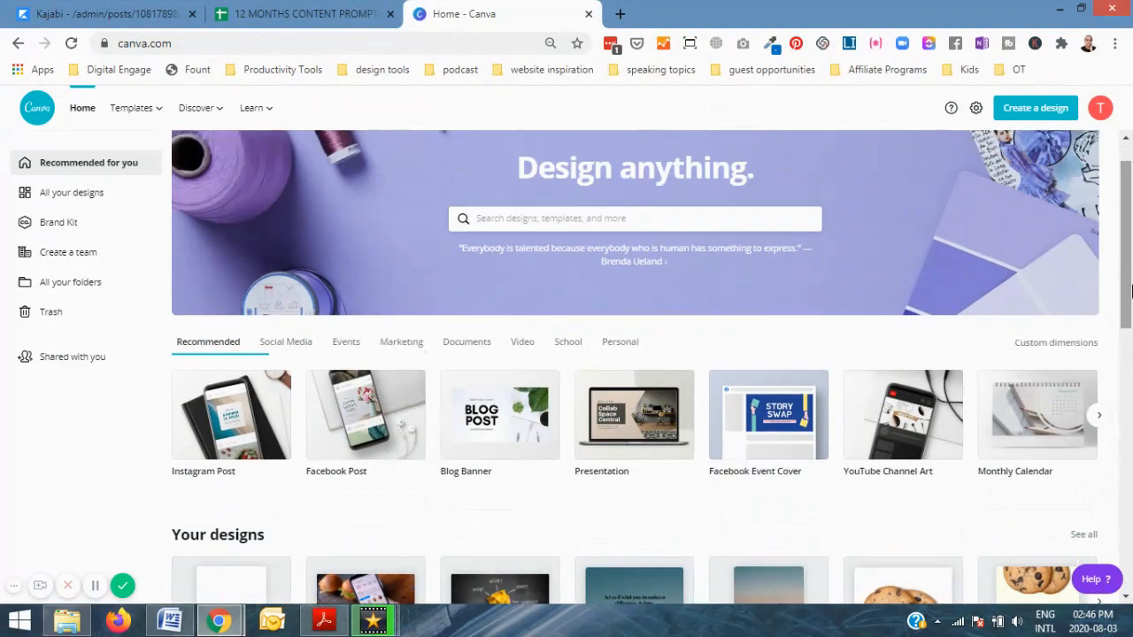
left_click(673, 221)
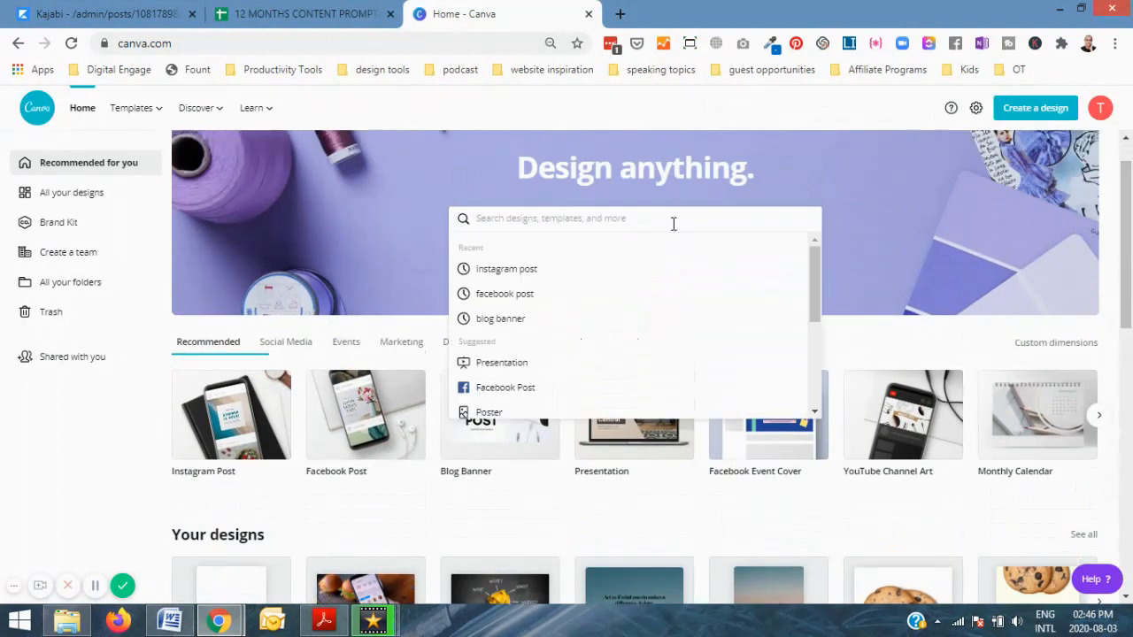
type("fac")
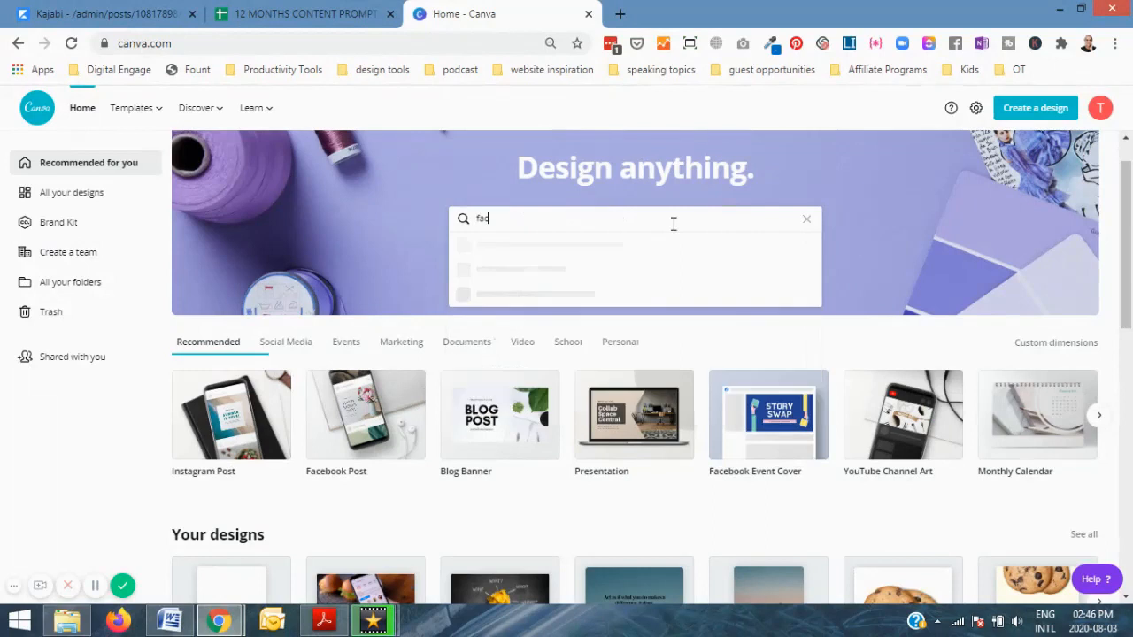
type("ebook")
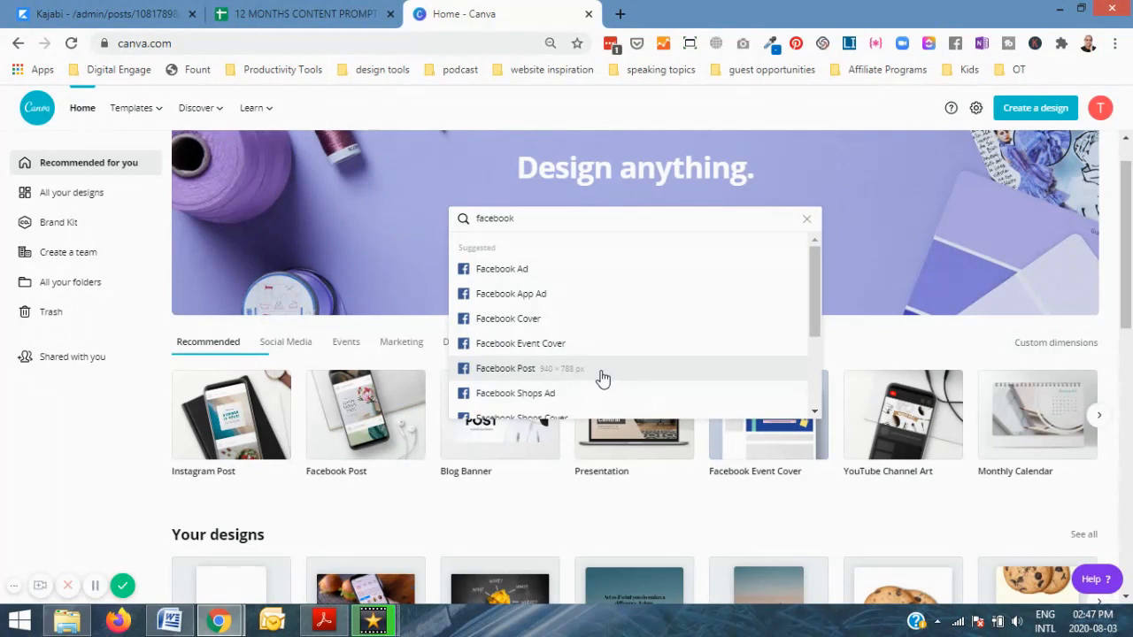
- Search the design types for "instagram" and open the Instagram Post templates
double_click(527, 218)
type("instagram")
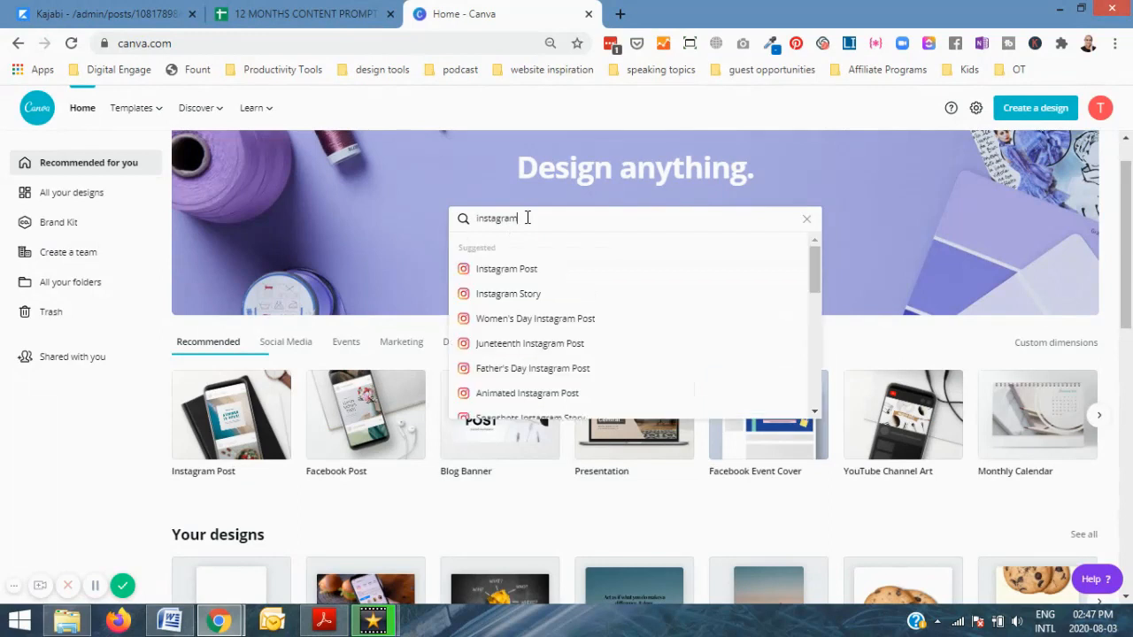
left_click_drag(821, 273, 813, 247)
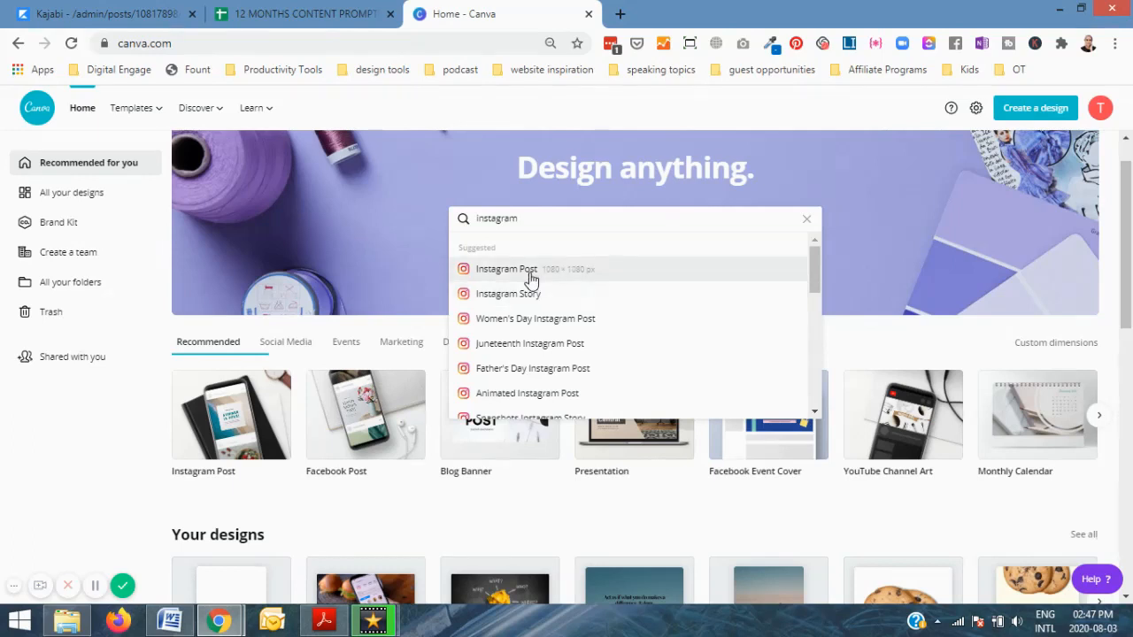
left_click(531, 279)
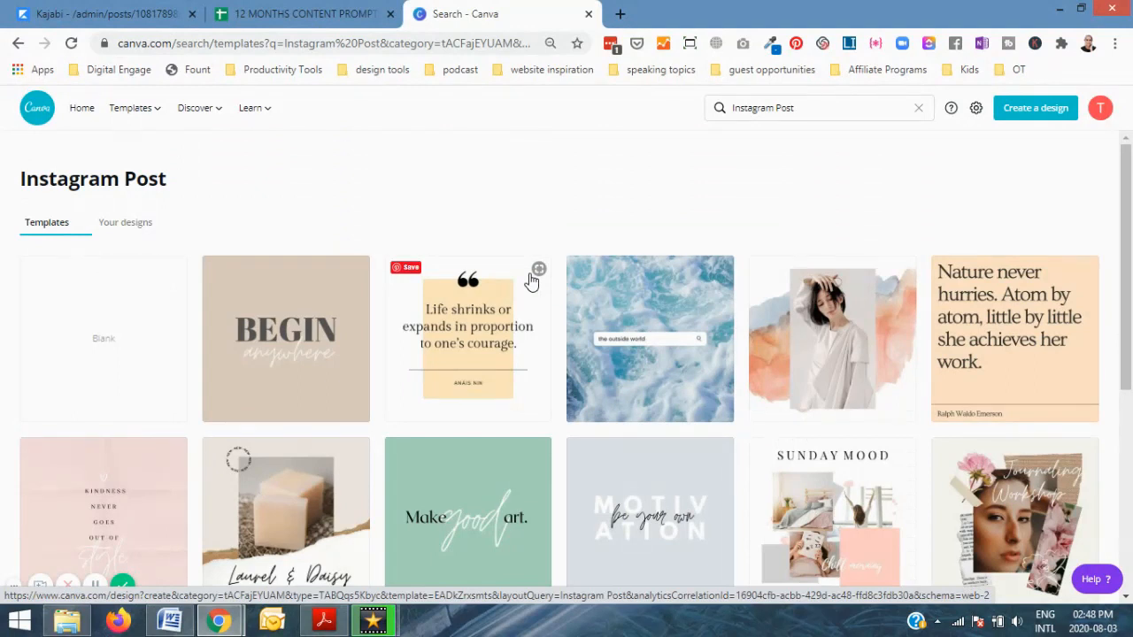
- Look through the Instagram Post templates and start a blank Instagram Post design
left_click_drag(1131, 237, 1130, 379)
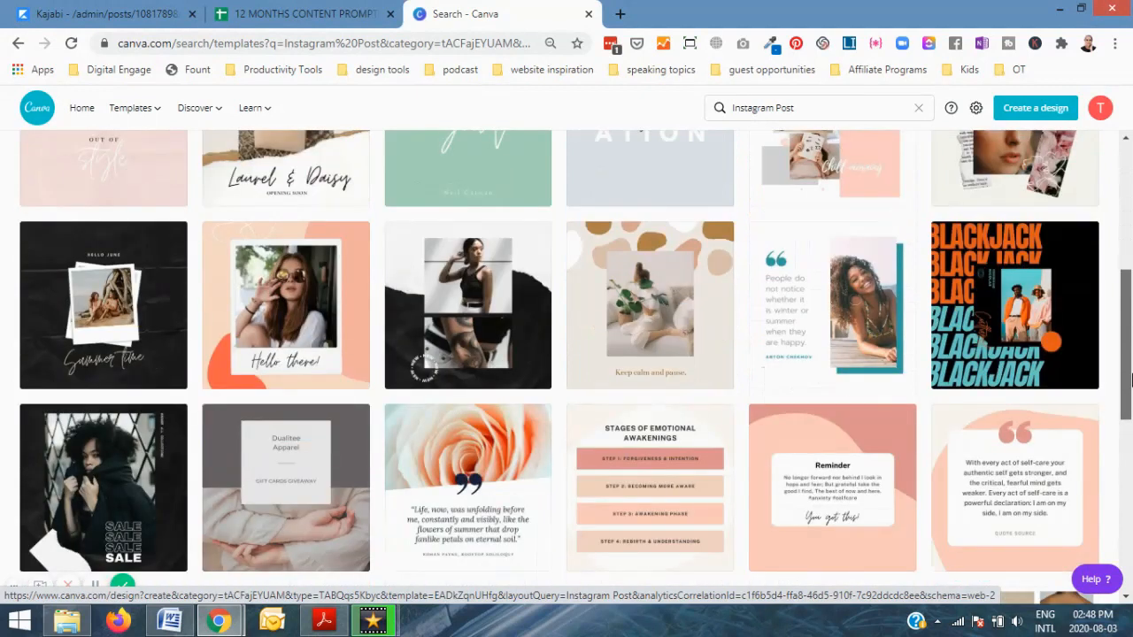
left_click_drag(1130, 379, 1131, 227)
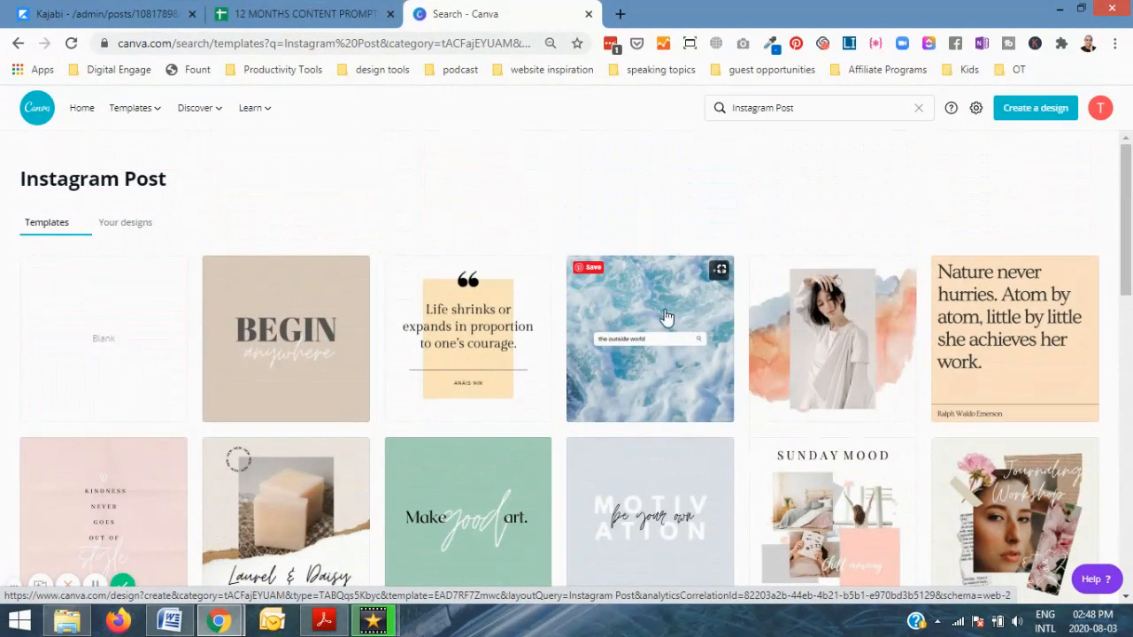
left_click_drag(1130, 237, 1131, 293)
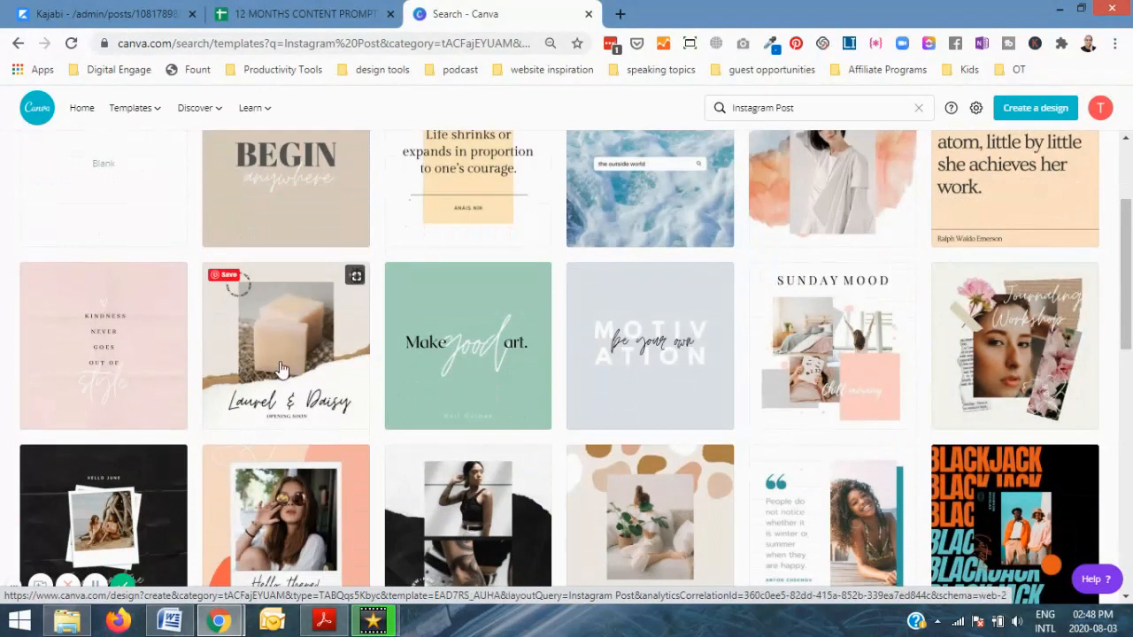
left_click_drag(1131, 276, 1131, 222)
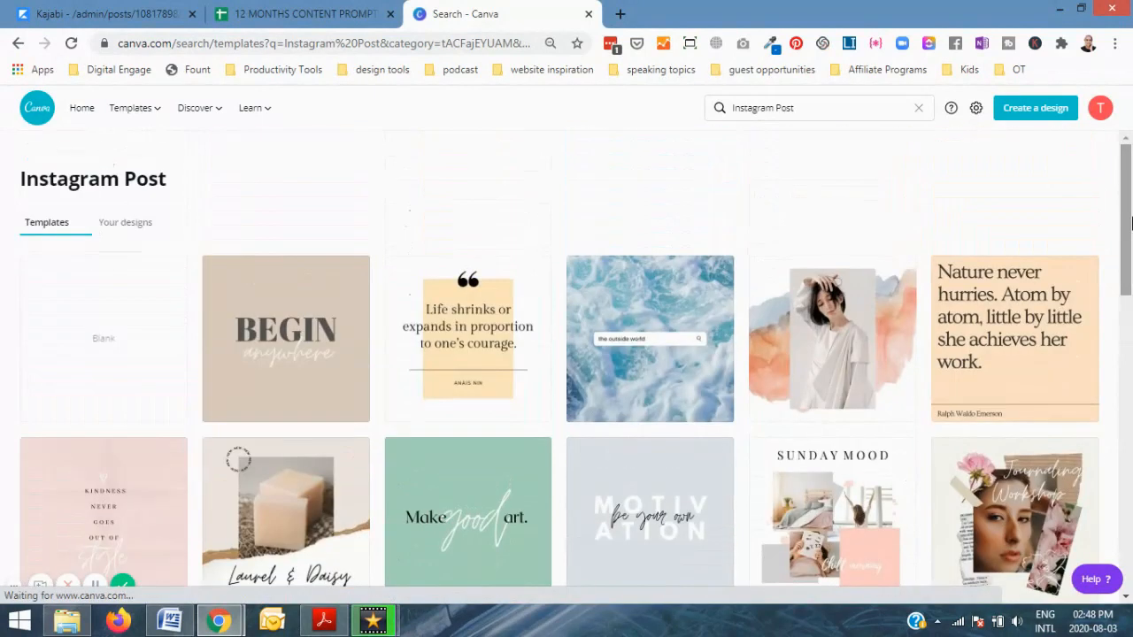
left_click(94, 334)
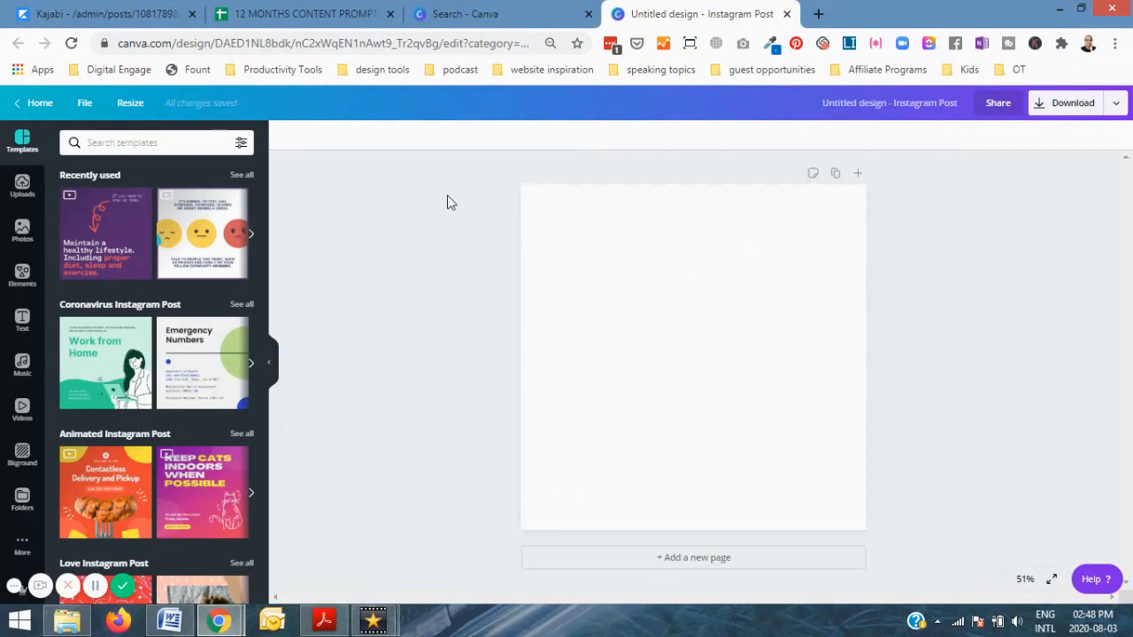
- Check the quote "Act as if what you do makes a difference. It does." in the spreadsheet and return to the blank design
left_click(309, 9)
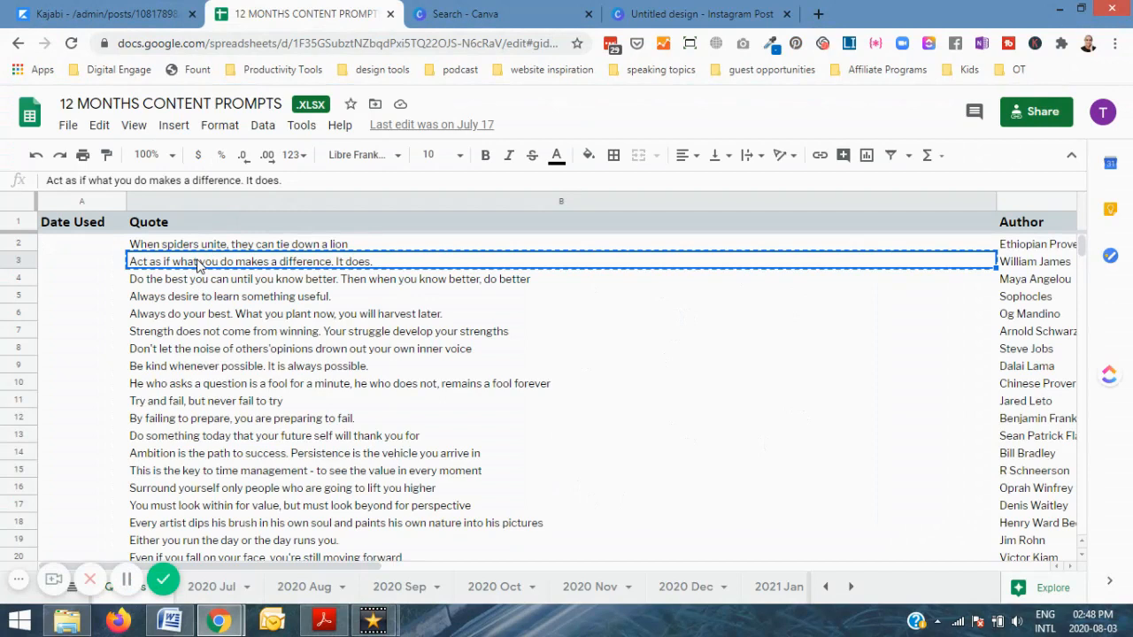
left_click(677, 11)
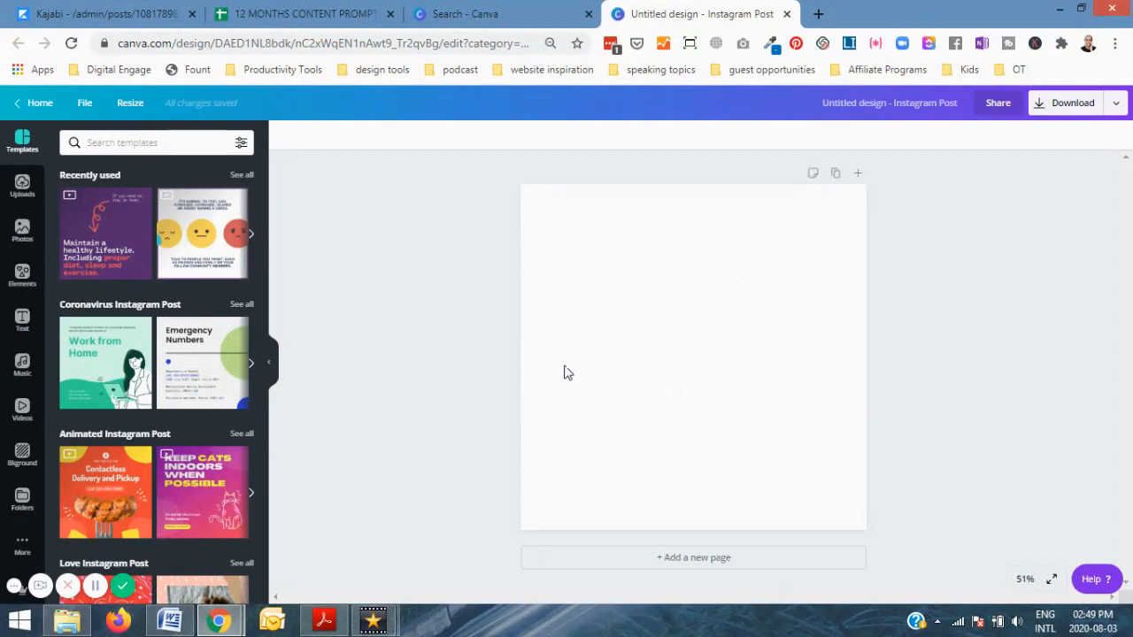
- View the previously uploaded images and the computer's files available for upload, without choosing one
left_click(22, 189)
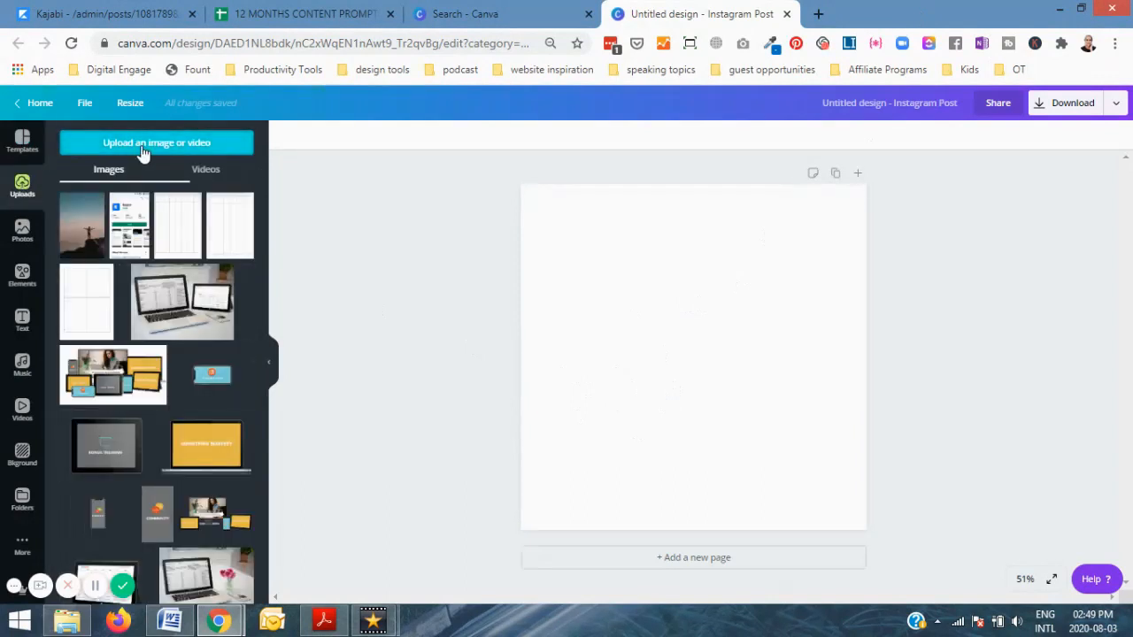
left_click(141, 145)
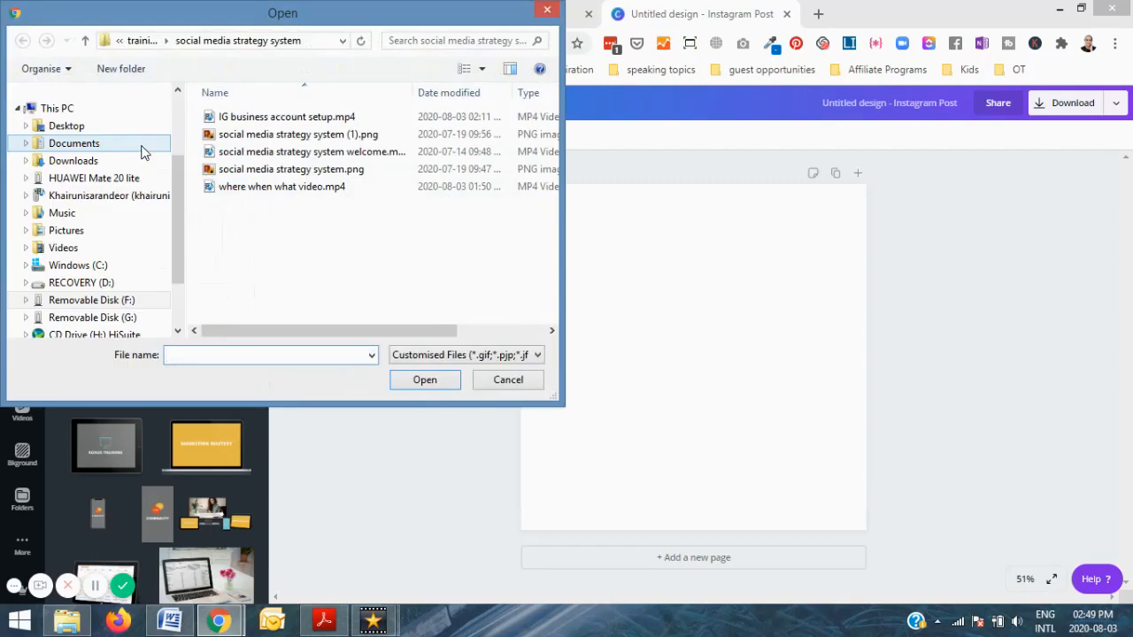
left_click(549, 11)
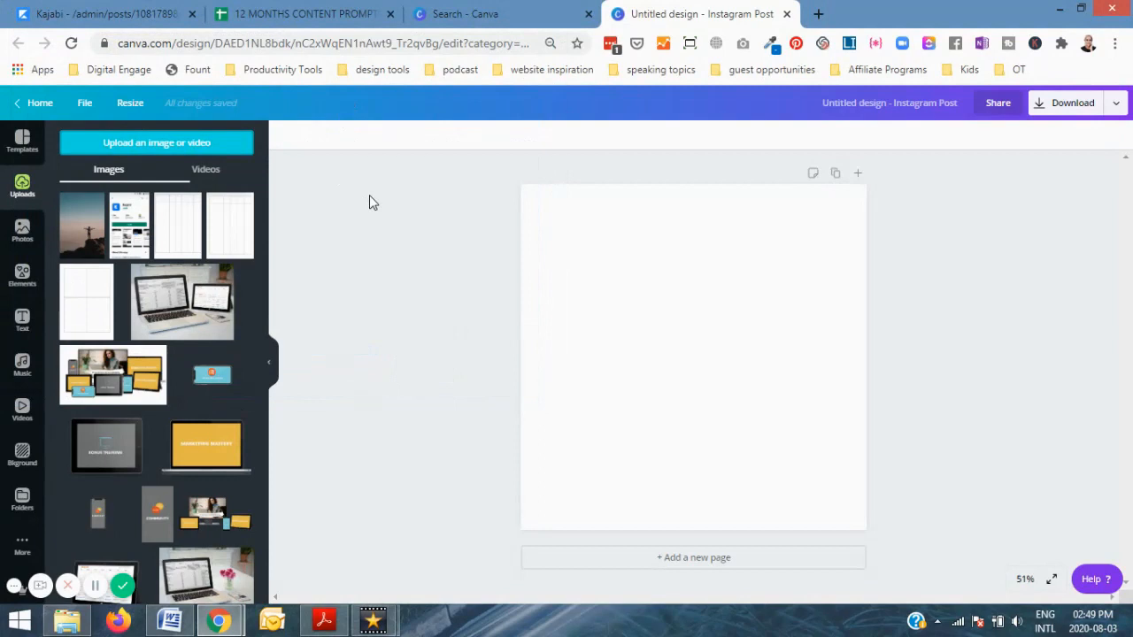
- Open the Unsplash website from the Free Stock Image Resources sheet of the 12 MONTHS CONTENT PROMPTS spreadsheet
left_click(268, 10)
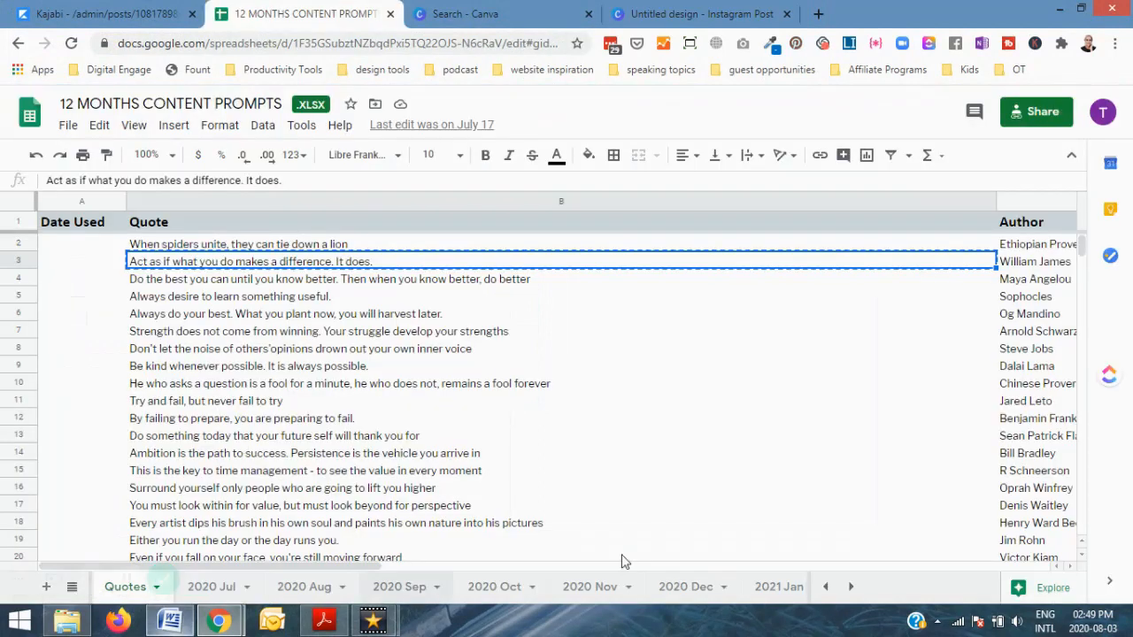
left_click(828, 587)
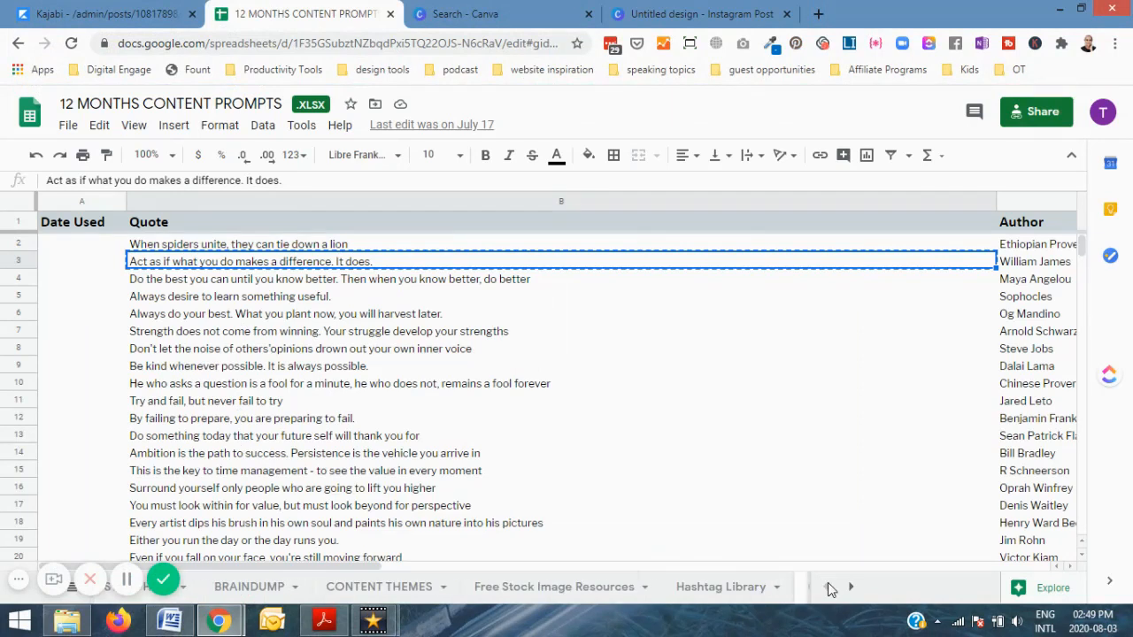
left_click(566, 594)
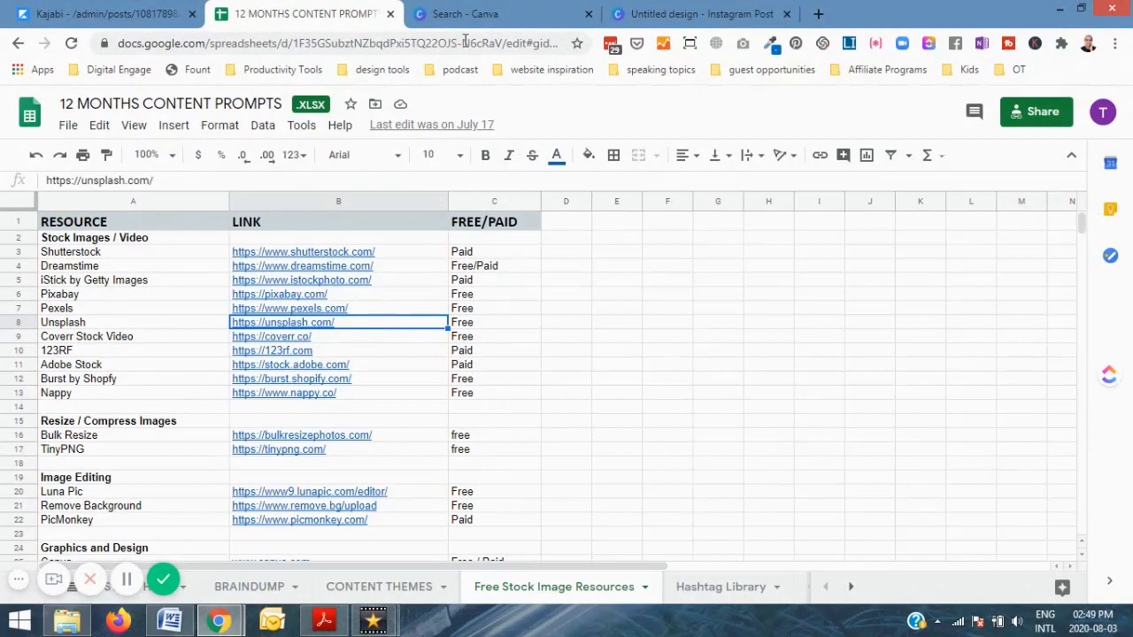
left_click(502, 16)
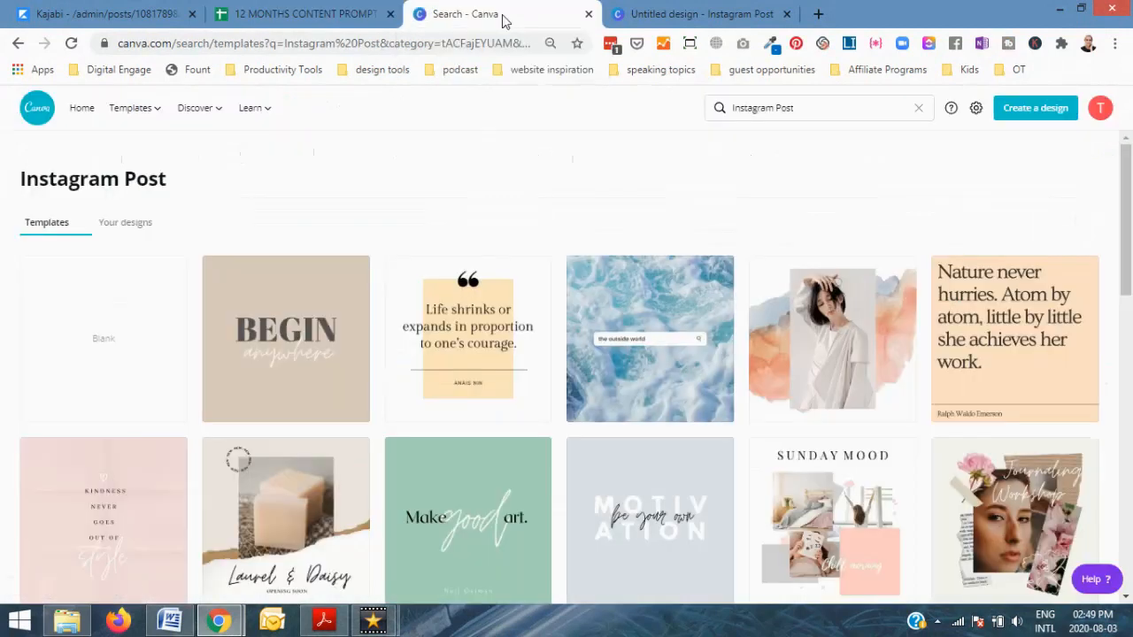
left_click(301, 14)
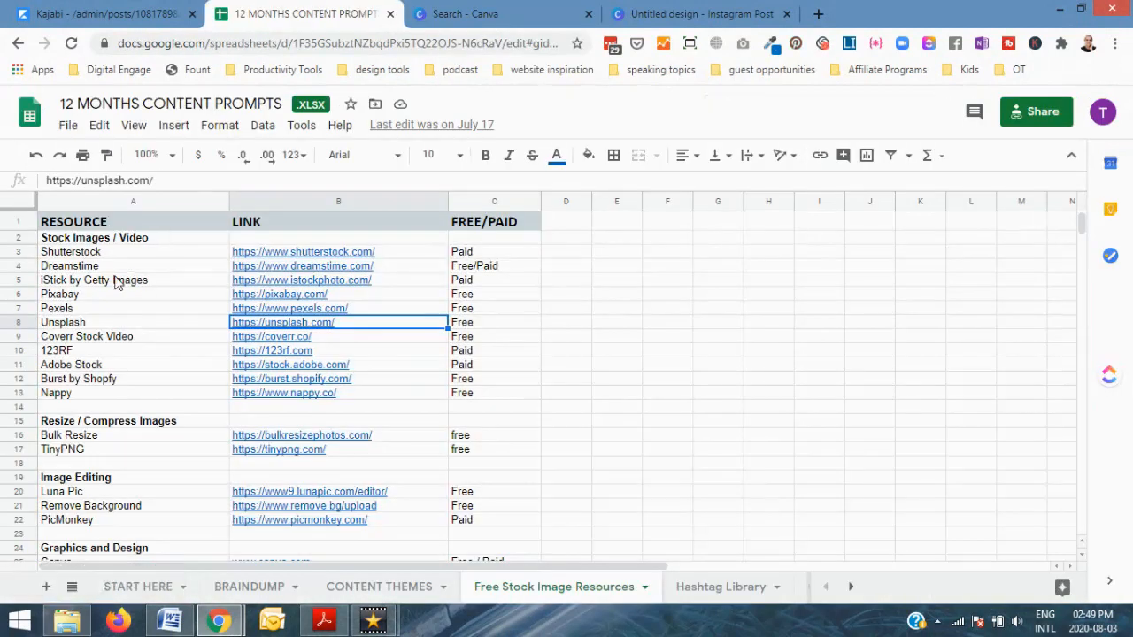
left_click(282, 324)
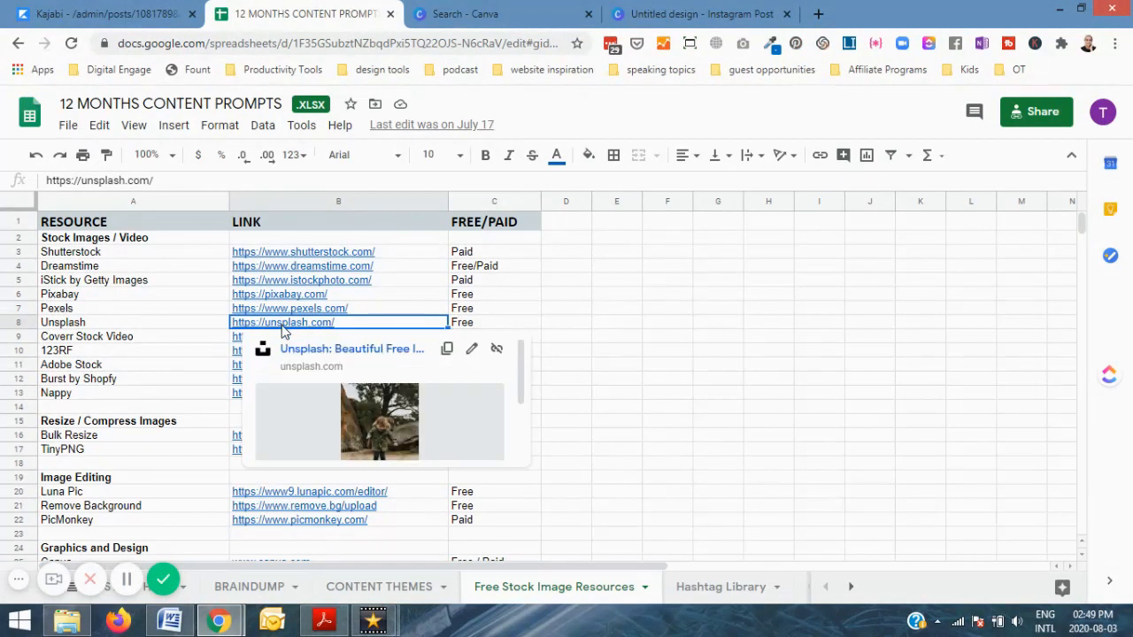
left_click(335, 352)
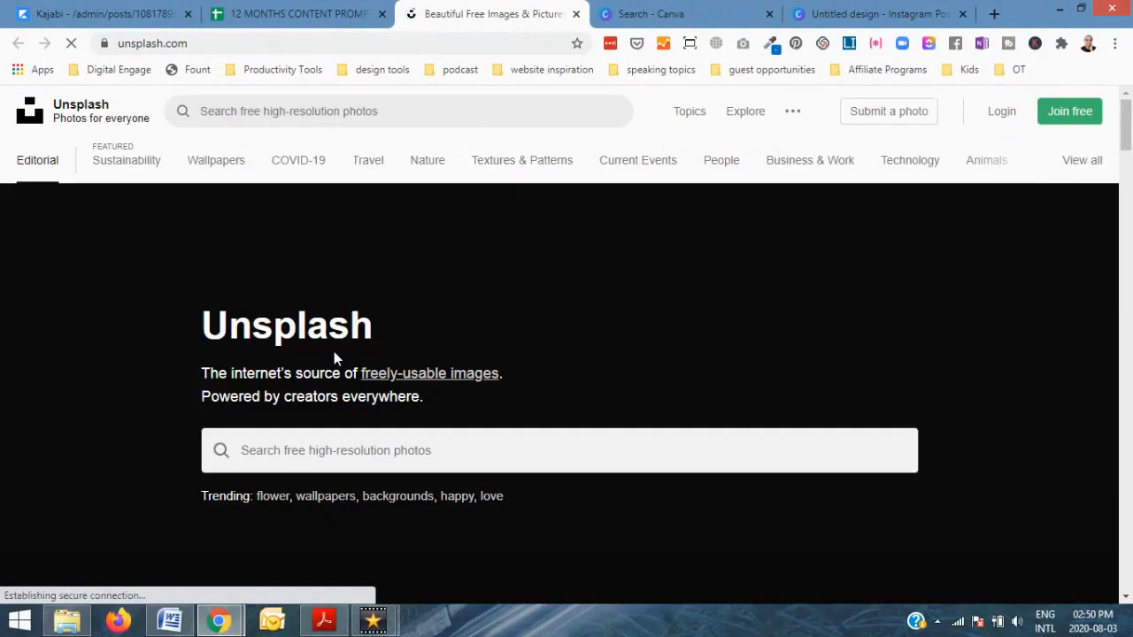
- Review the image editing resources and the quotes sheet in the spreadsheet, and return to Unsplash
left_click(295, 9)
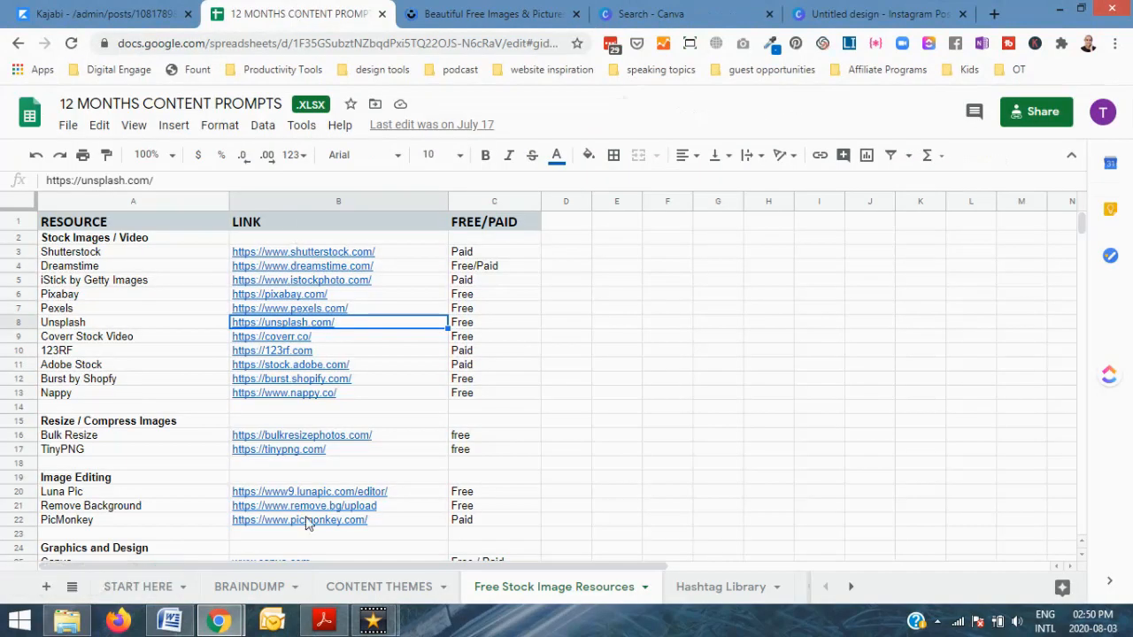
left_click(851, 586)
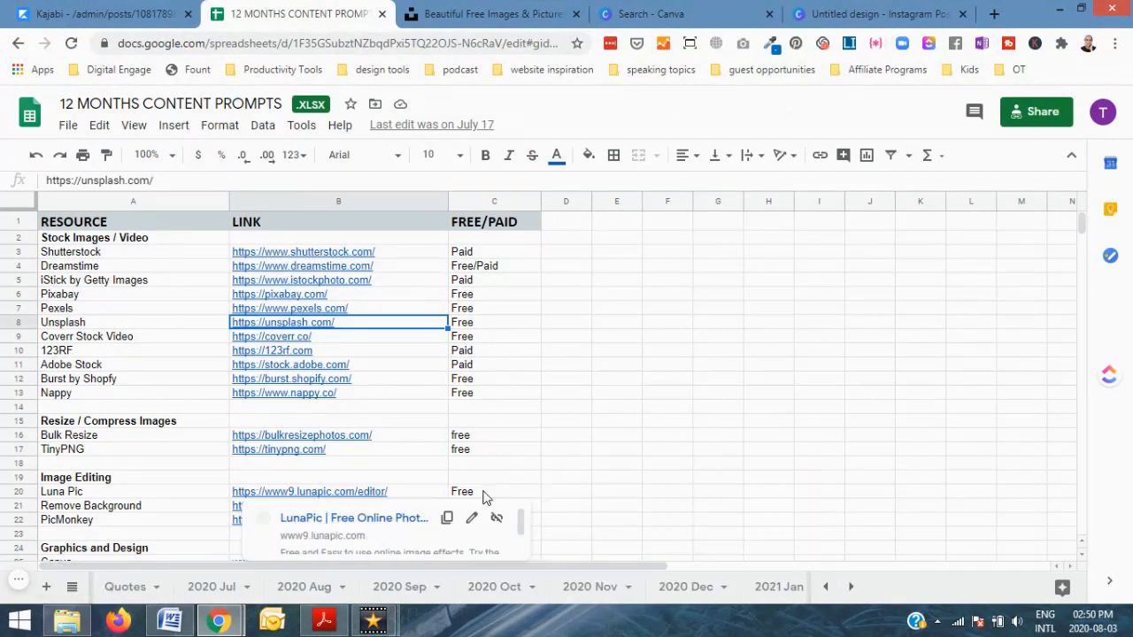
left_click(125, 588)
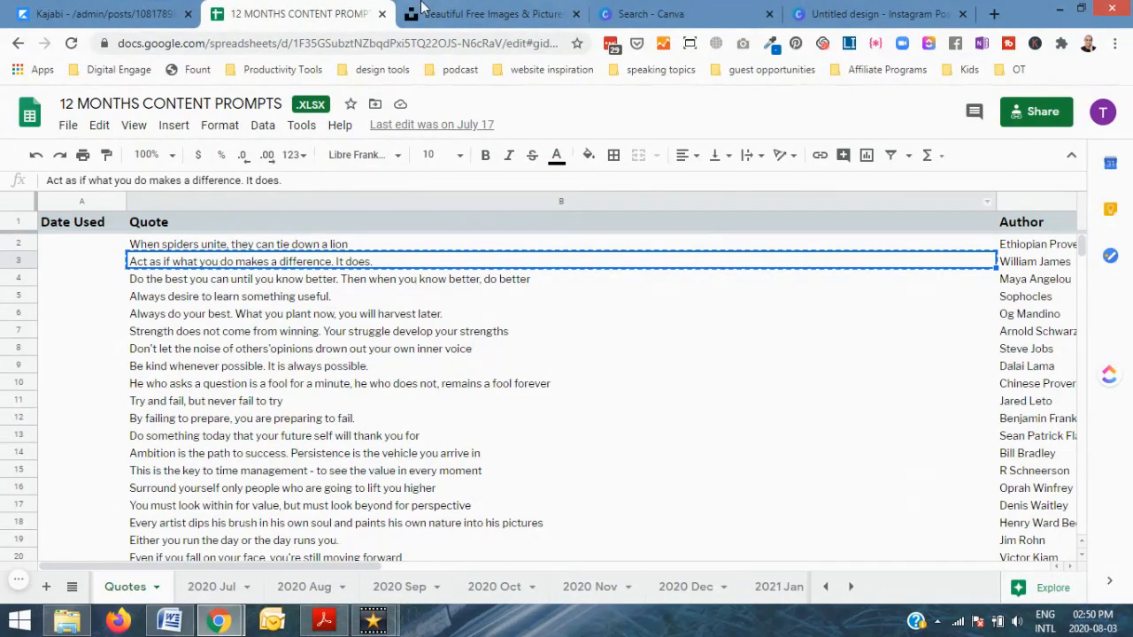
left_click(460, 14)
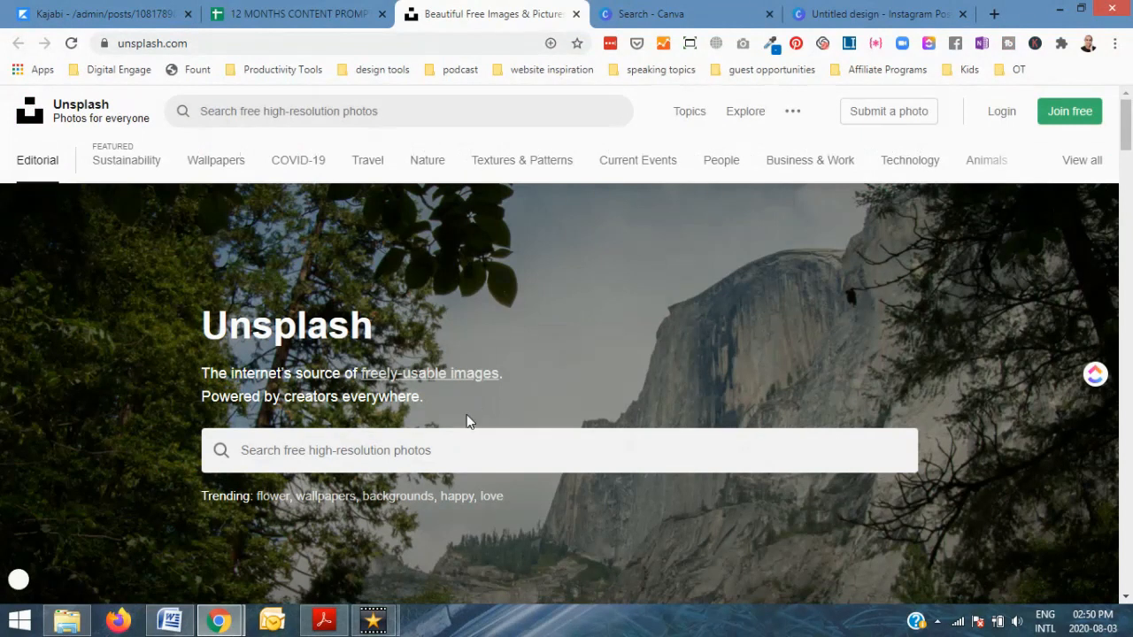
- Search Unsplash for "freedom" and open the sunset photo of a silhouetted person standing by reflecting water
left_click(449, 451)
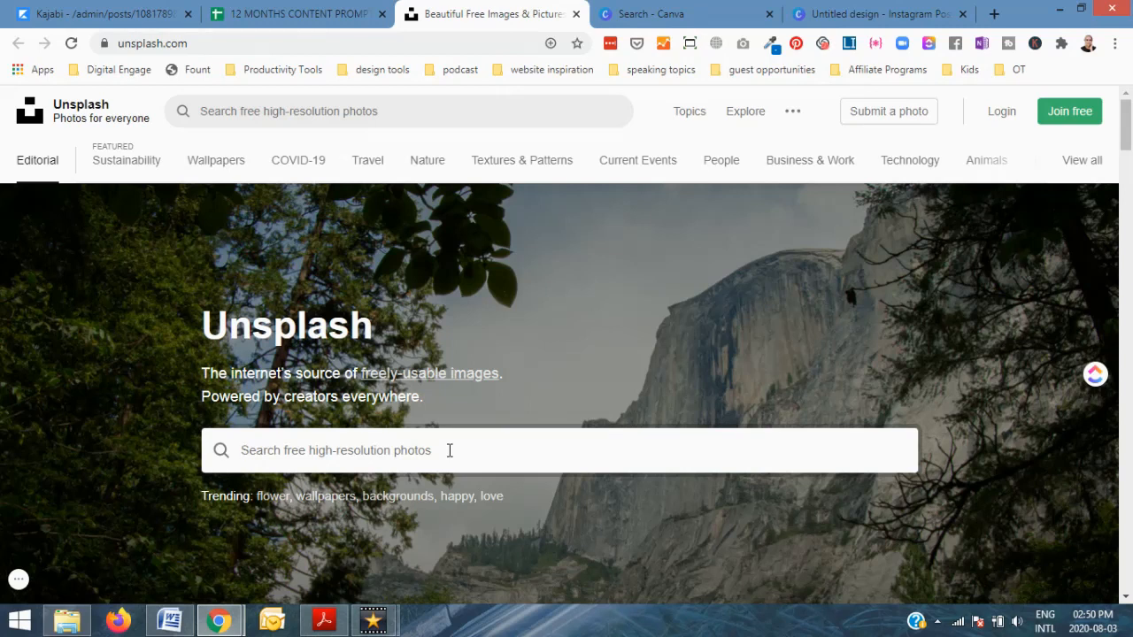
type("freedom")
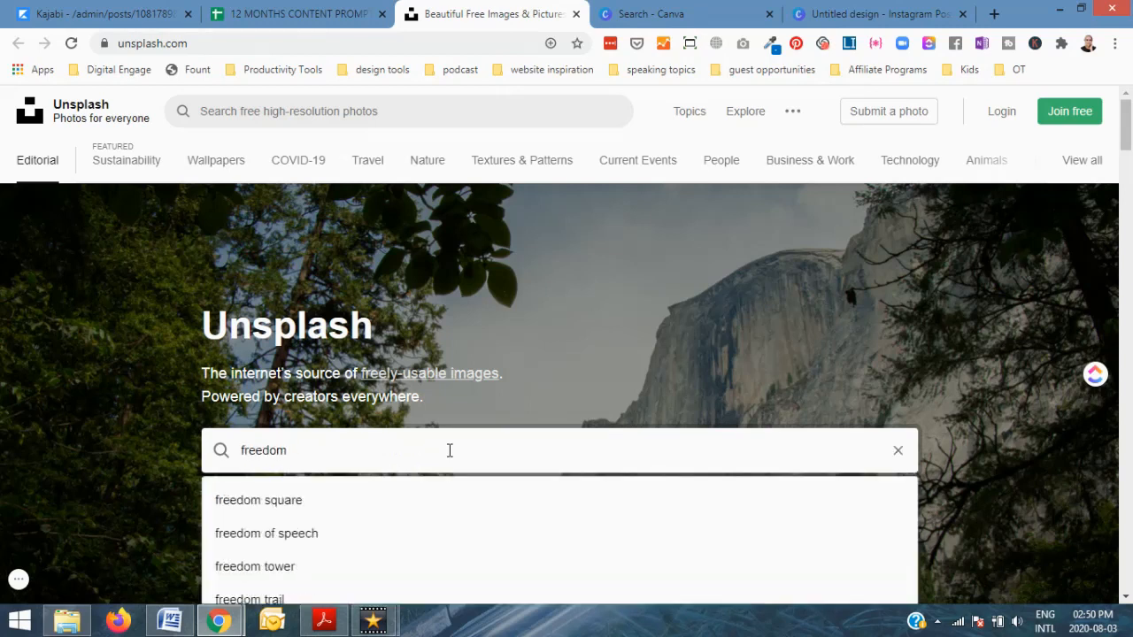
key("Return")
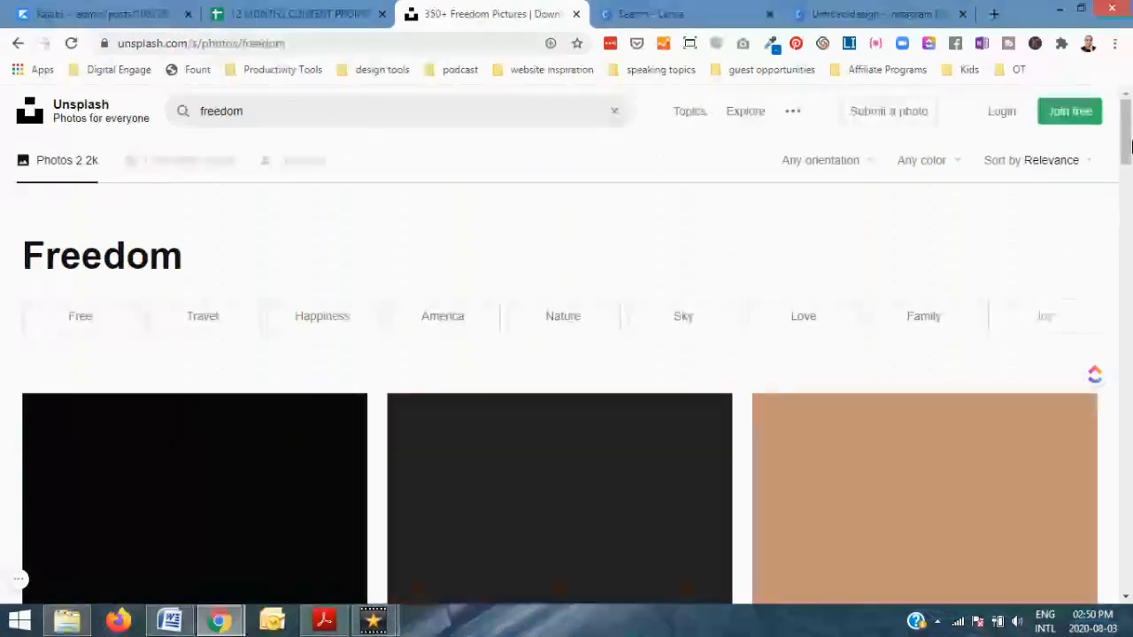
left_click_drag(1130, 144, 1130, 208)
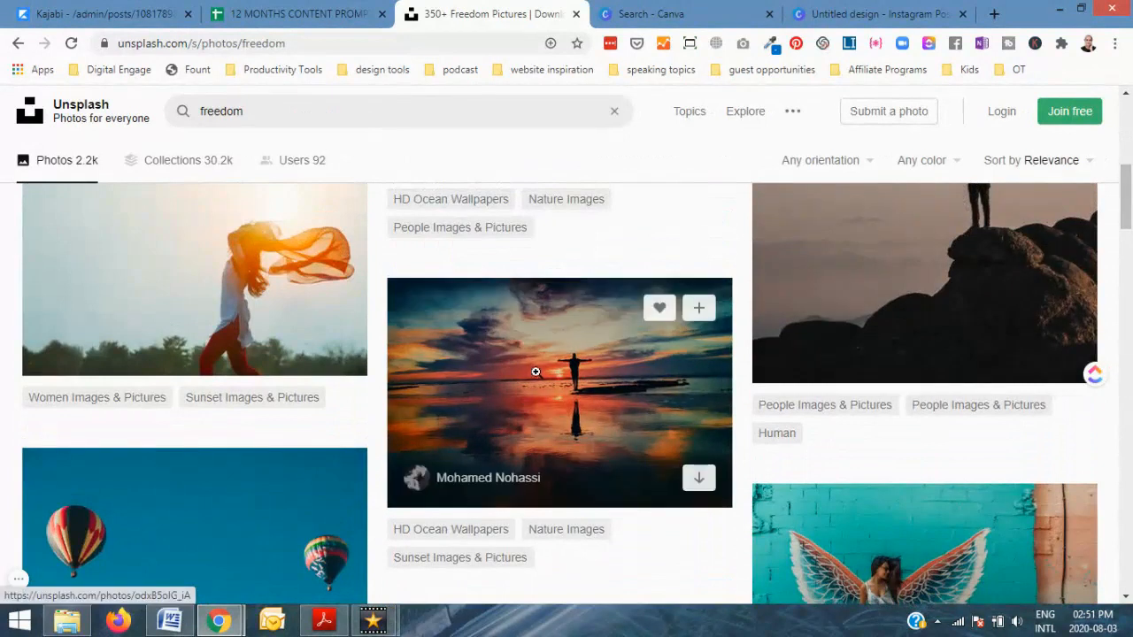
left_click(537, 371)
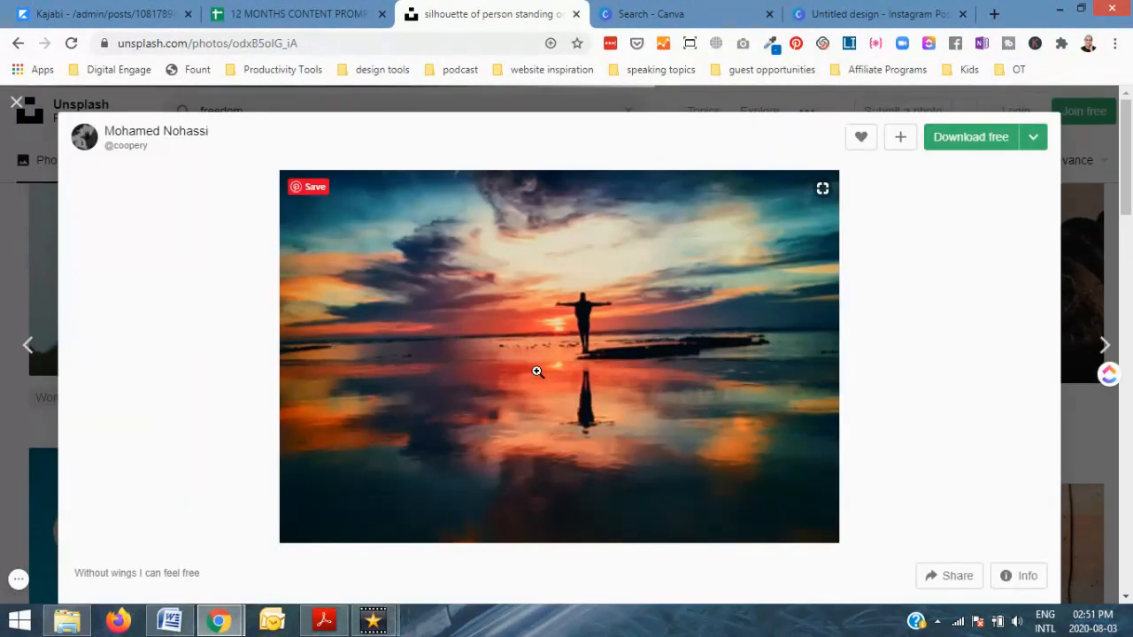
- Download the sunset photo as "quote image 30 august 2020" and upload that file to the Canva design's images
left_click(985, 142)
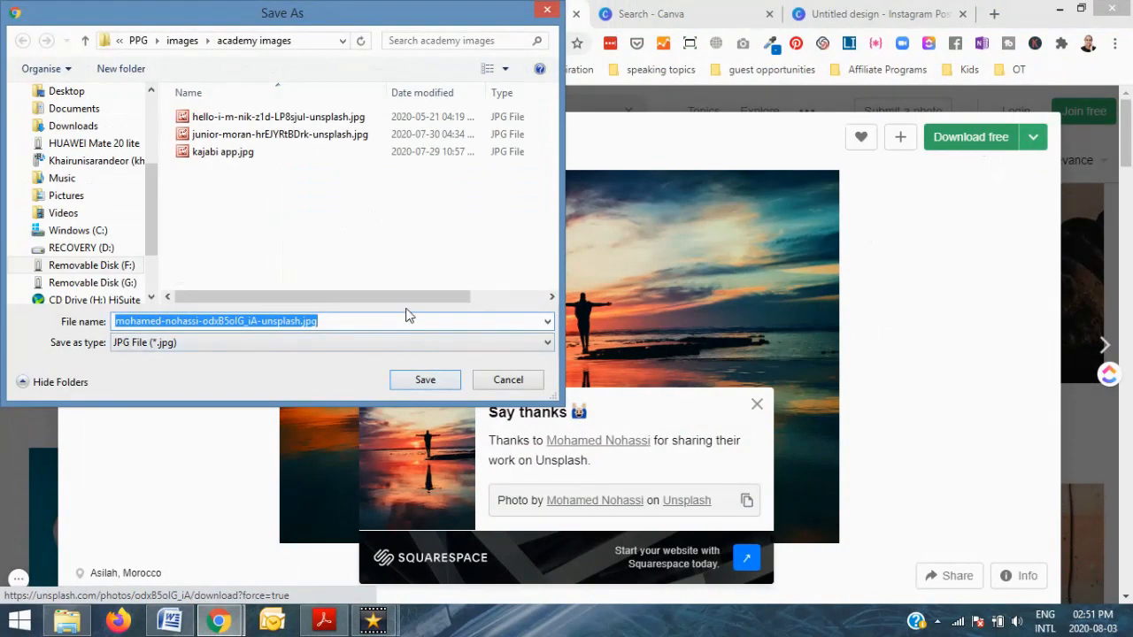
type("quote image 30 august 2020")
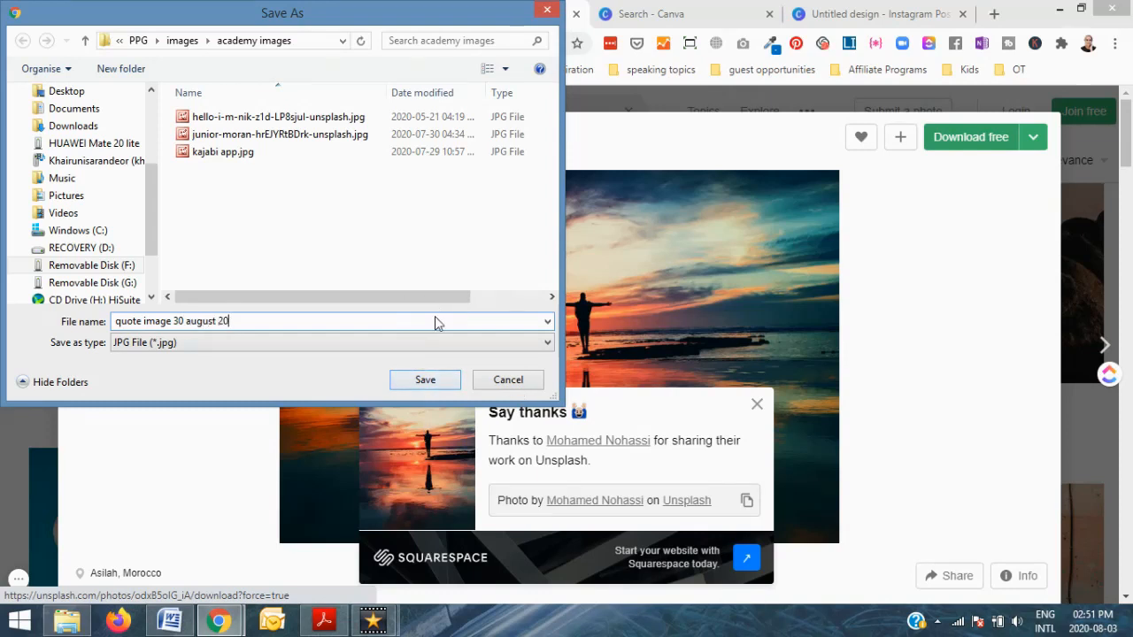
left_click(427, 380)
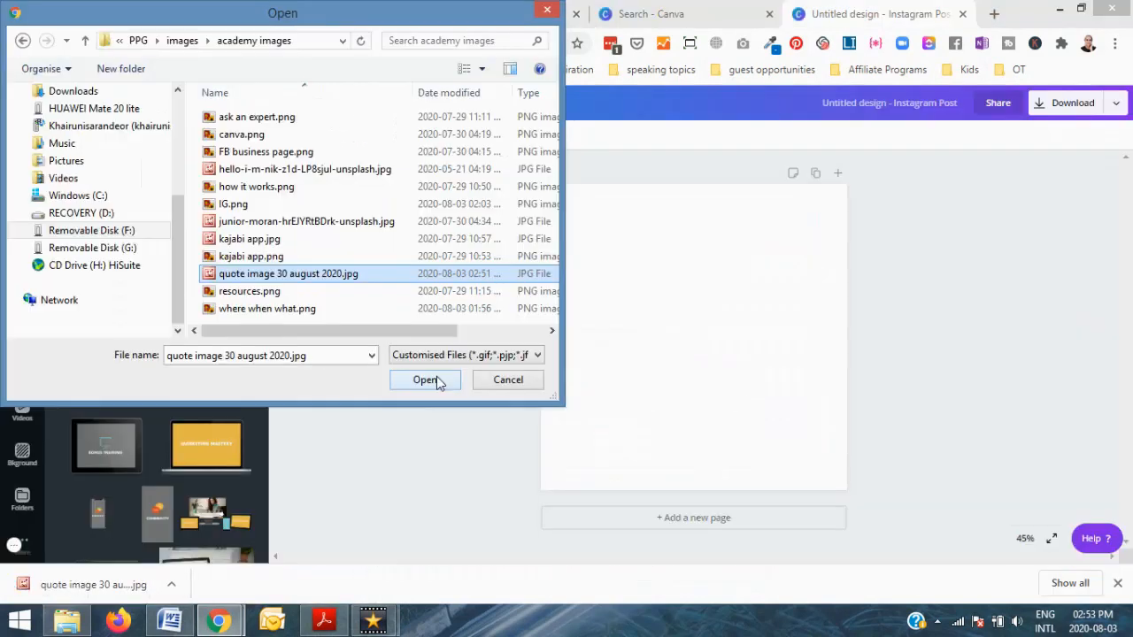
left_click(426, 380)
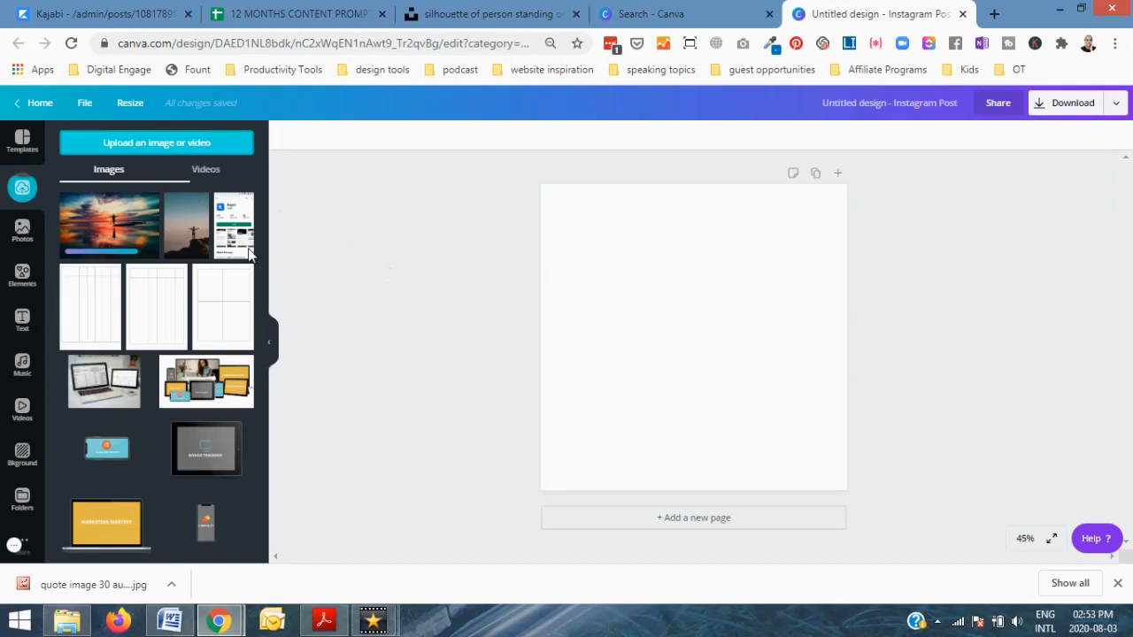
- Try the uploaded sunset photo on the page, stretching it to cover the whole square, and delete it
left_click(101, 218)
left_click_drag(579, 262, 559, 213)
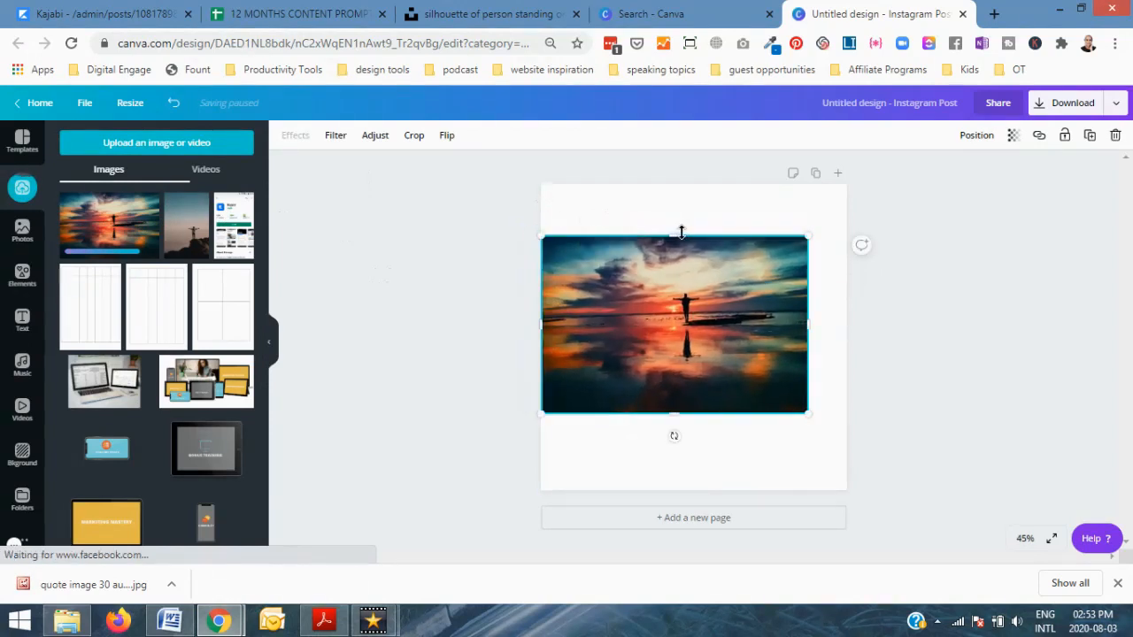
left_click_drag(676, 232, 676, 182)
left_click_drag(804, 302, 844, 311)
left_click_drag(697, 413, 704, 489)
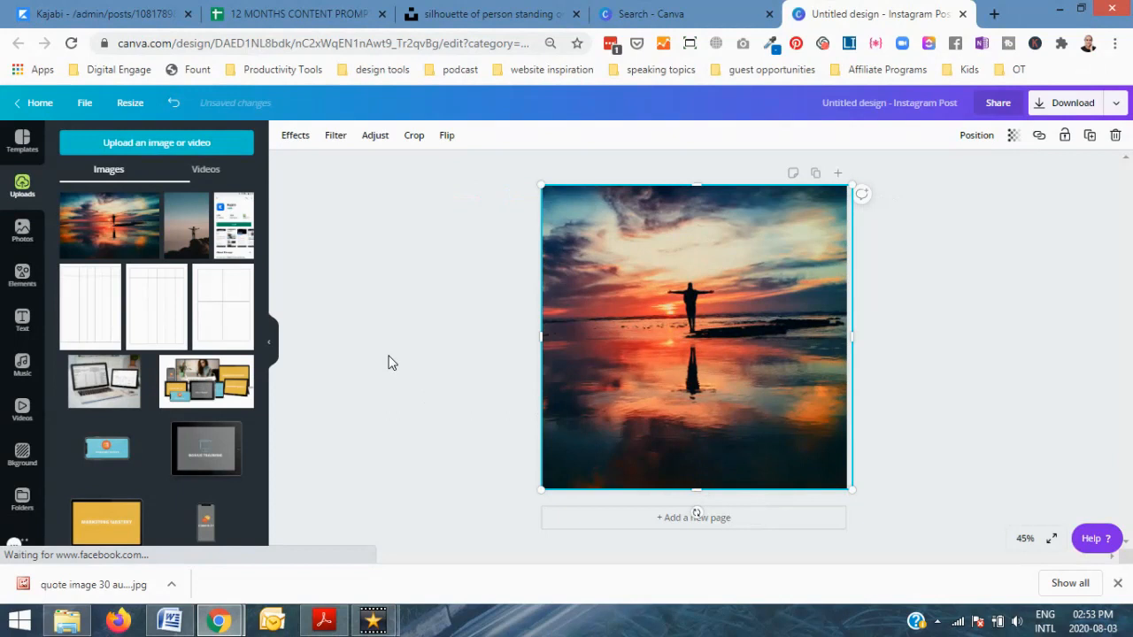
key("Delete")
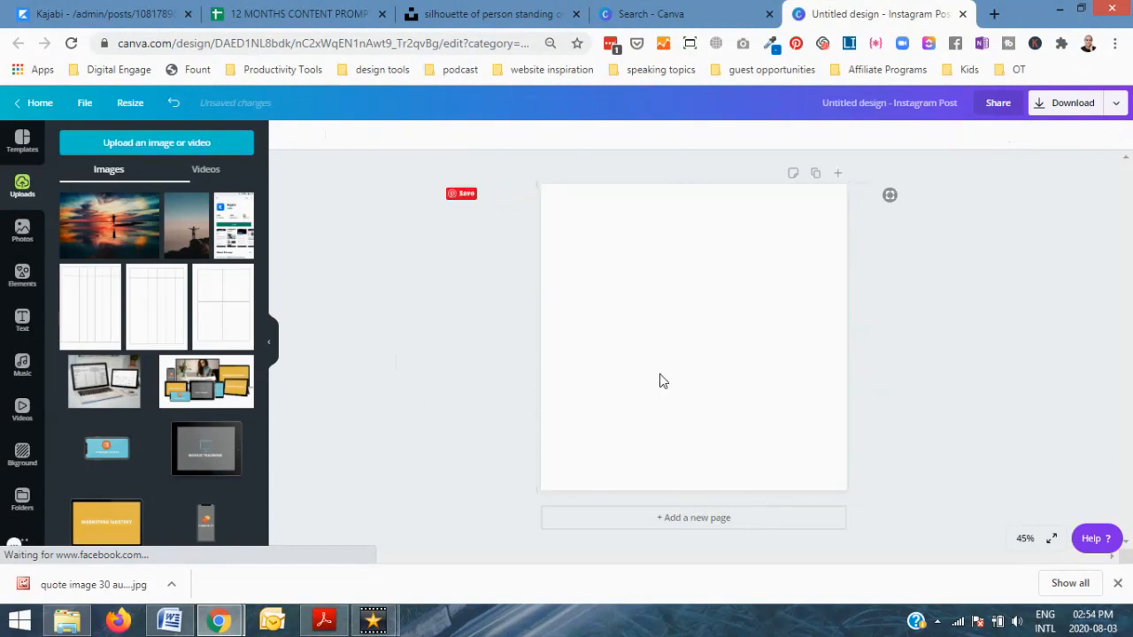
- Search Canva's photos for "freedom", try the photo of the woman in a pink flower field on the page, and delete it
left_click(23, 229)
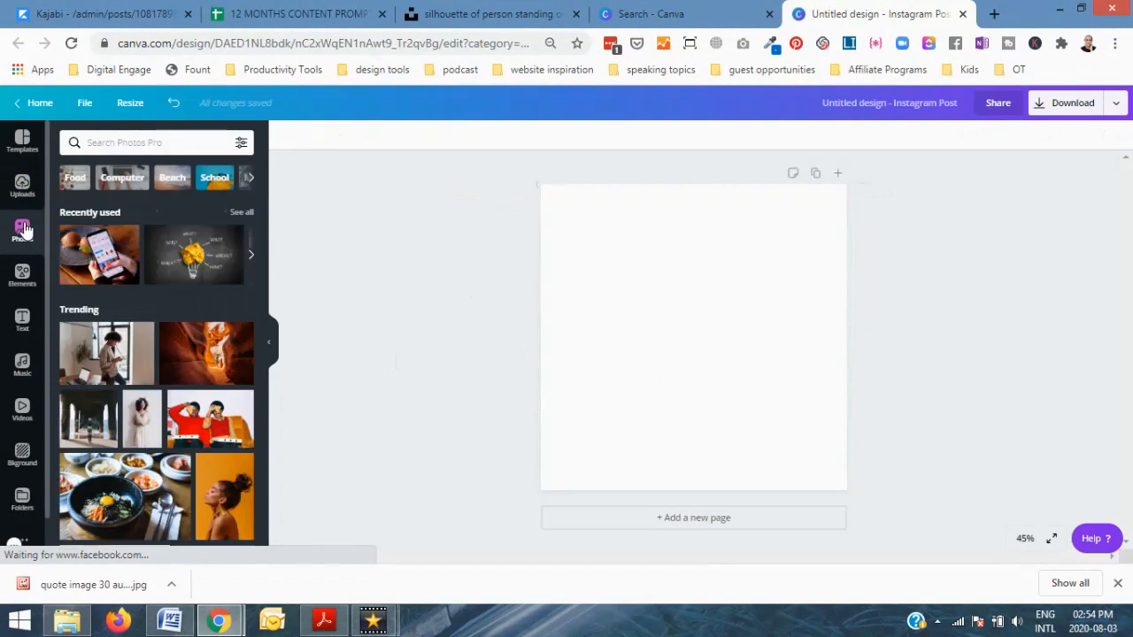
left_click(167, 141)
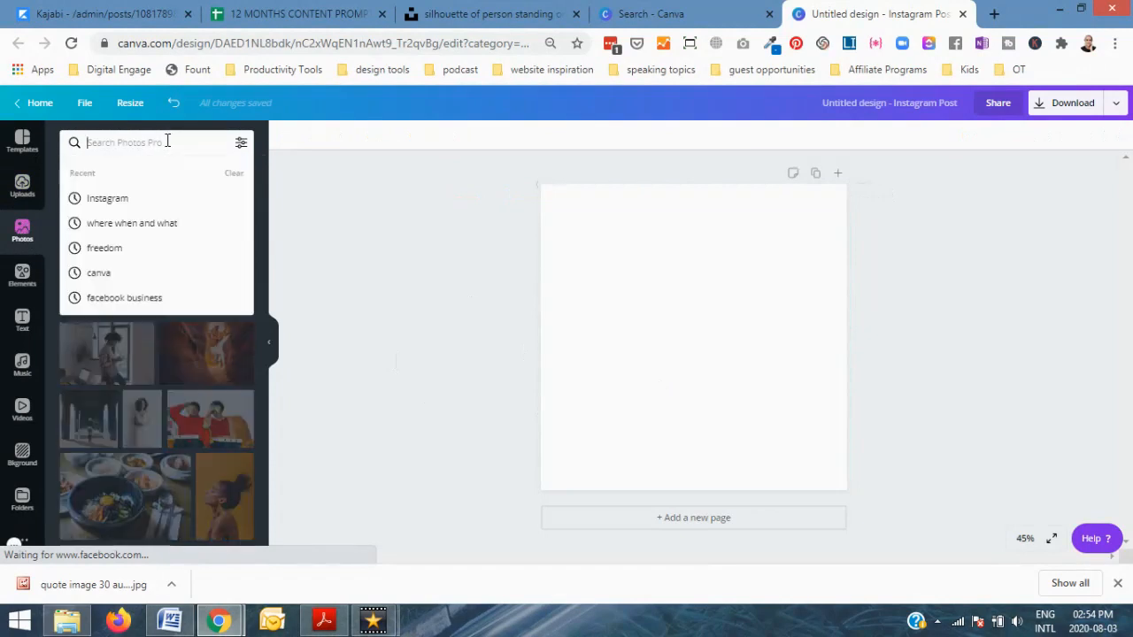
type("freedom")
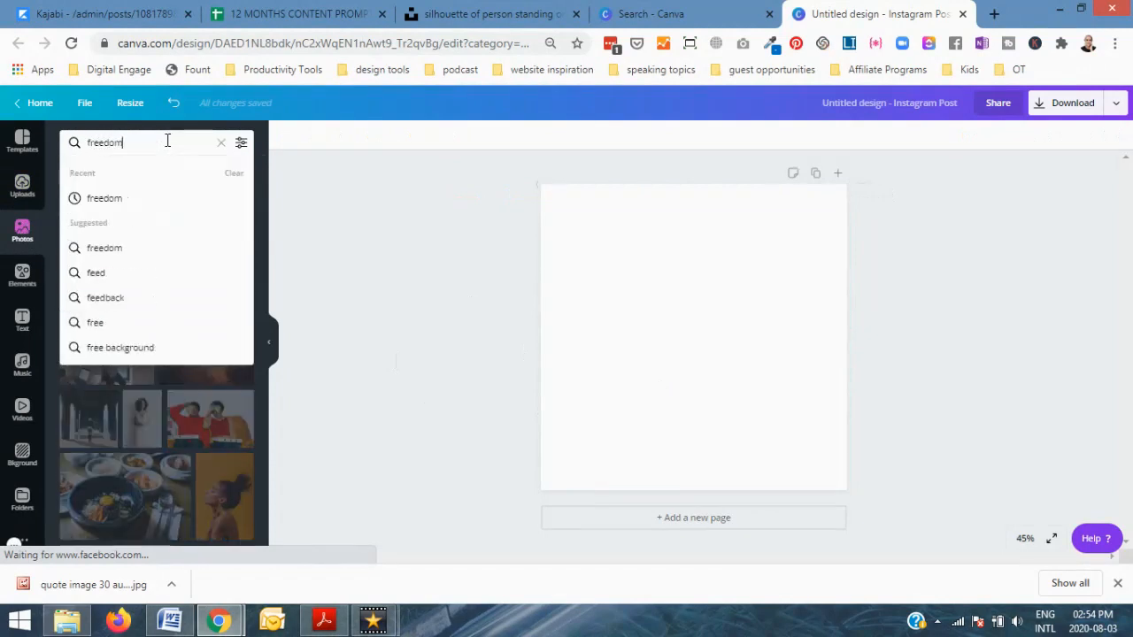
left_click(129, 198)
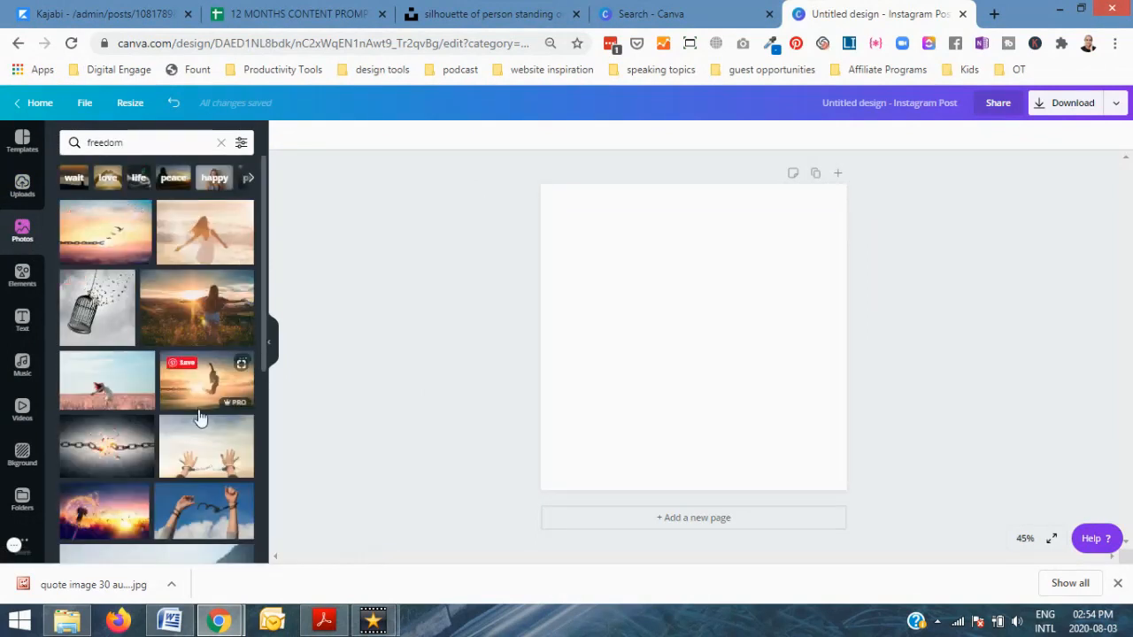
left_click_drag(263, 250, 264, 251)
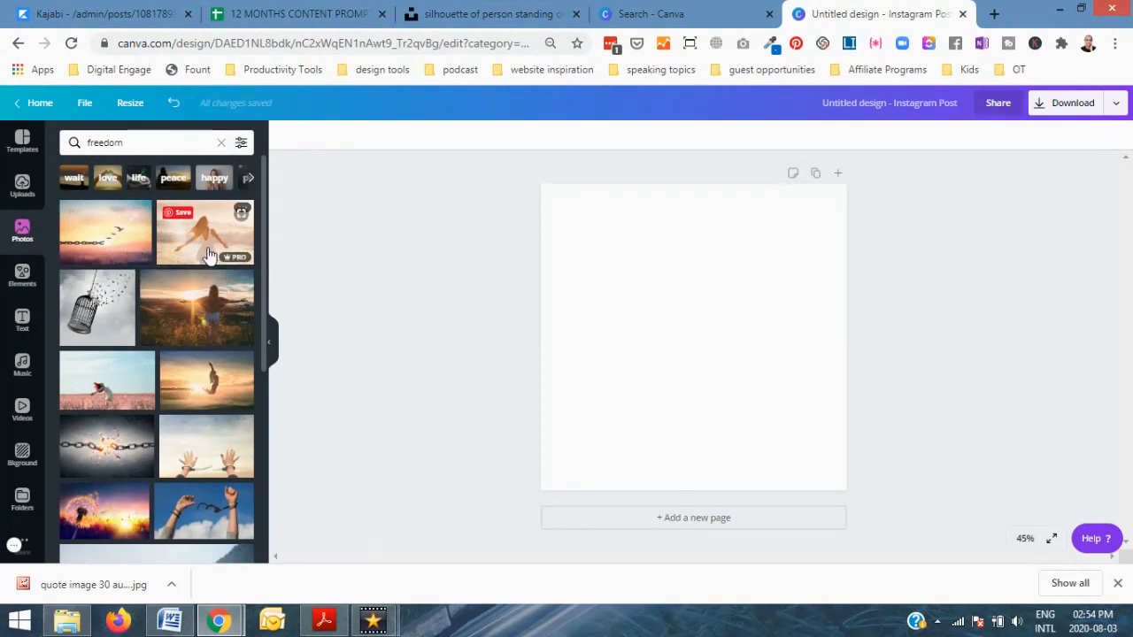
left_click(111, 403)
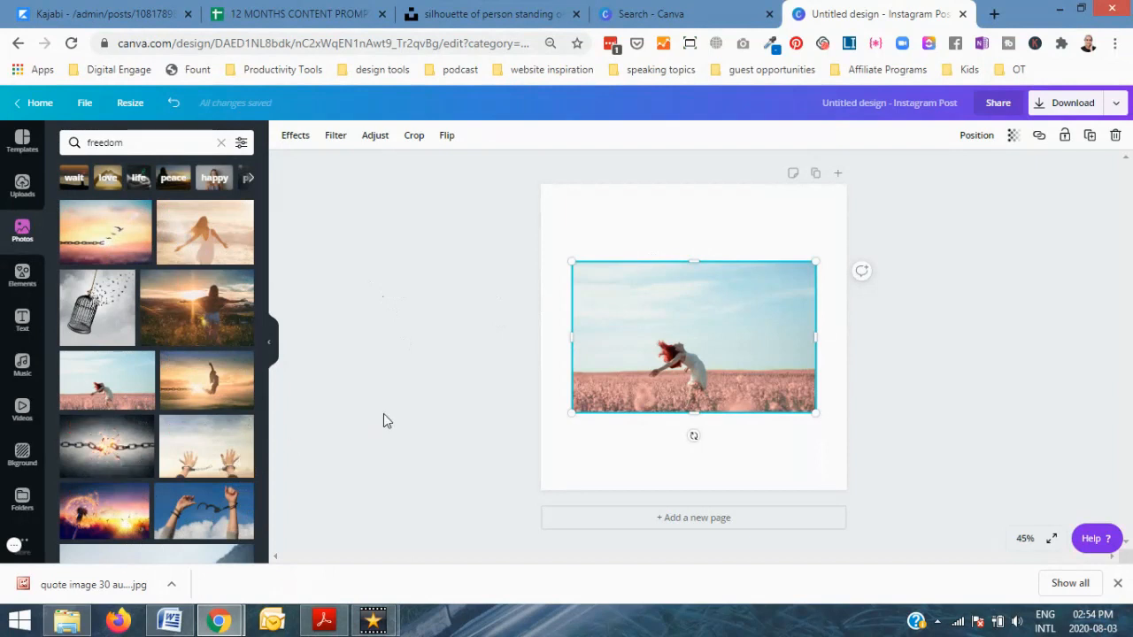
key("Delete")
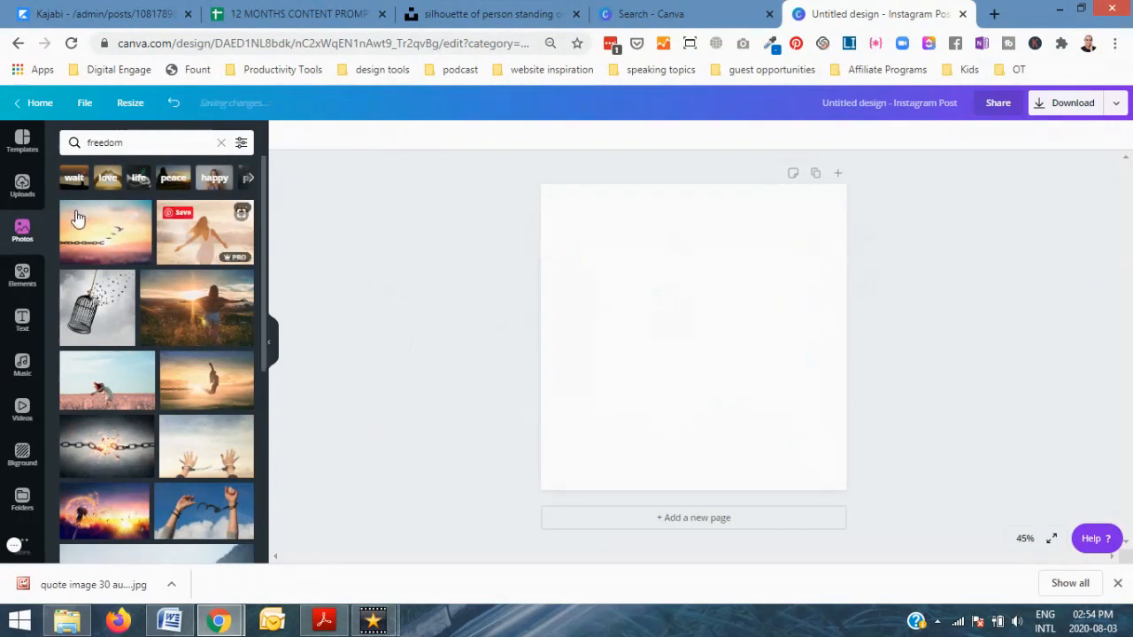
- Place the uploaded photo of the man standing on a rock with outstretched arms on the page
left_click(23, 186)
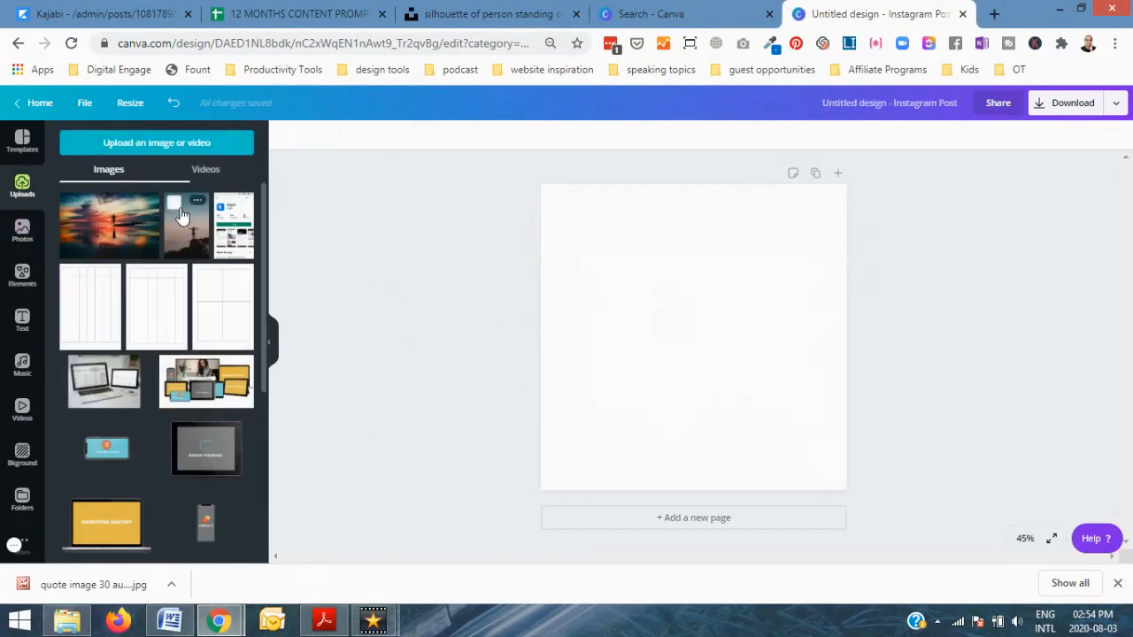
left_click(175, 205)
left_click_drag(188, 228, 647, 316)
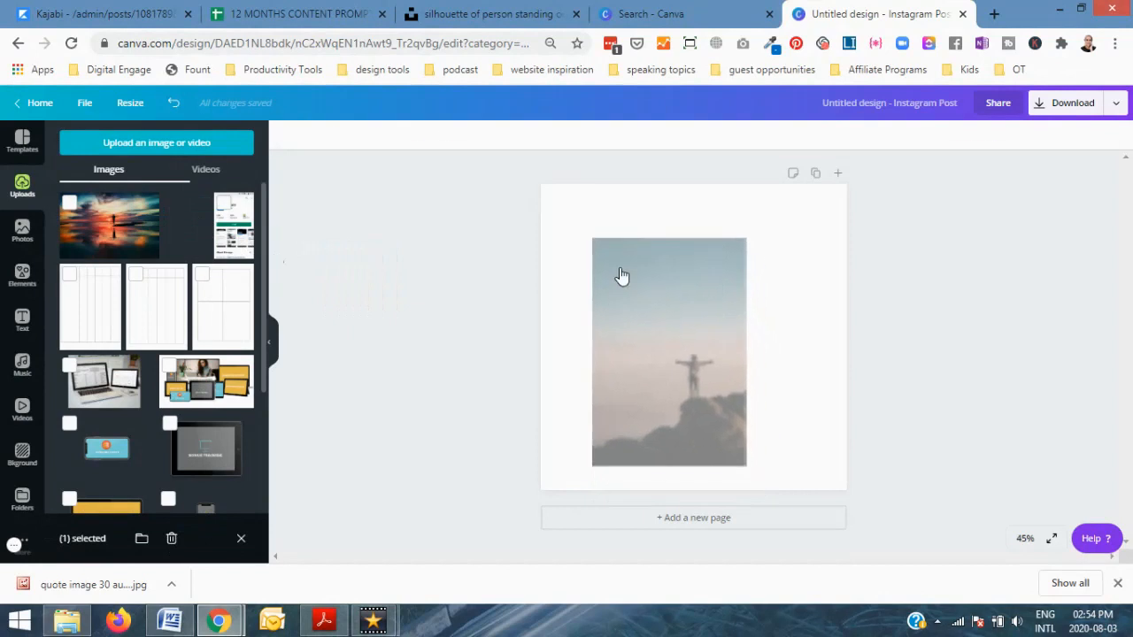
left_click_drag(622, 277, 622, 277)
- Enlarge and stretch the rock photo on all sides until it covers the whole square page
left_click_drag(592, 237, 562, 192)
left_click_drag(761, 325, 847, 330)
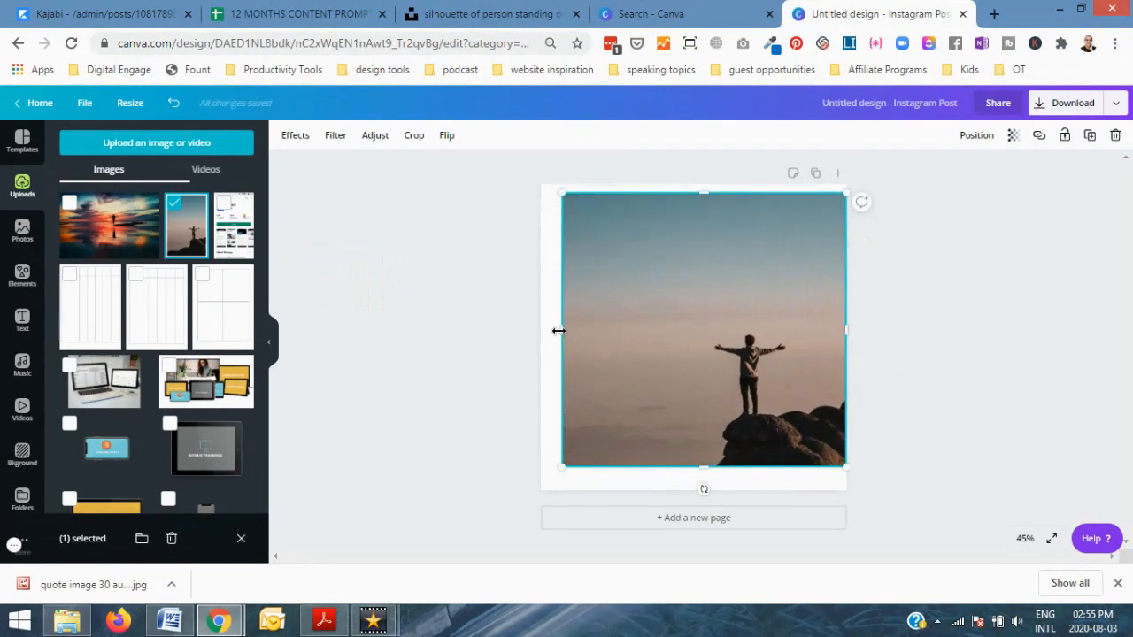
left_click_drag(559, 330, 540, 330)
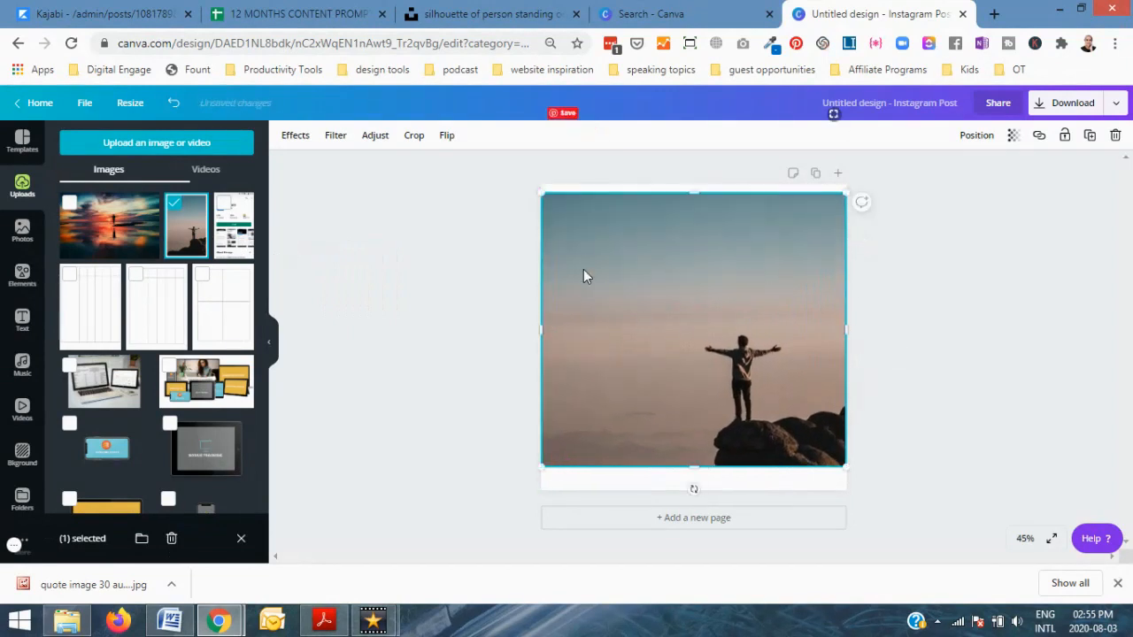
left_click_drag(697, 190, 696, 181)
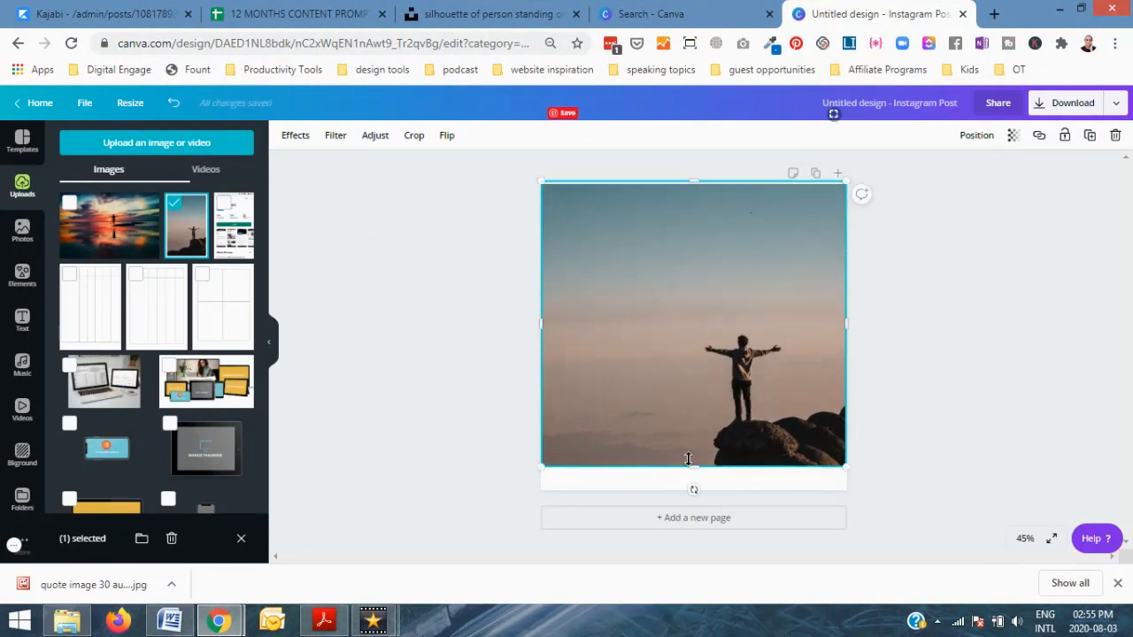
left_click_drag(693, 471, 696, 495)
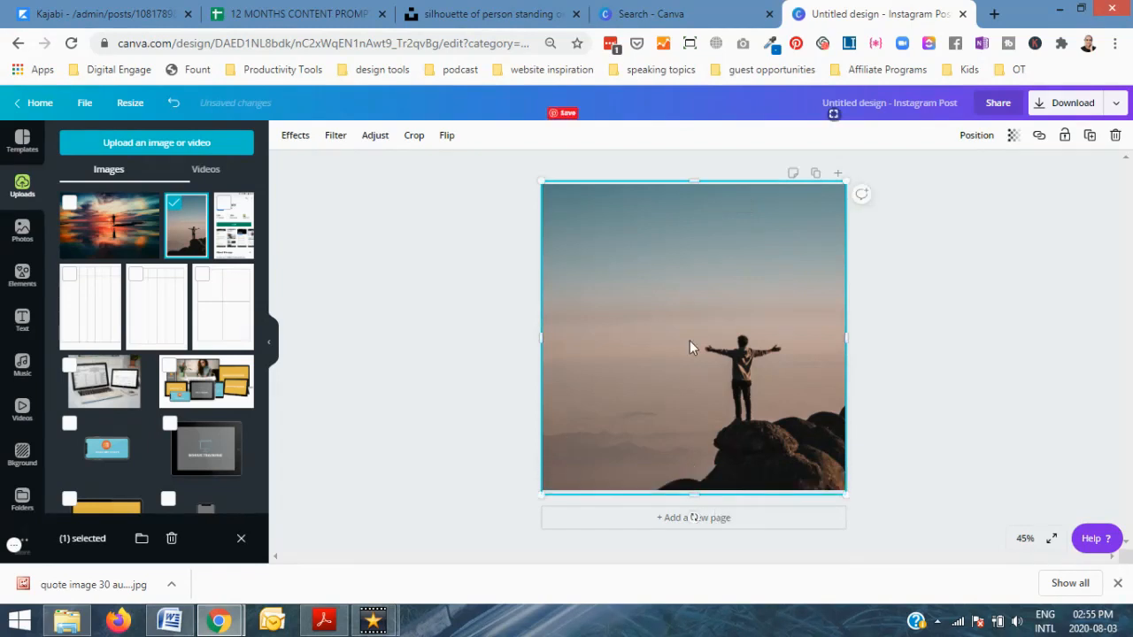
left_click_drag(540, 337, 532, 337)
left_click_drag(848, 337, 850, 337)
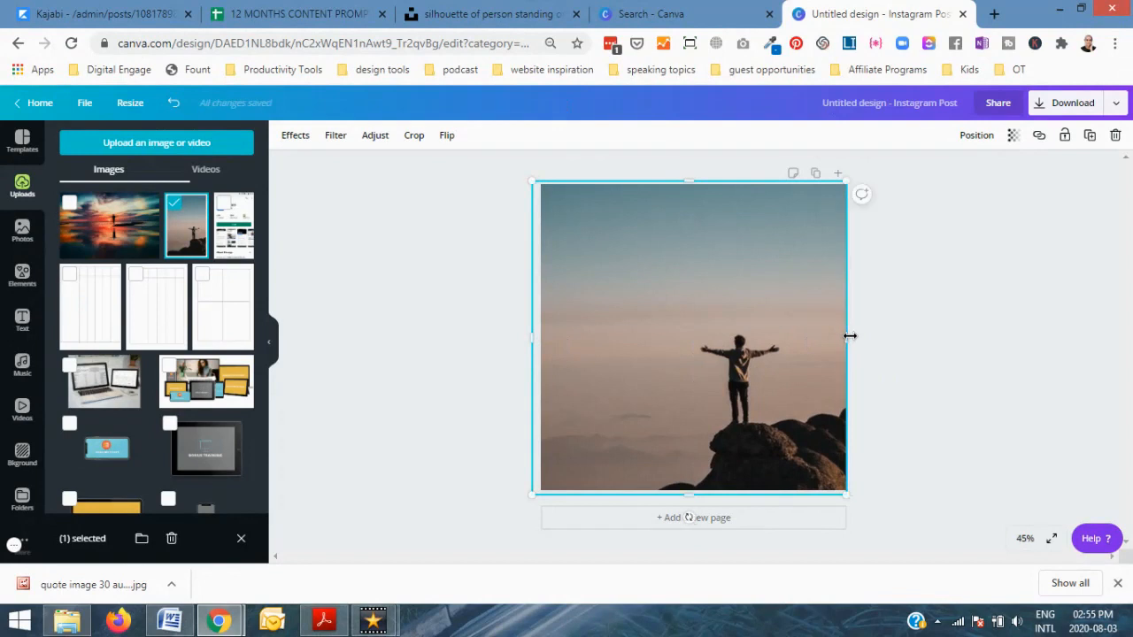
left_click(467, 315)
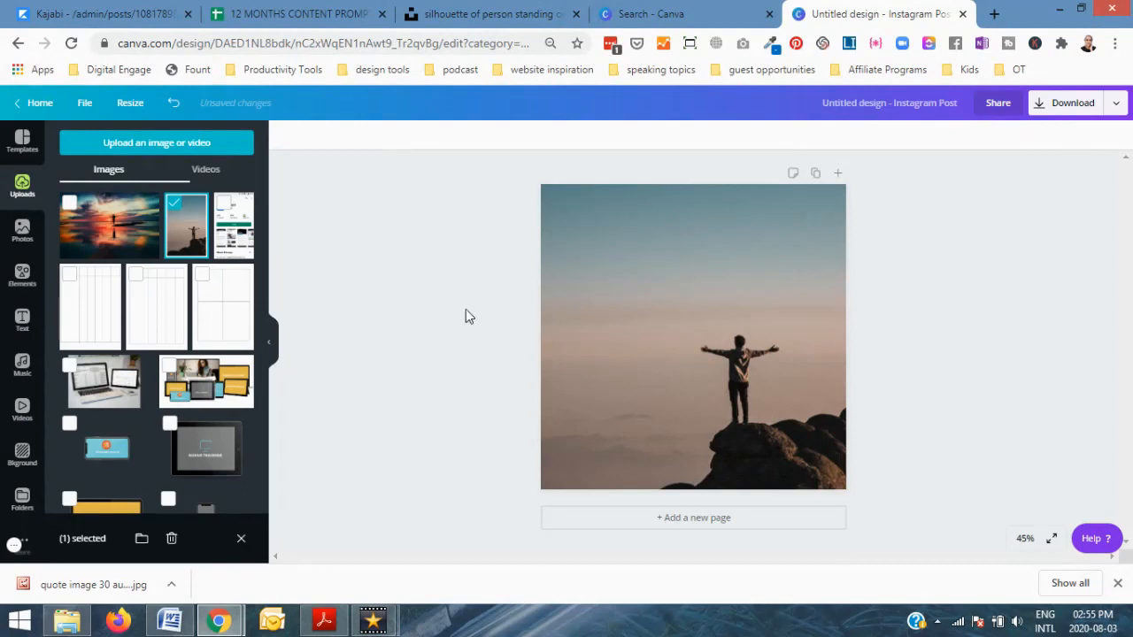
- Add a heading with the spreadsheet quote "Act as if what you do makes a difference. It does." and move it to the page's upper part
left_click(22, 320)
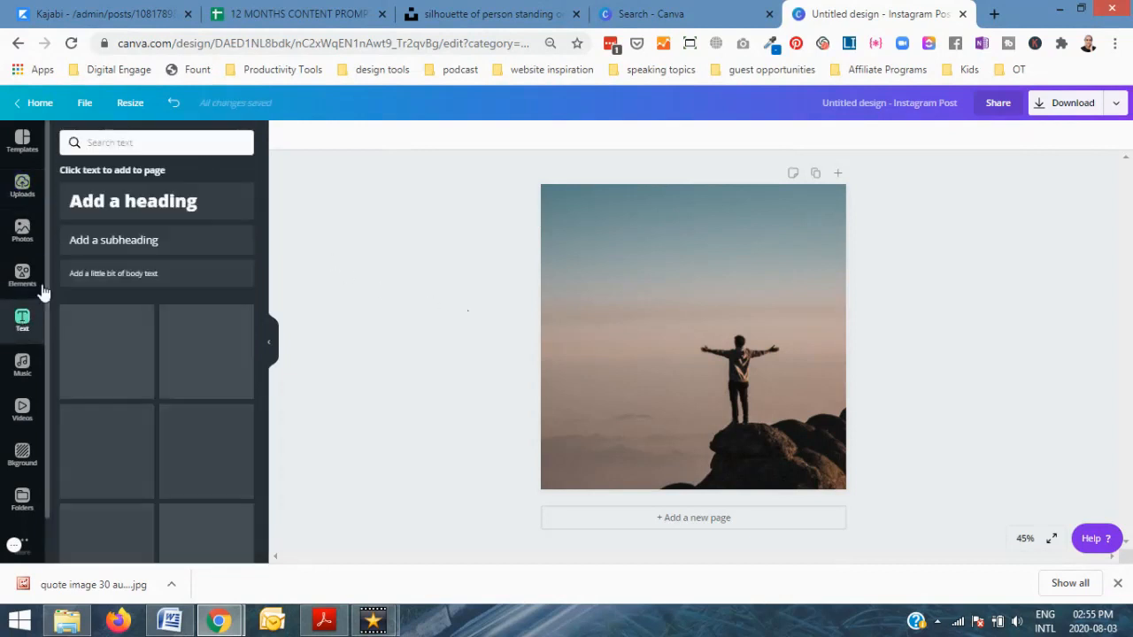
left_click(137, 216)
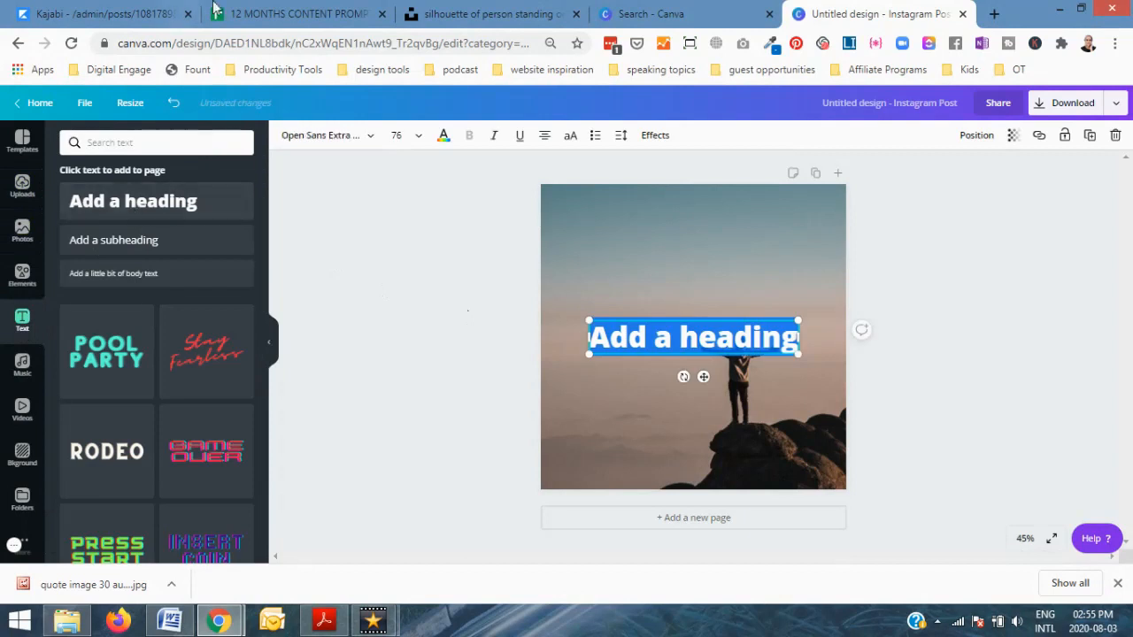
left_click(299, 16)
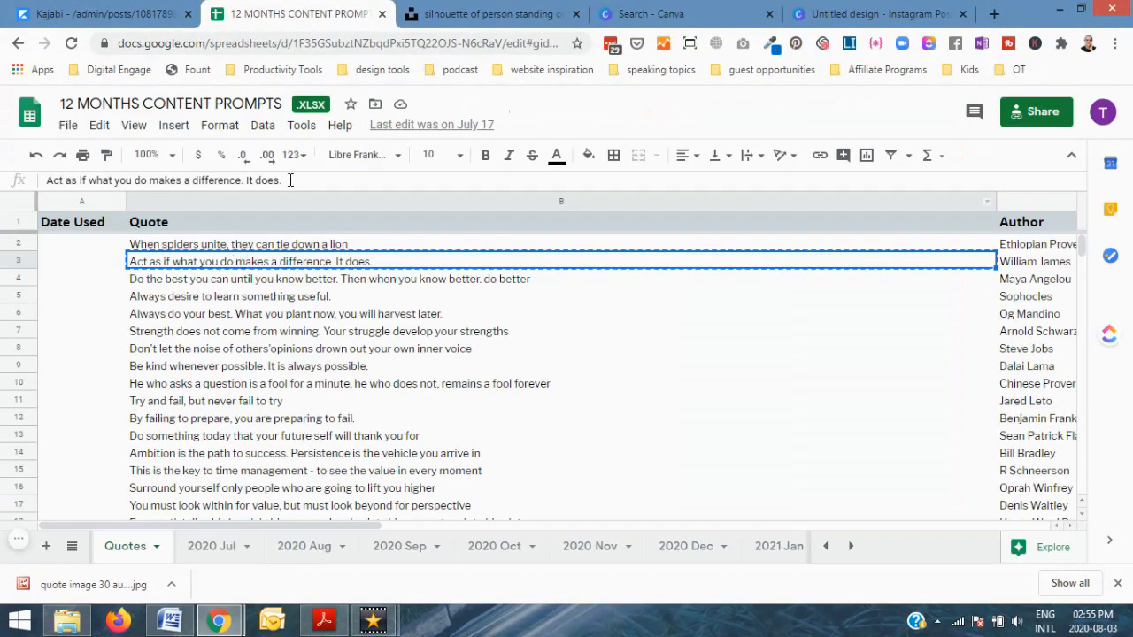
left_click_drag(248, 180, 41, 189)
key("ctrl+c")
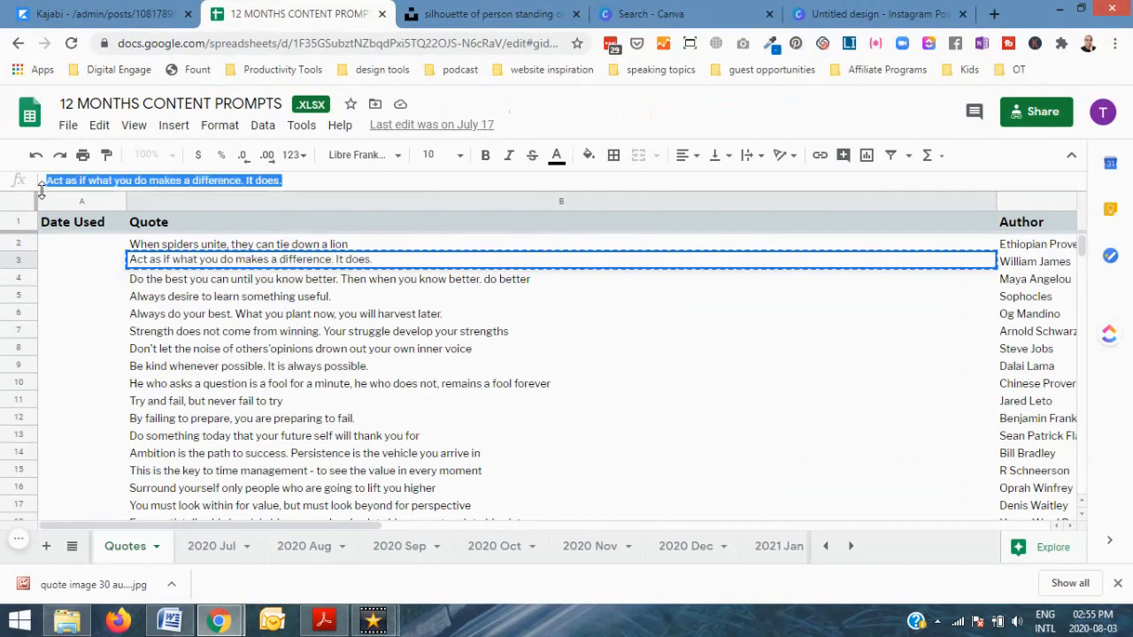
left_click(863, 14)
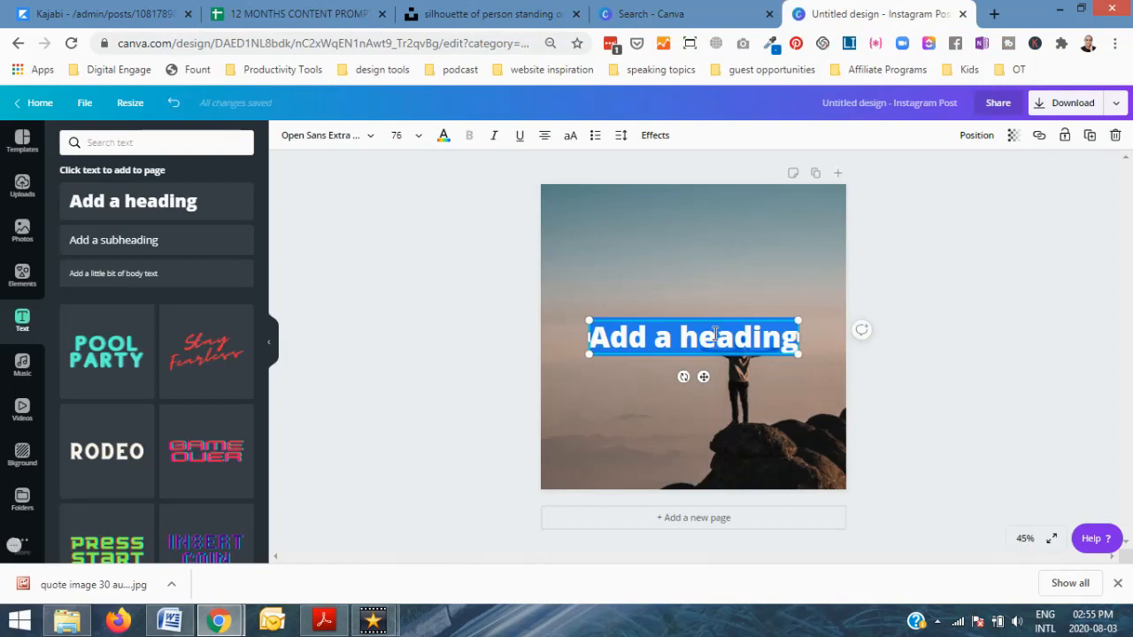
triple_click(746, 329)
key("ctrl+v")
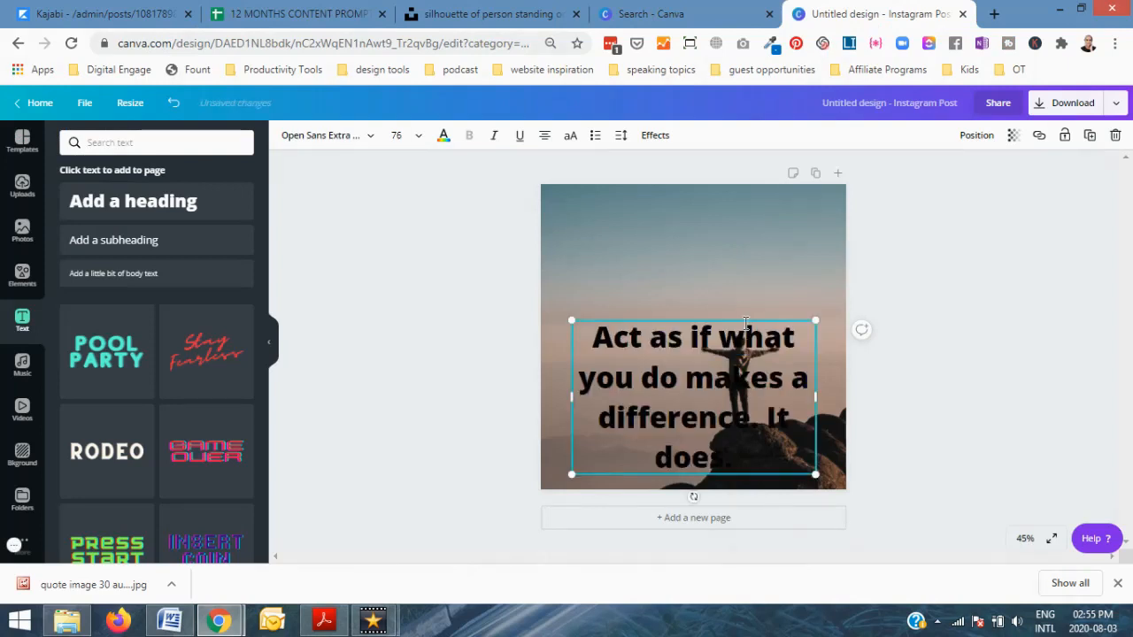
left_click_drag(740, 320, 721, 198)
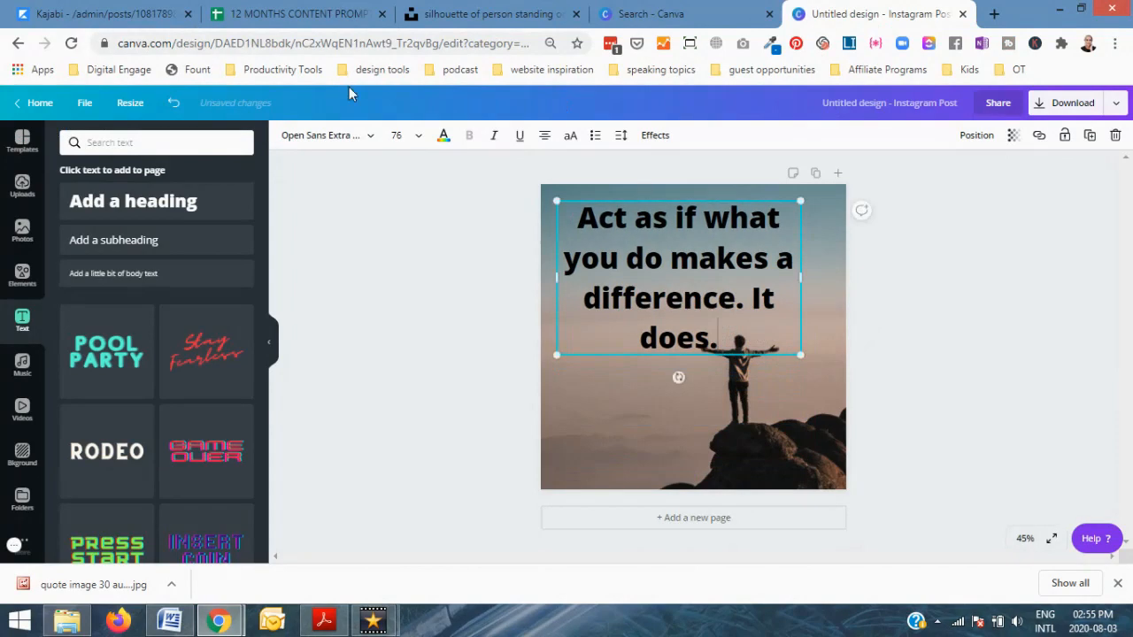
- Copy the quote's author from the spreadsheet and add "- William James" on a new line below the quote in the Canva design
left_click(255, 16)
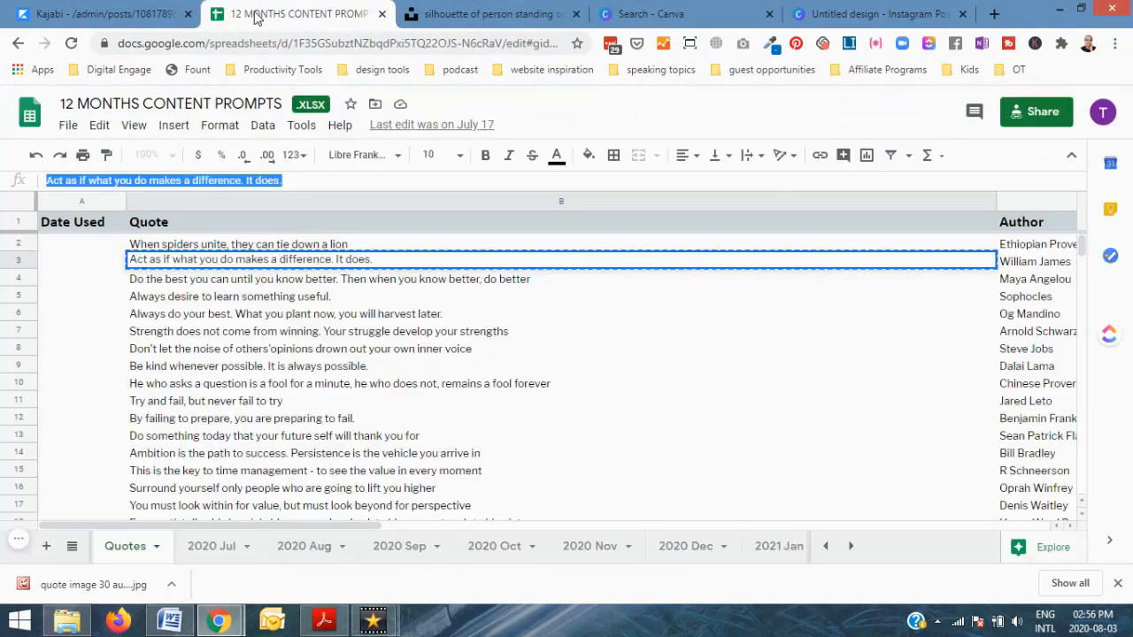
left_click(1018, 262)
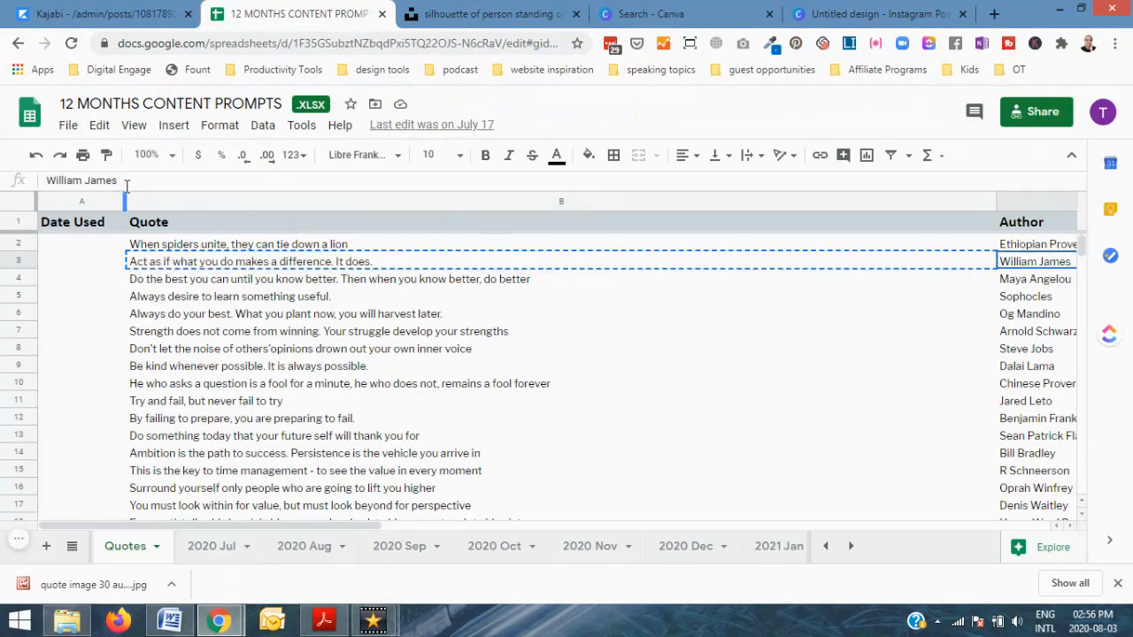
left_click_drag(121, 179, 50, 177)
key("ctrl+c")
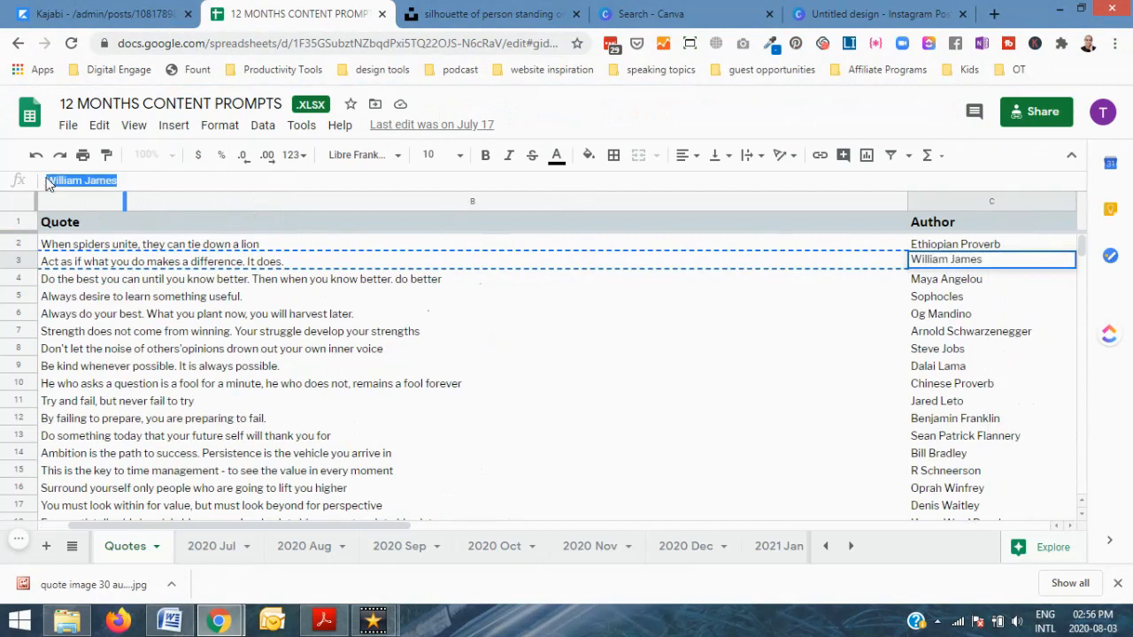
left_click(881, 14)
key("Return")
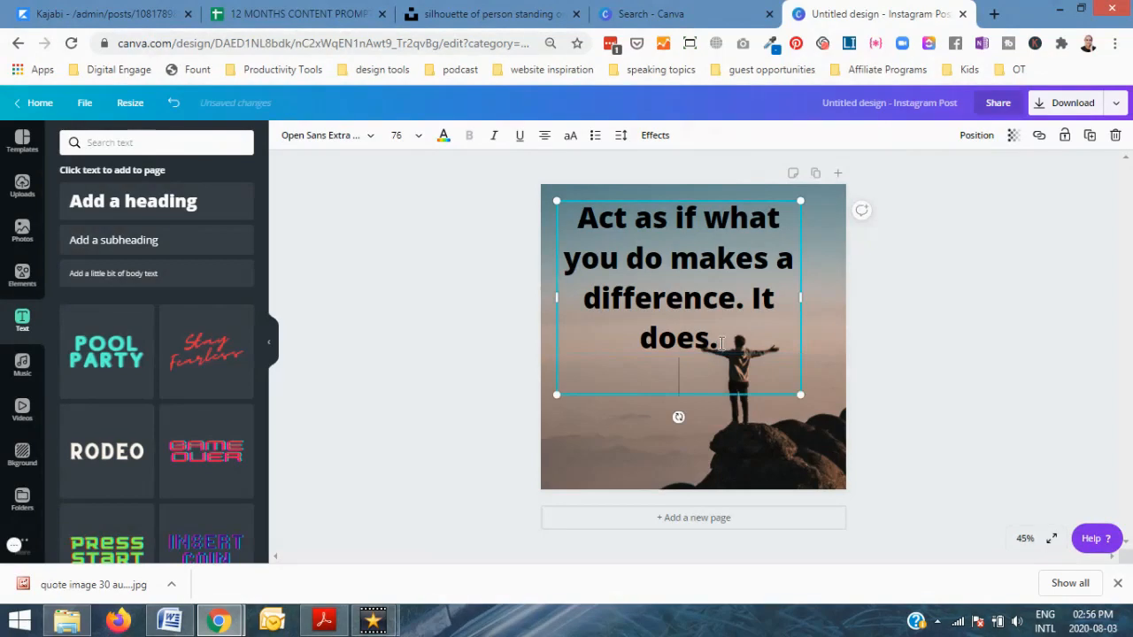
type("-")
key("ctrl+v")
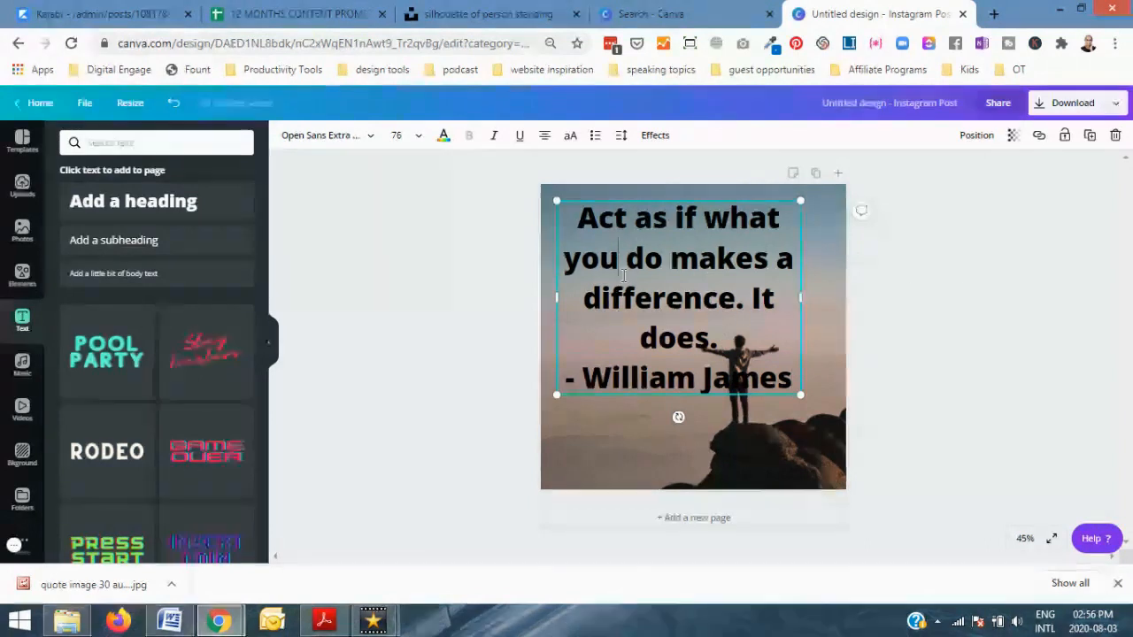
- Browse the fonts for the whole quote text, try Josefin Sans Bold, and set the font to Playfair Display
left_click_drag(580, 217, 793, 382)
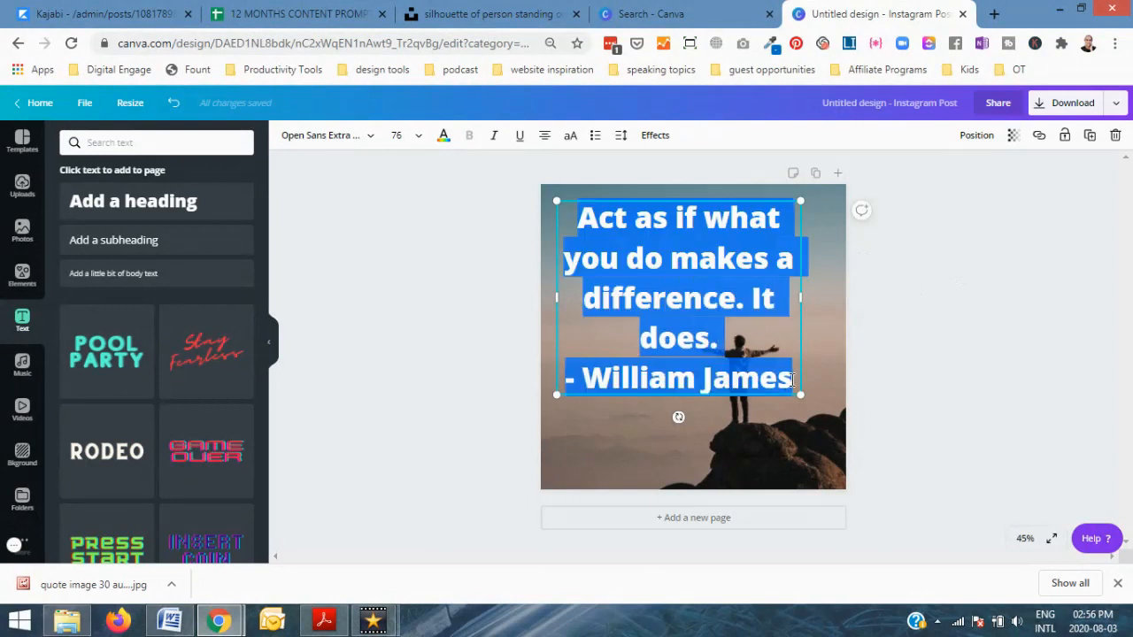
left_click(369, 139)
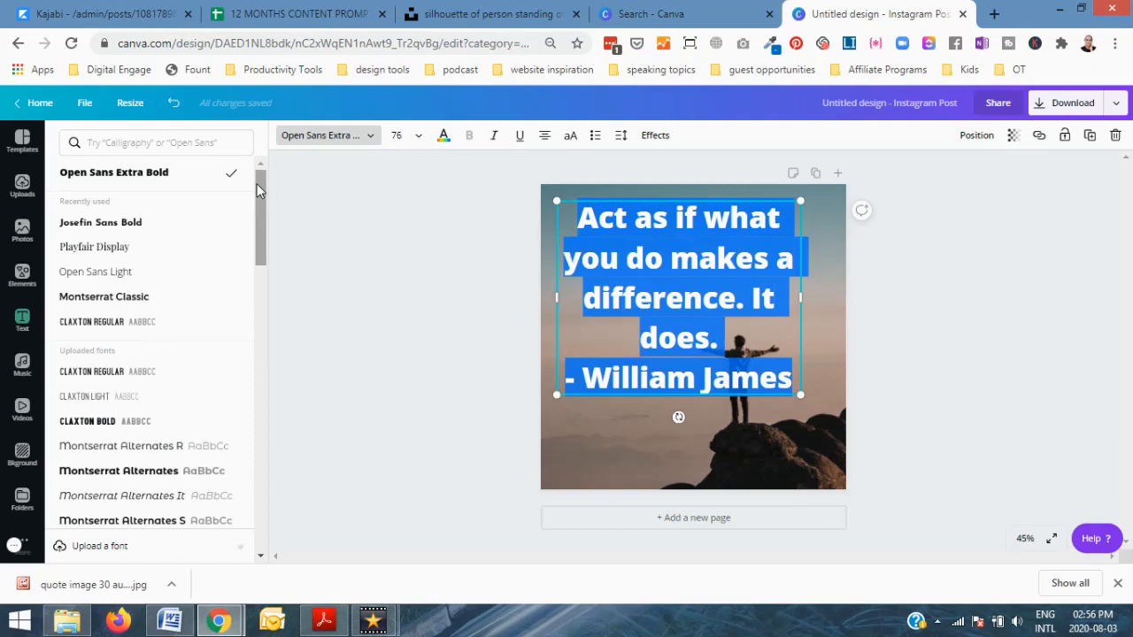
mouse_move(257, 191)
left_mouse_down()
mouse_move(258, 362)
mouse_move(265, 201)
left_mouse_up()
mouse_move(263, 199)
left_mouse_down()
mouse_move(269, 277)
mouse_move(271, 184)
left_mouse_up()
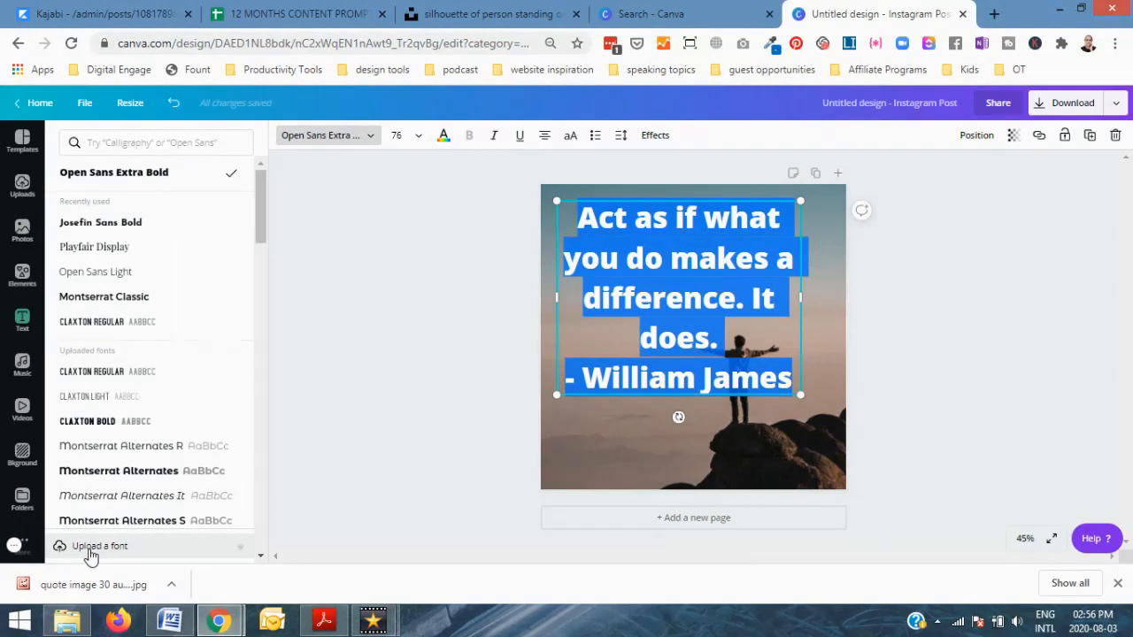
left_click_drag(262, 204, 262, 248)
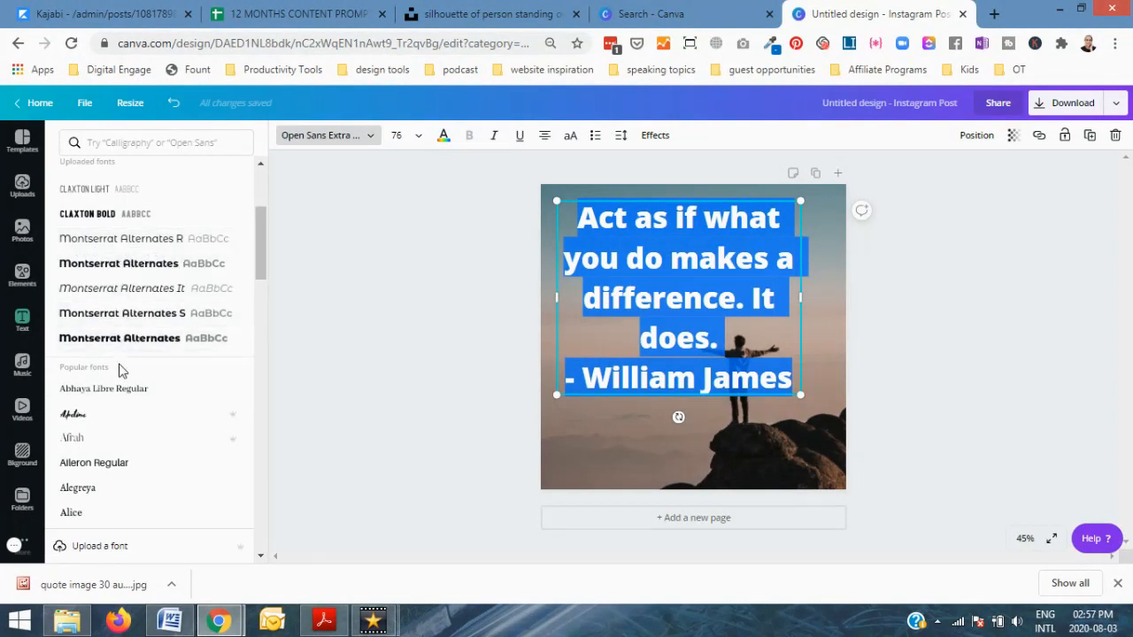
left_click_drag(265, 249, 266, 241)
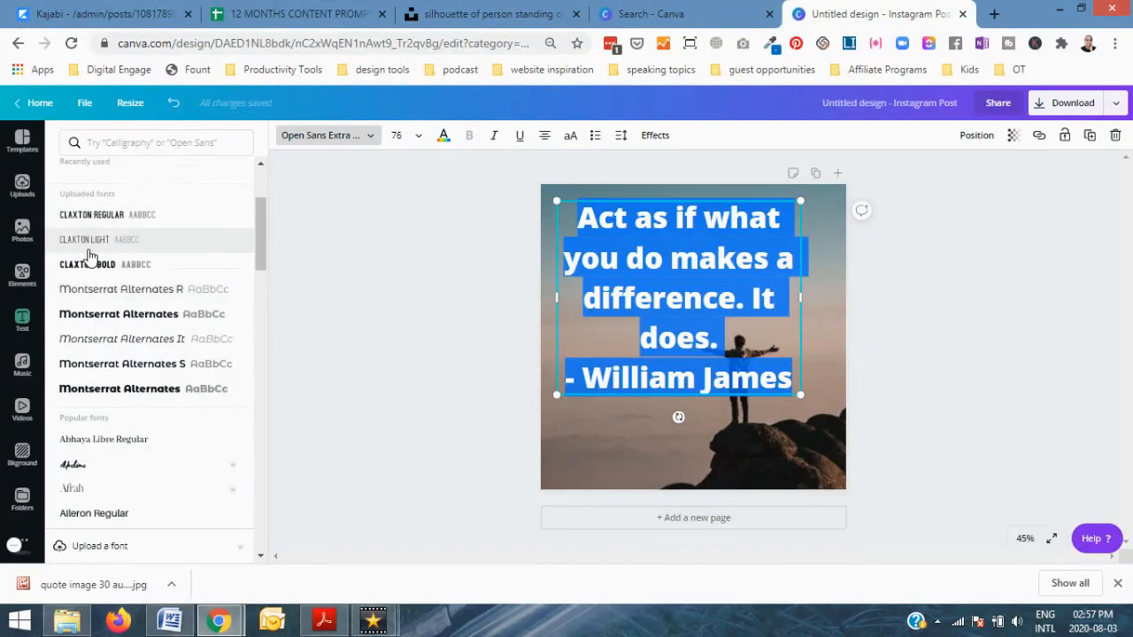
left_click_drag(263, 232, 267, 201)
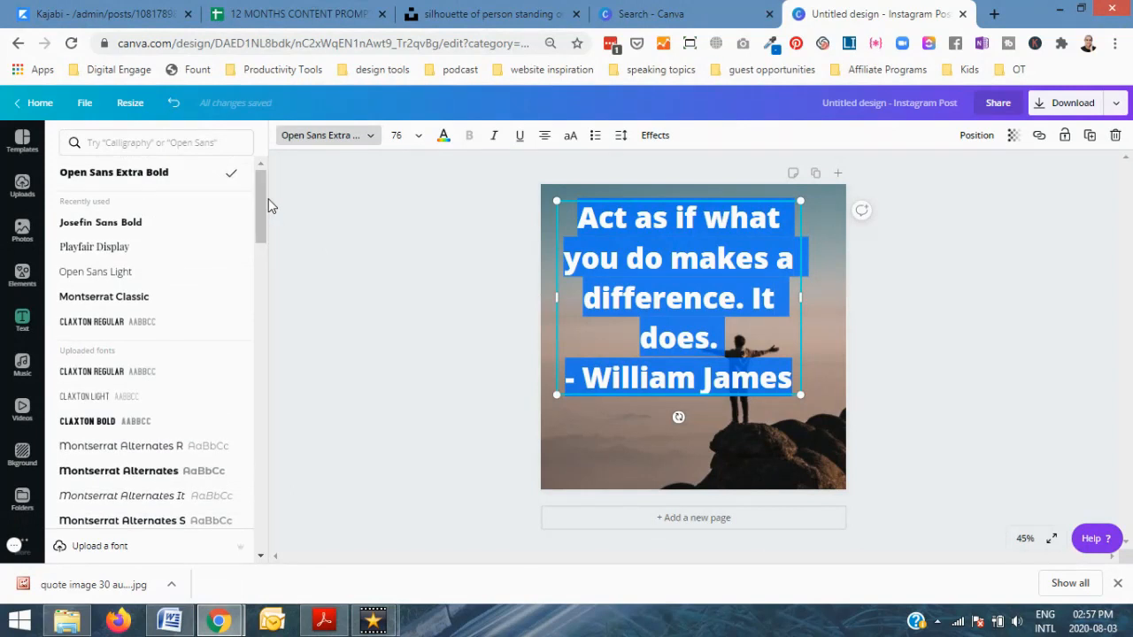
left_click(123, 224)
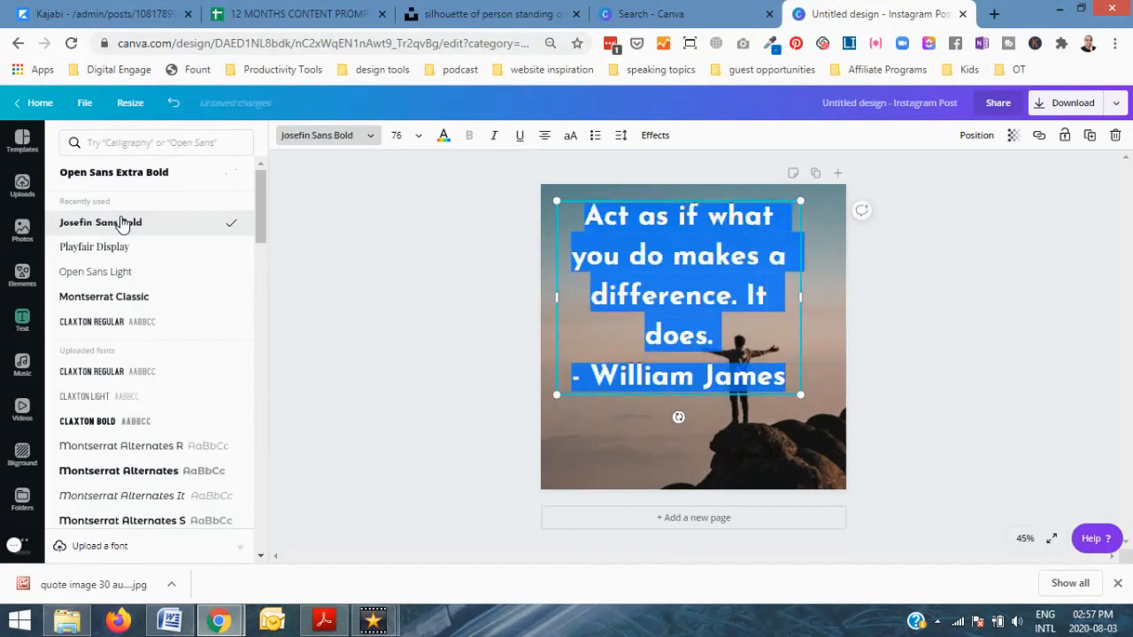
left_click(110, 250)
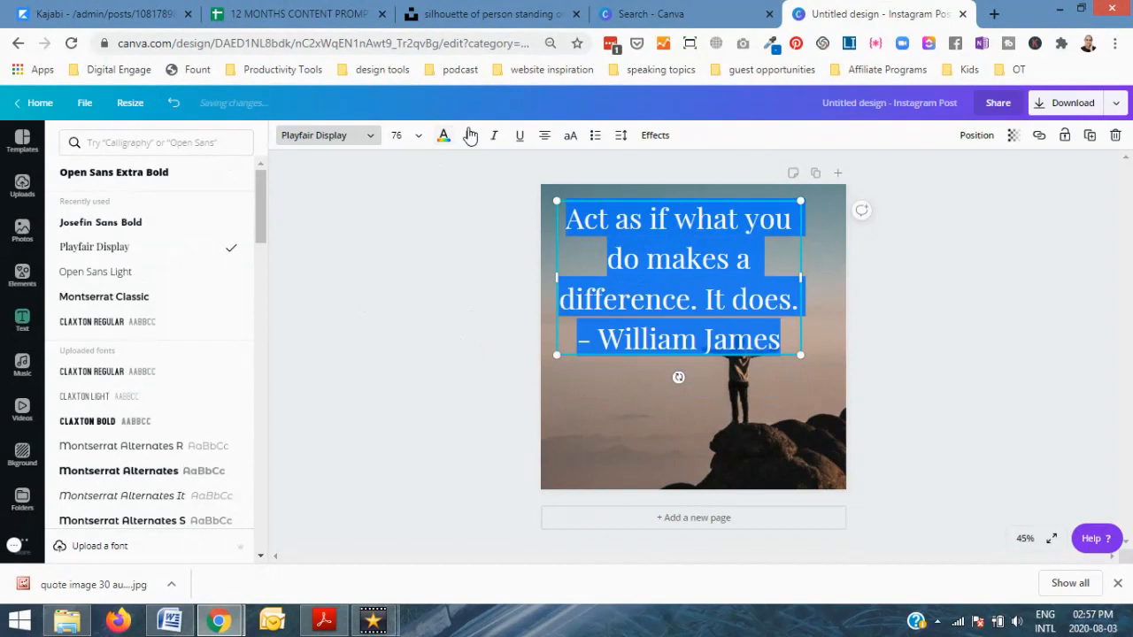
- Try the quote in uppercase, then set its letter spacing to -26, line height to 1.19 and text box anchor to middle
left_click(571, 137)
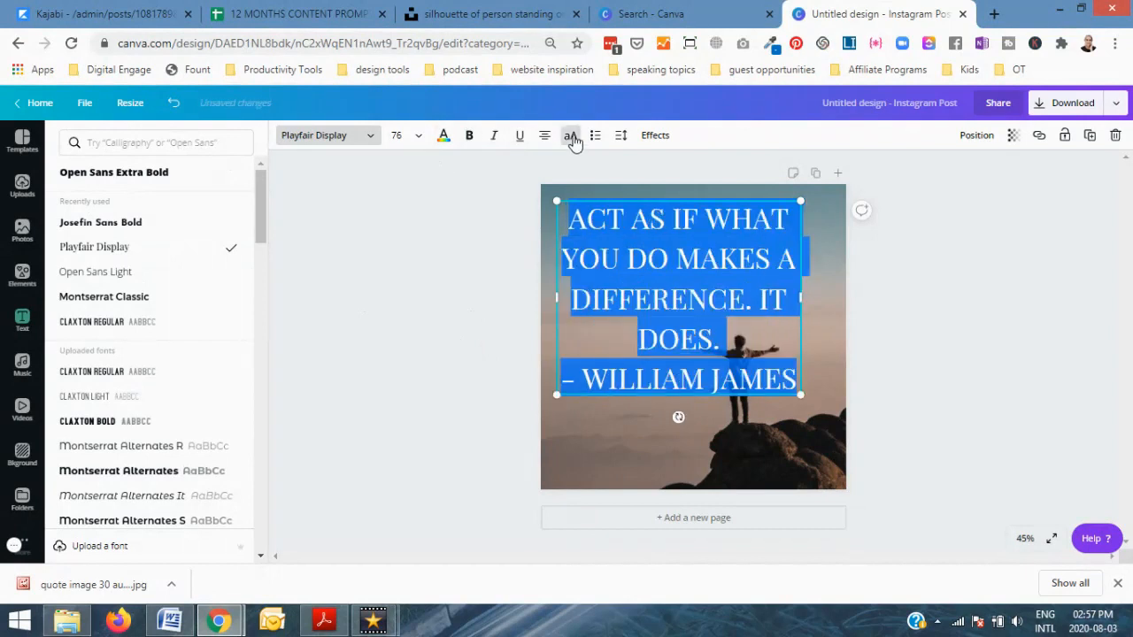
left_click(571, 137)
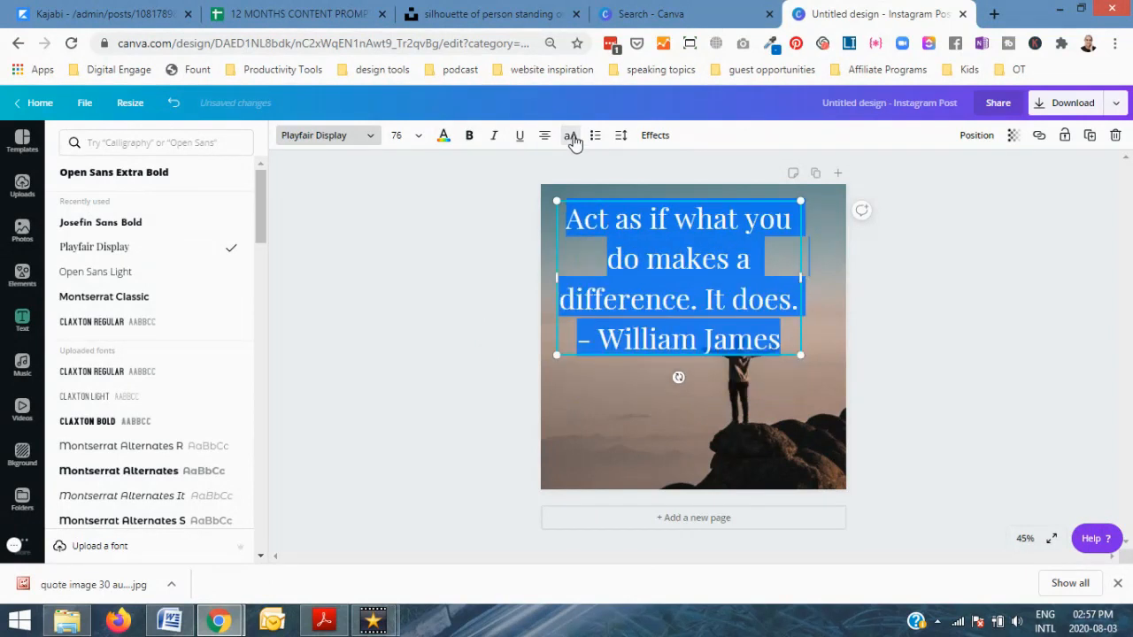
left_click(622, 136)
mouse_move(700, 176)
left_mouse_down()
mouse_move(711, 177)
mouse_move(700, 182)
left_mouse_up()
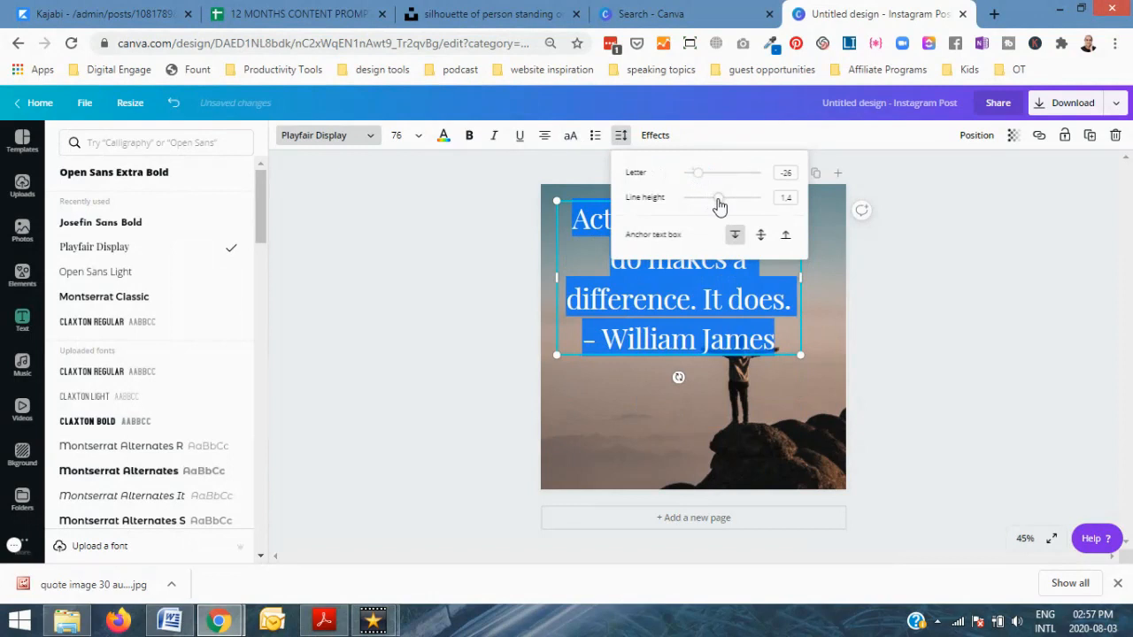
mouse_move(724, 203)
left_mouse_down()
mouse_move(749, 203)
mouse_move(713, 206)
left_mouse_up()
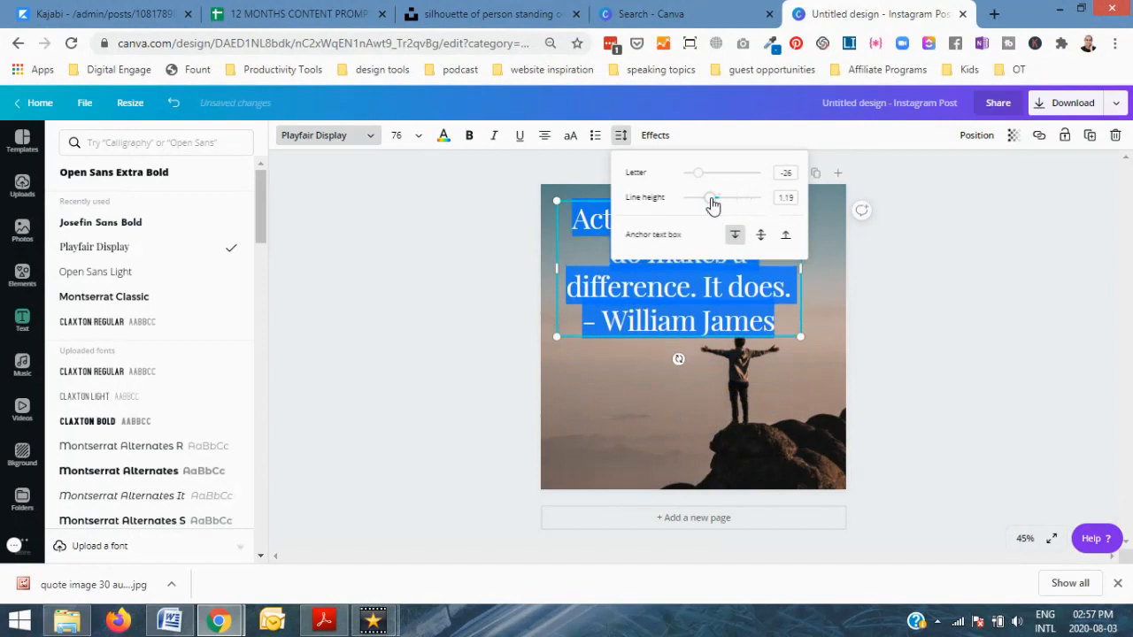
left_click(761, 237)
left_click(927, 291)
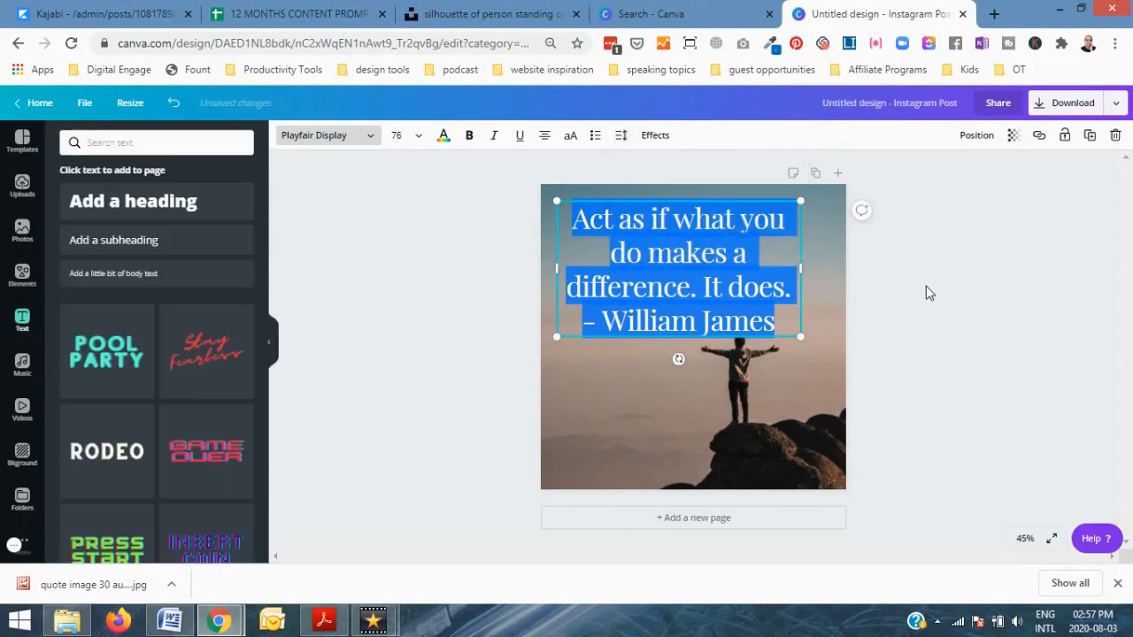
left_click(369, 279)
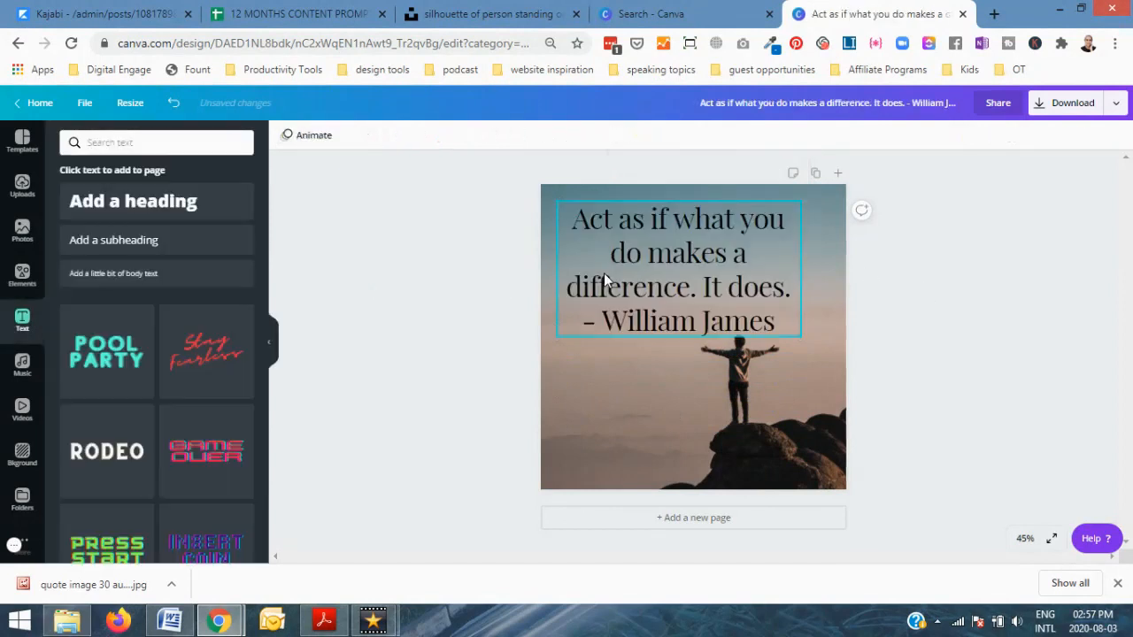
- Try font sizes 32 and 48 on the whole quote text, settle on 56, and narrow its text box
left_click(578, 219)
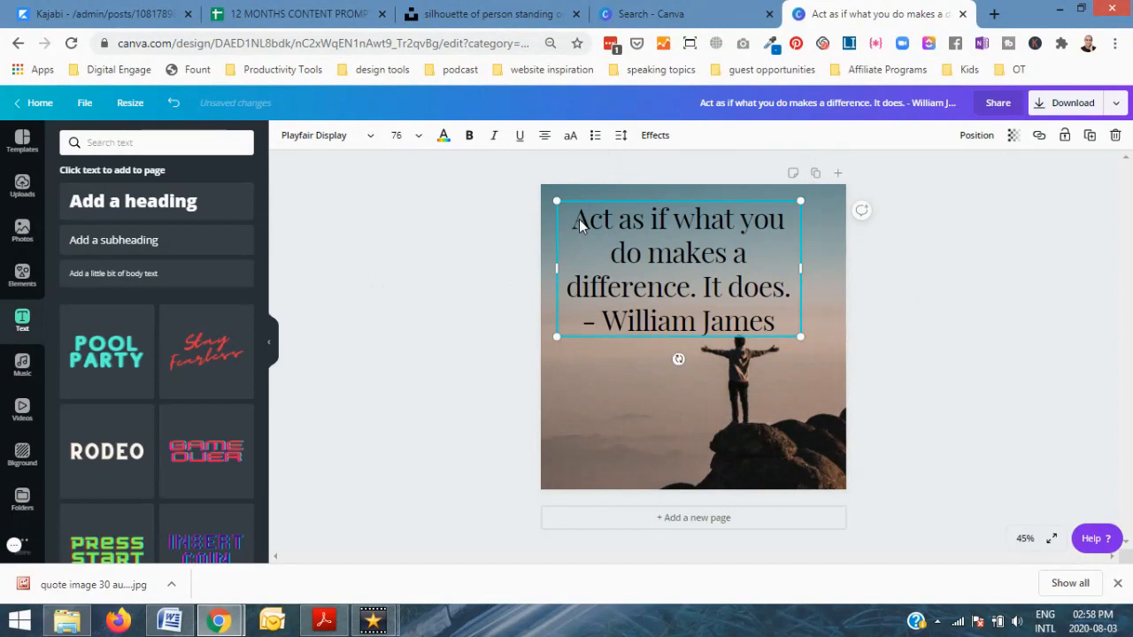
left_click_drag(573, 219, 782, 316)
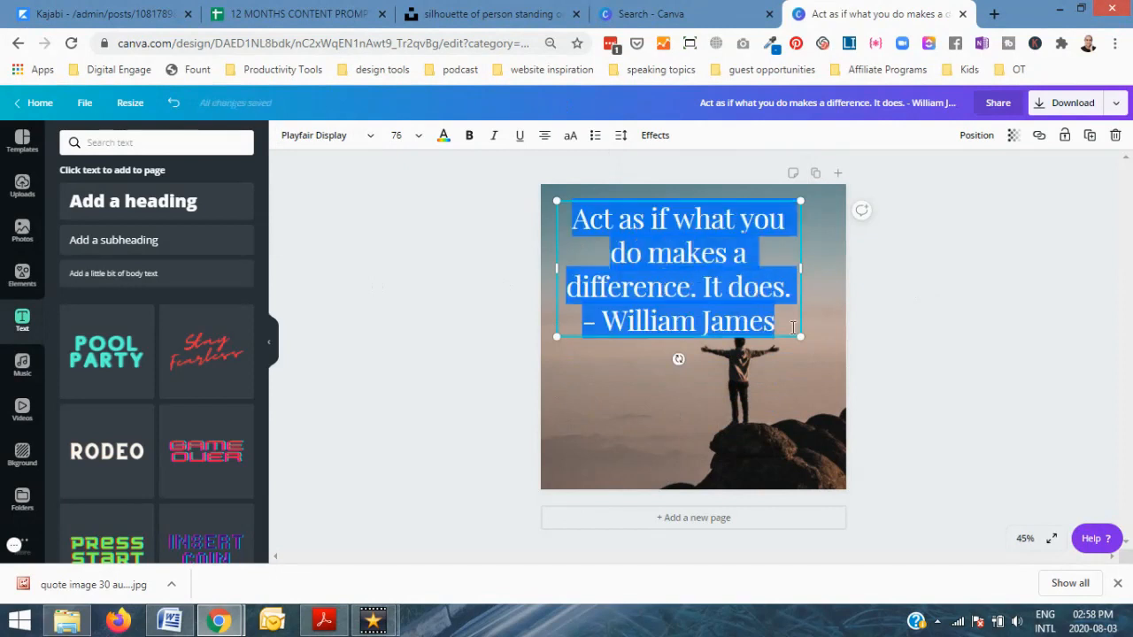
left_click(411, 137)
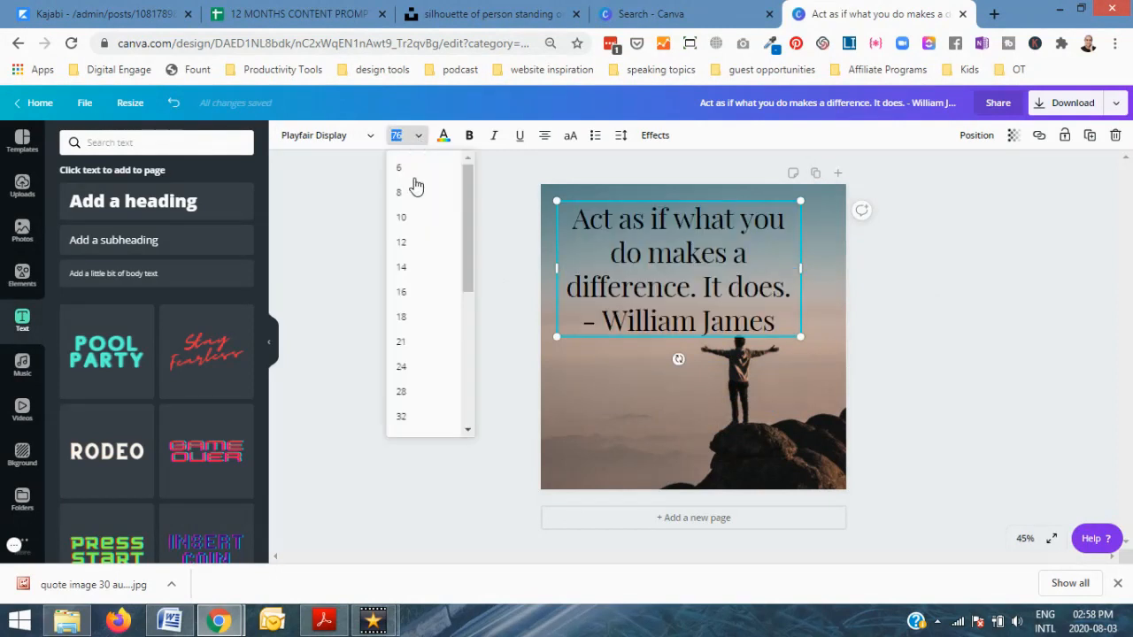
left_click(403, 416)
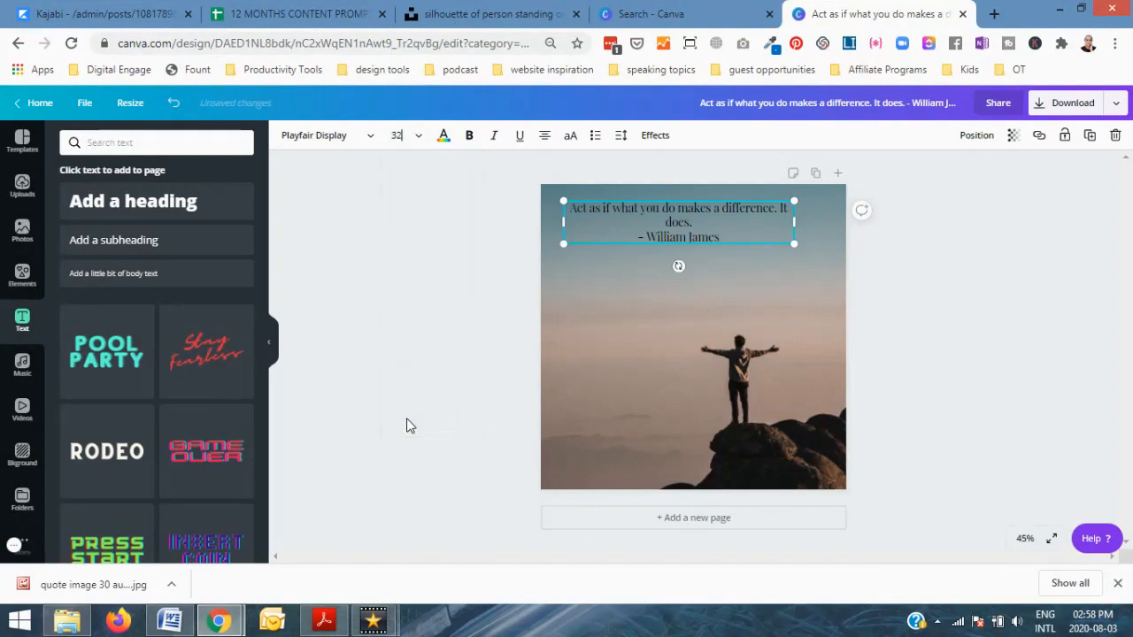
left_click(399, 135)
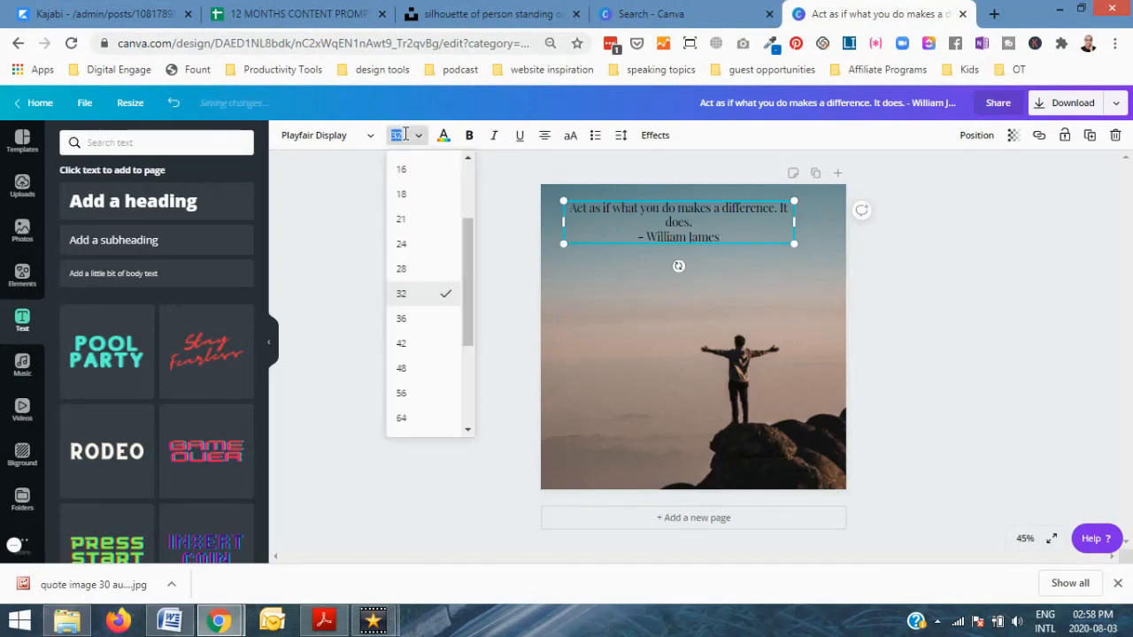
left_click(400, 372)
left_click(412, 136)
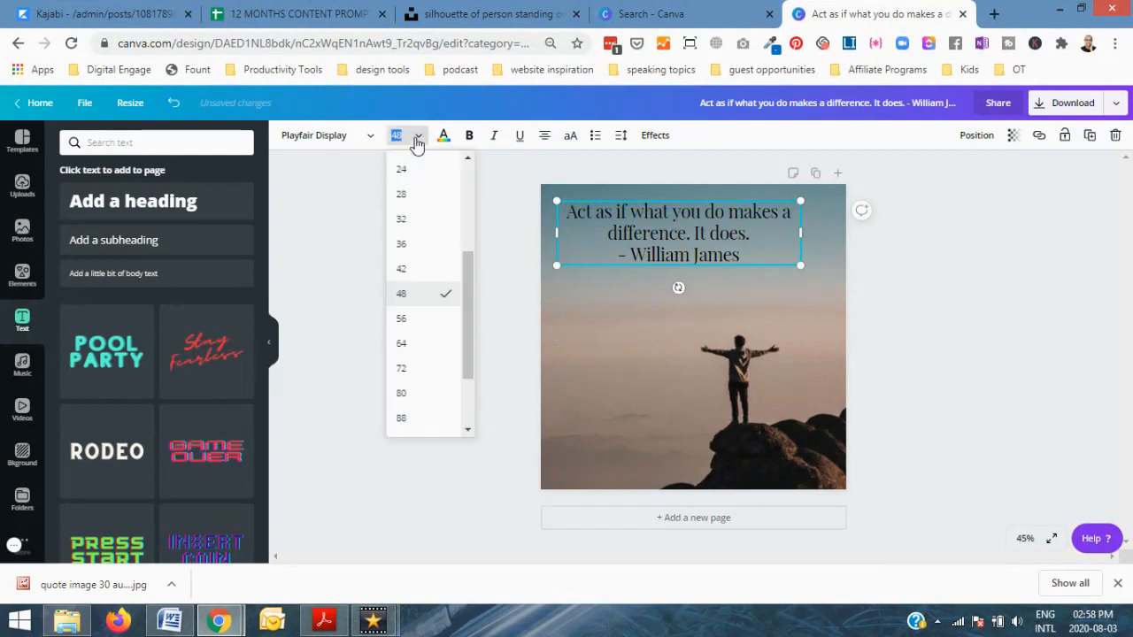
left_click(403, 321)
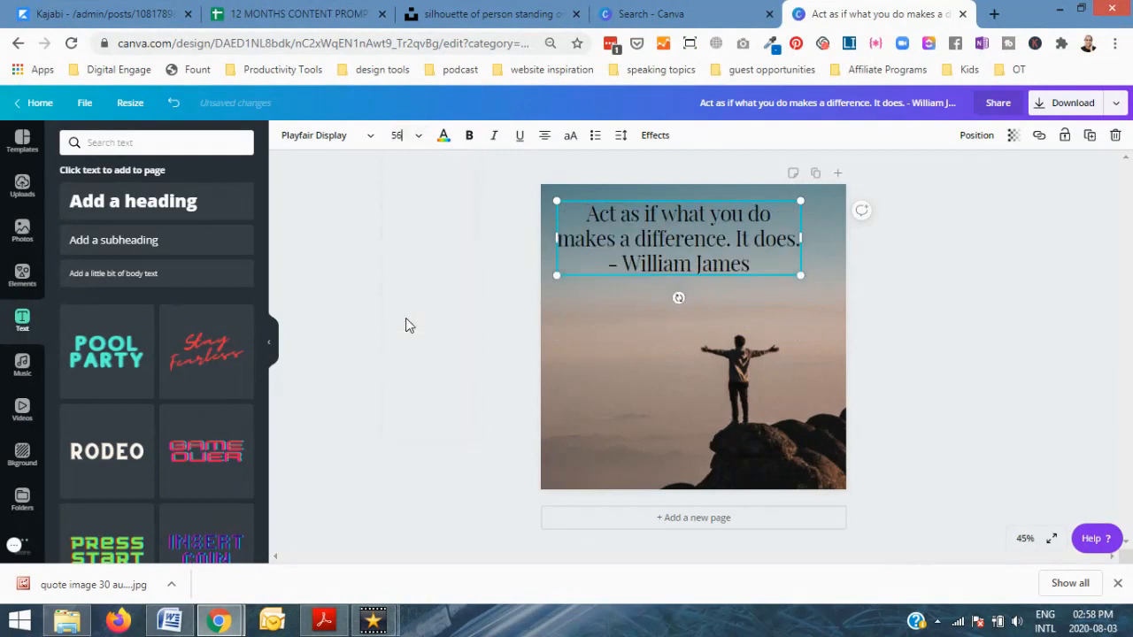
left_click_drag(800, 238, 736, 251)
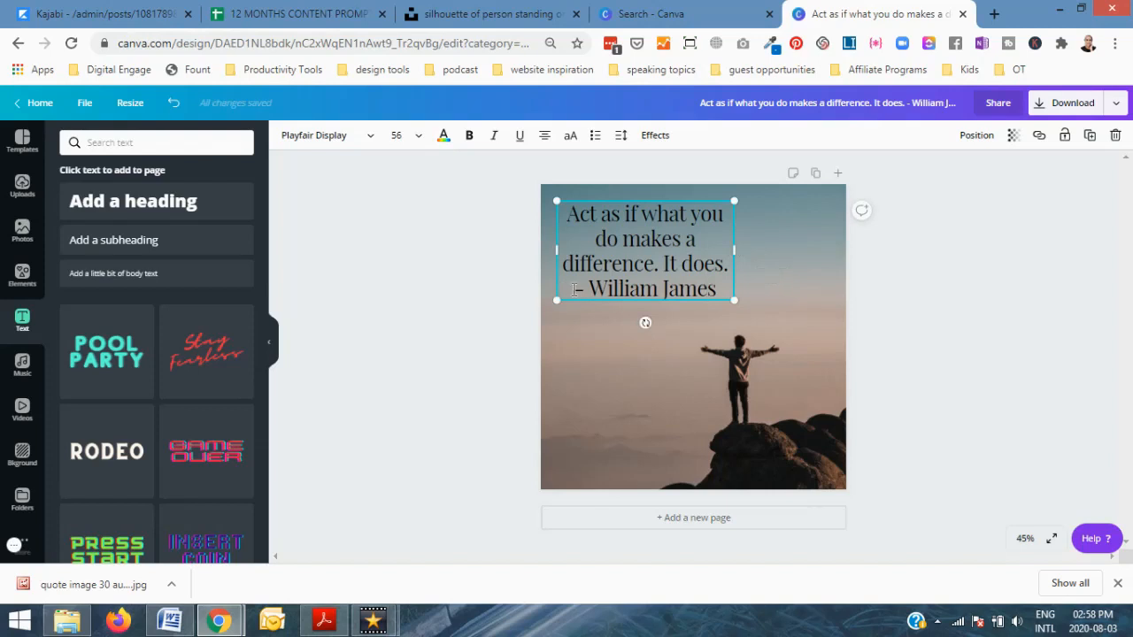
- Set the "- William James" line to font size 42 and insert a blank line between it and the quote
left_click_drag(577, 291, 719, 289)
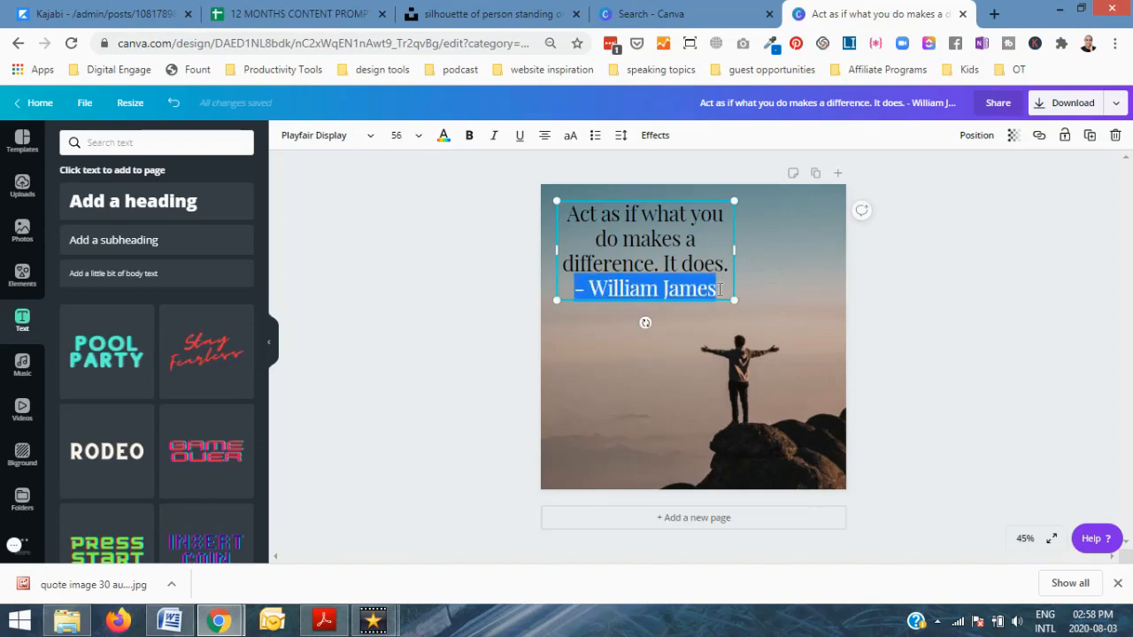
left_click(396, 135)
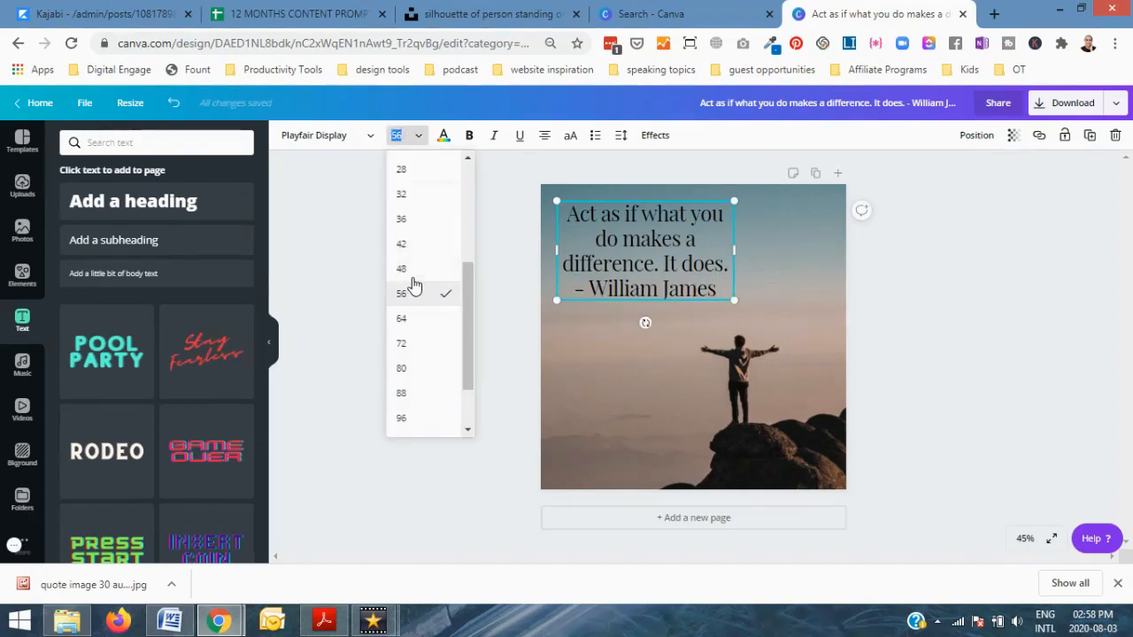
left_click(407, 249)
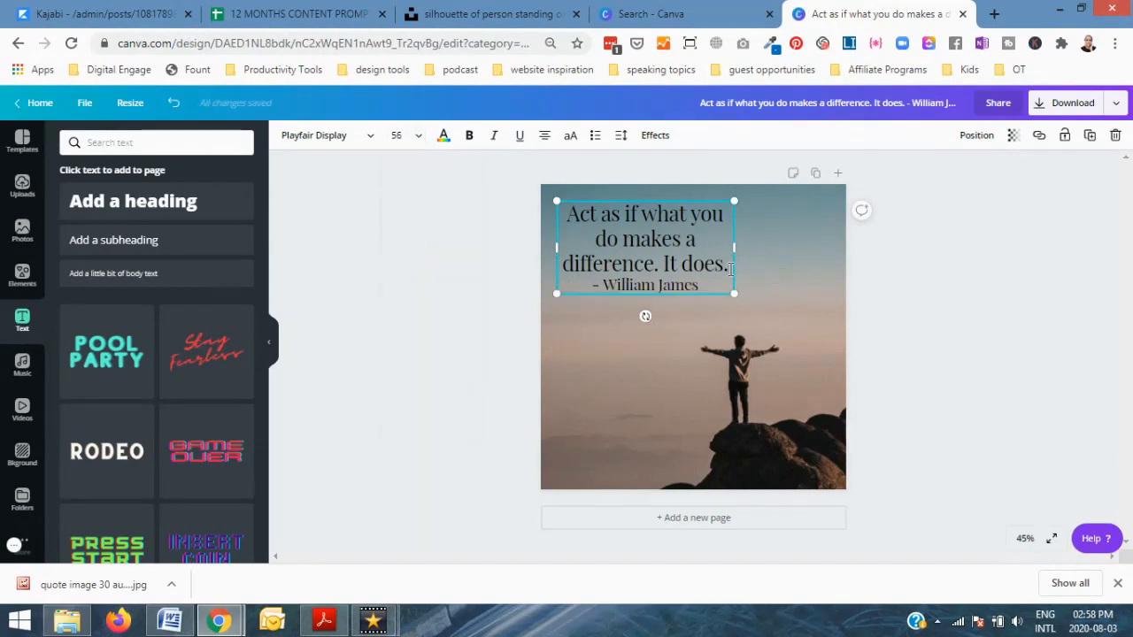
key("Return")
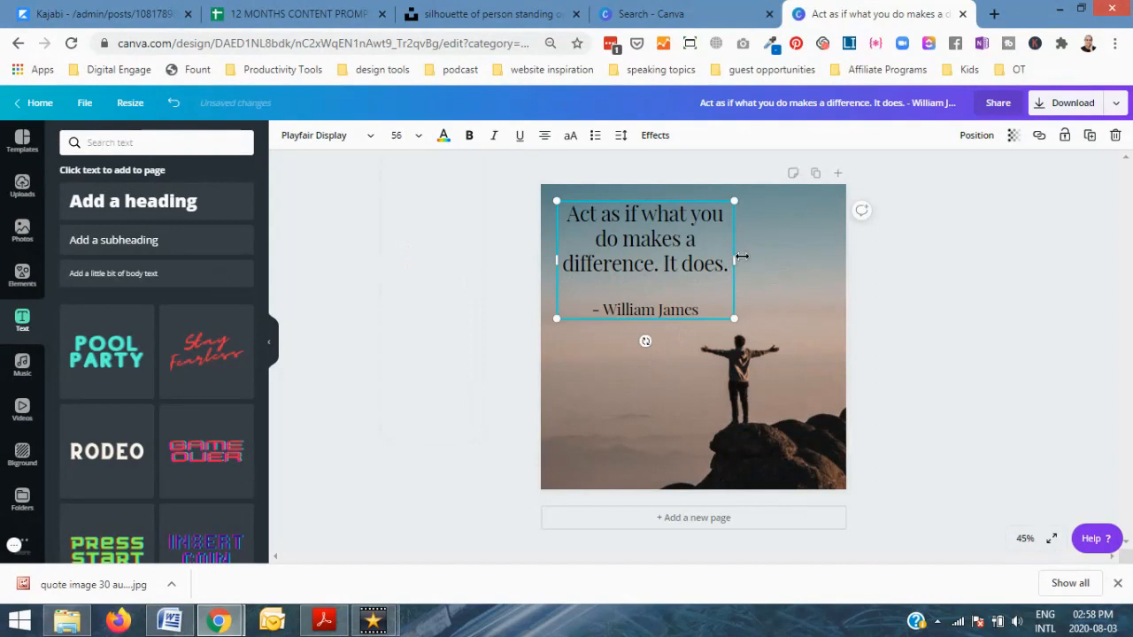
- Put "It does." on its own line, then widen the quote's text box and shift it slightly down to the photo's left edge
left_click_drag(734, 257, 735, 257)
left_click(663, 264)
key("Return")
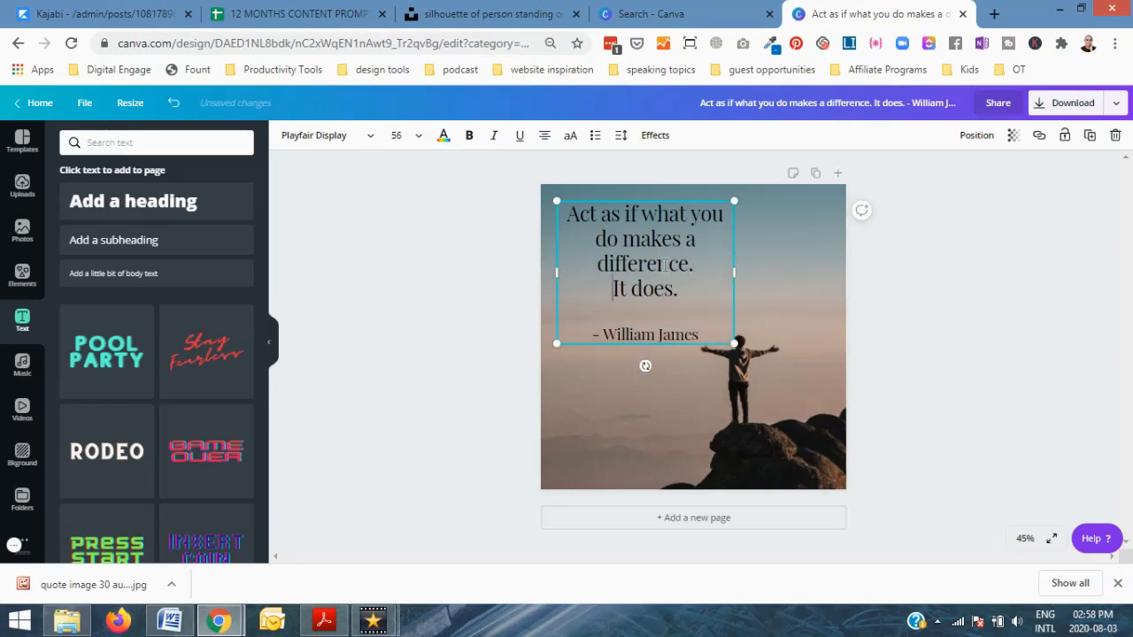
left_click_drag(754, 271, 764, 271)
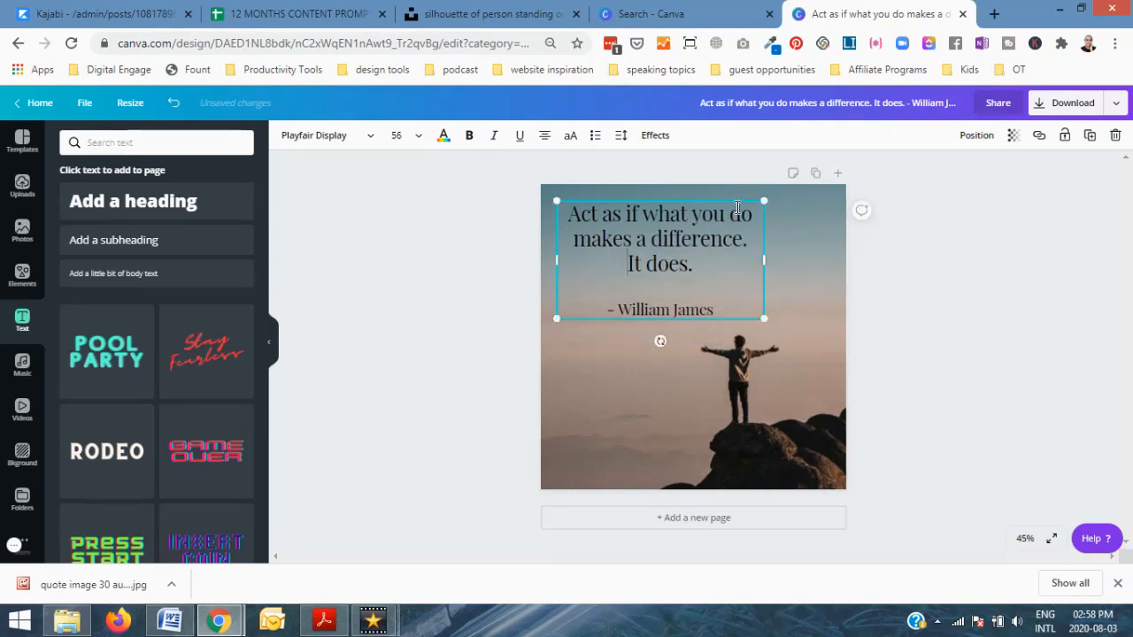
left_click_drag(737, 199, 722, 212)
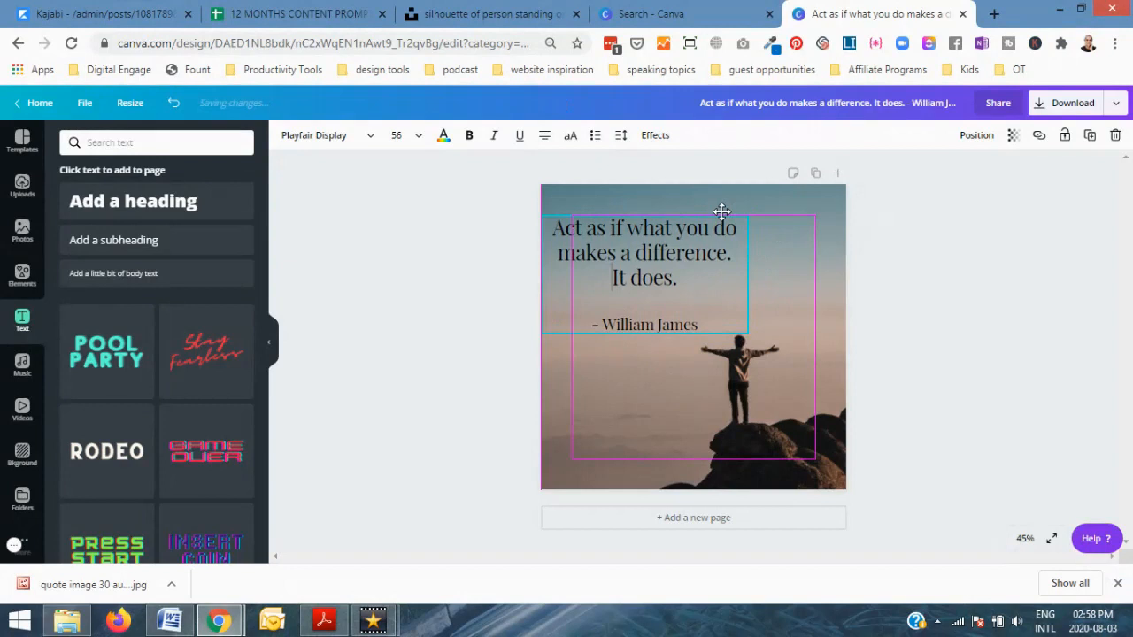
left_click(970, 279)
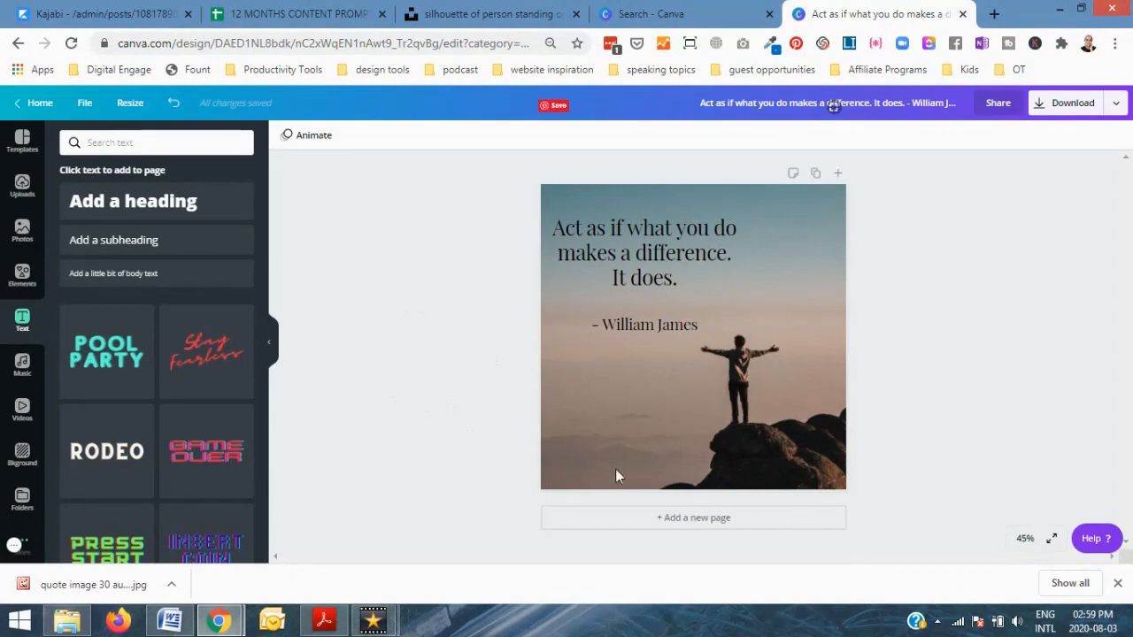
- Add a body text box and move it to the lower-left corner of the photo
left_click(145, 276)
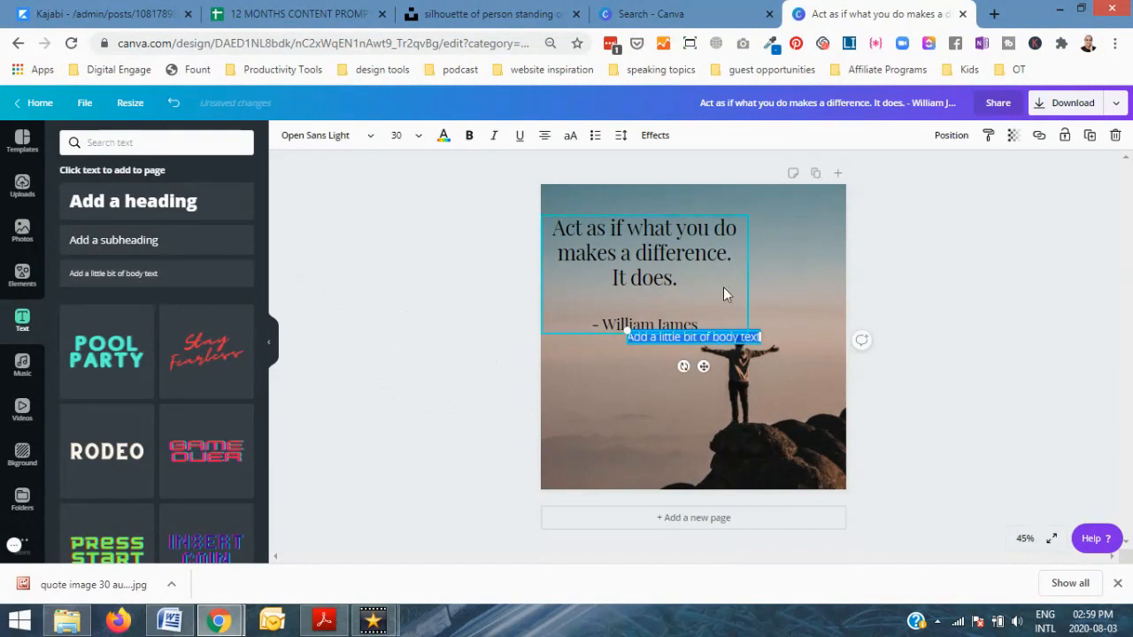
left_click(743, 328)
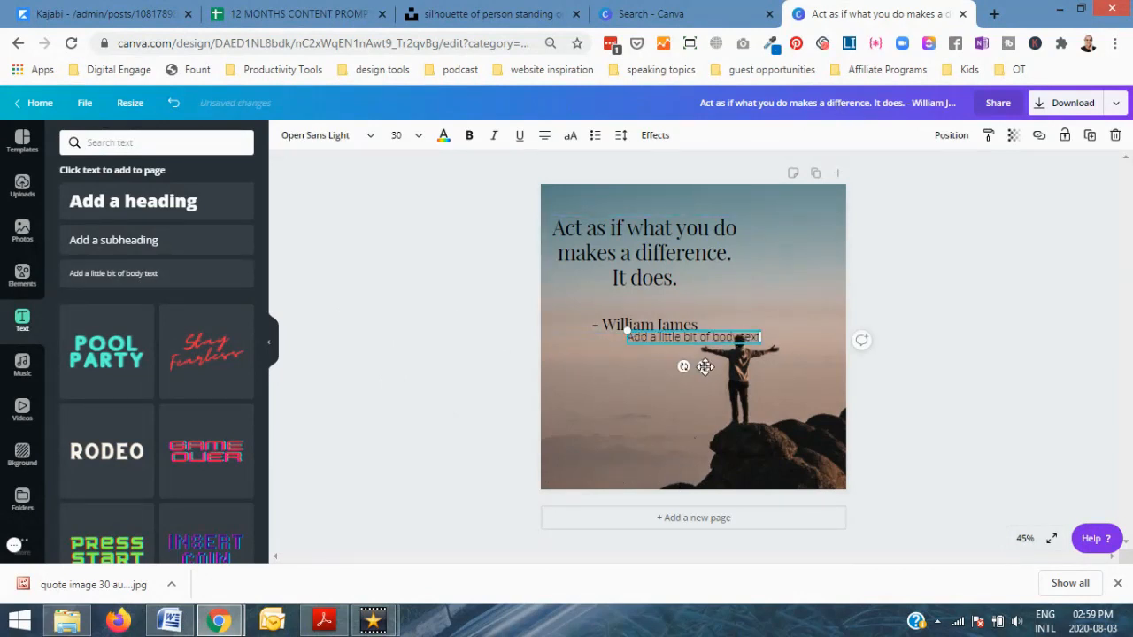
left_click_drag(704, 367, 626, 517)
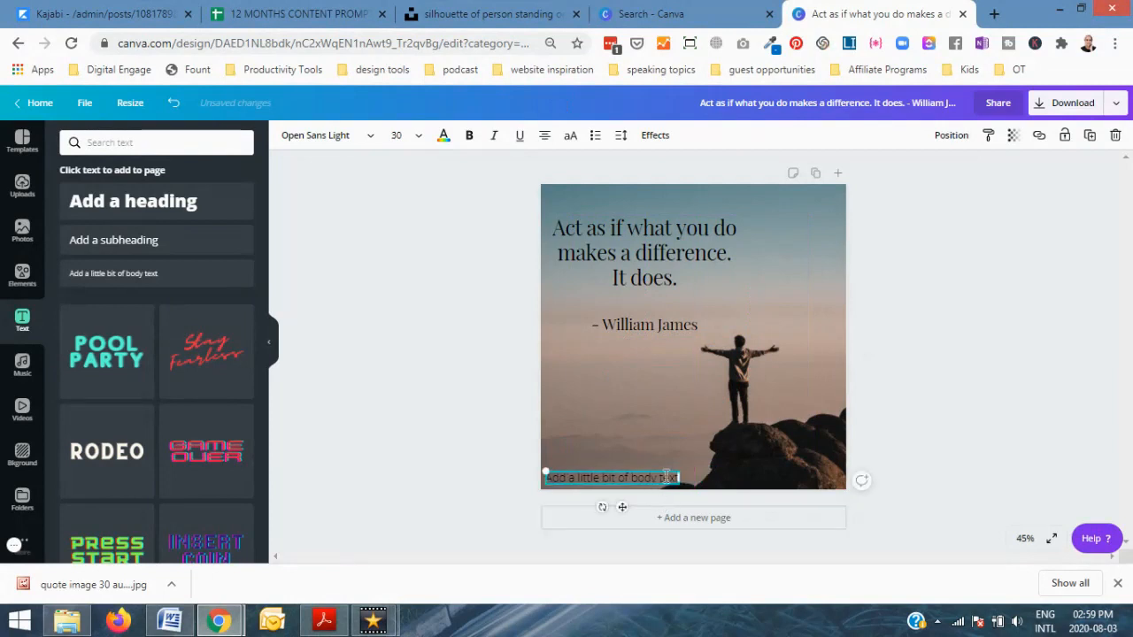
triple_click(665, 477)
type("www")
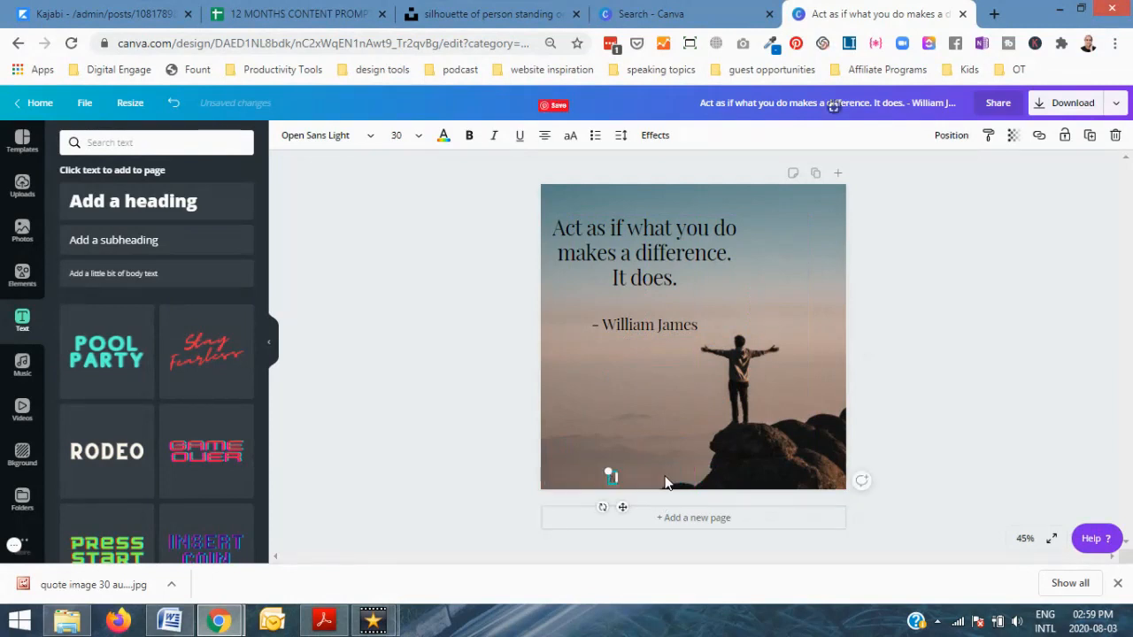
type(".privateprac")
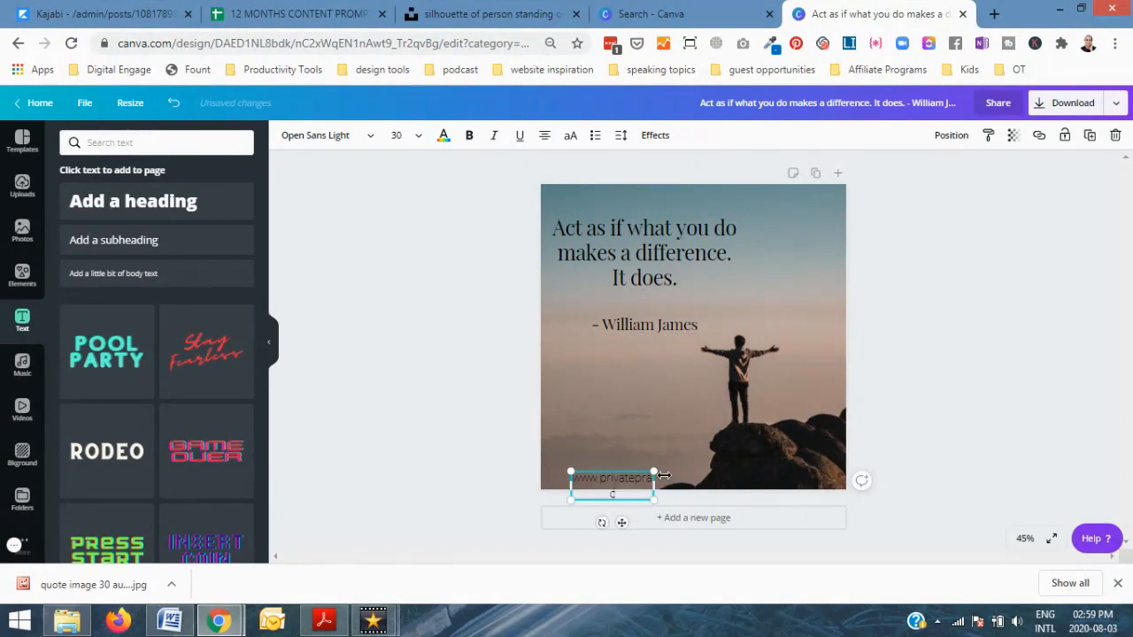
type("ticegrowthc")
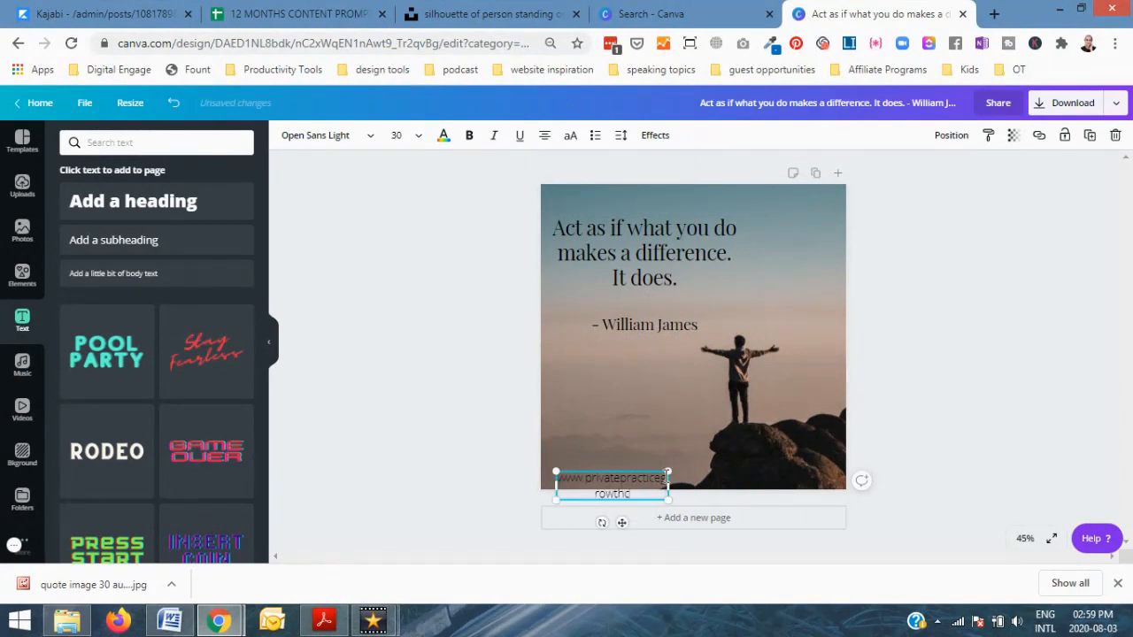
type("lub.co.za")
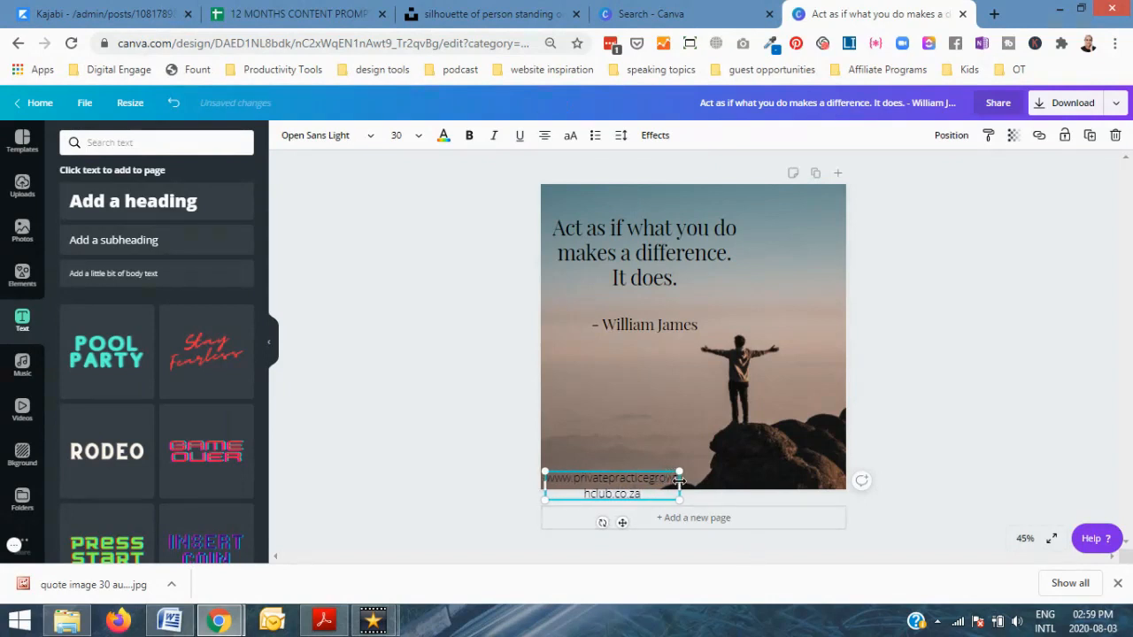
left_click_drag(679, 485, 741, 479)
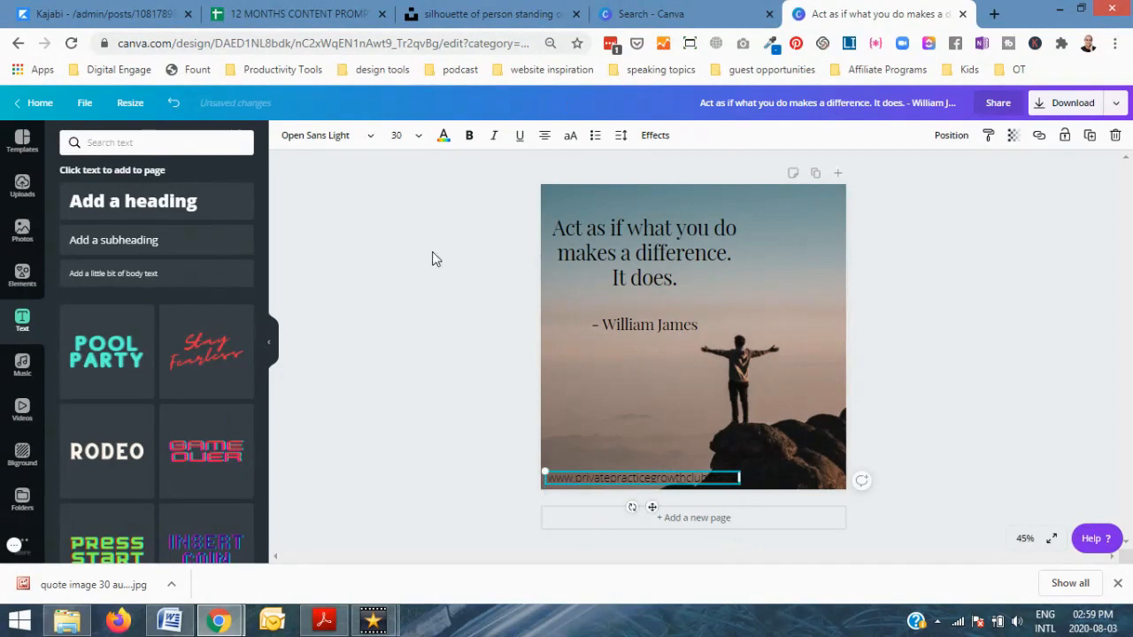
- Color the website address white and set its font size to 12
left_click(444, 138)
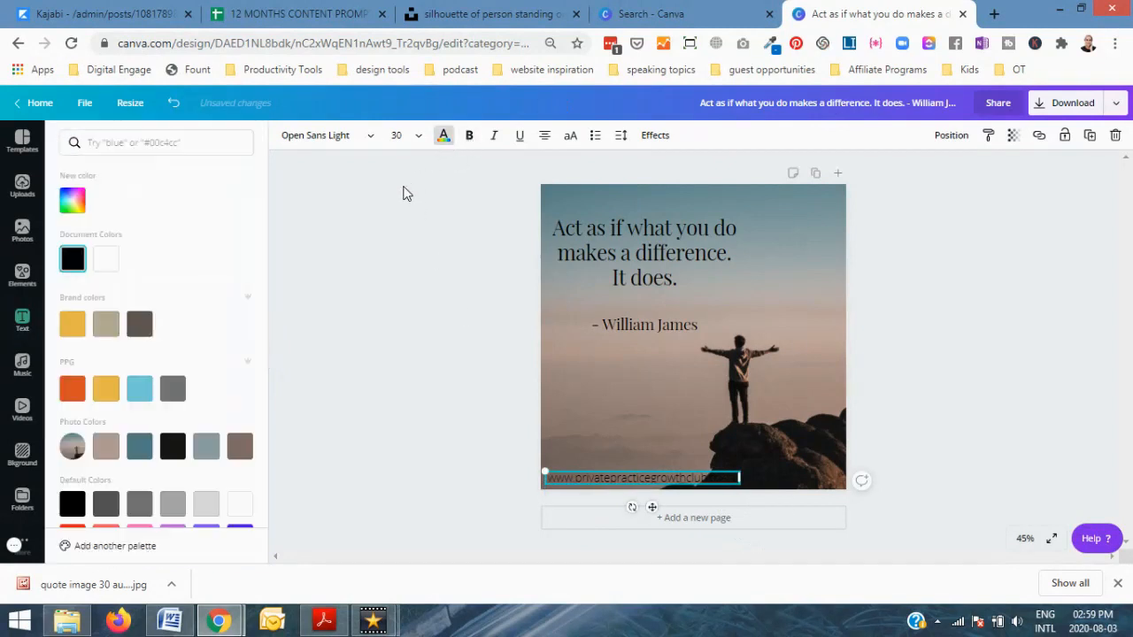
left_click(104, 258)
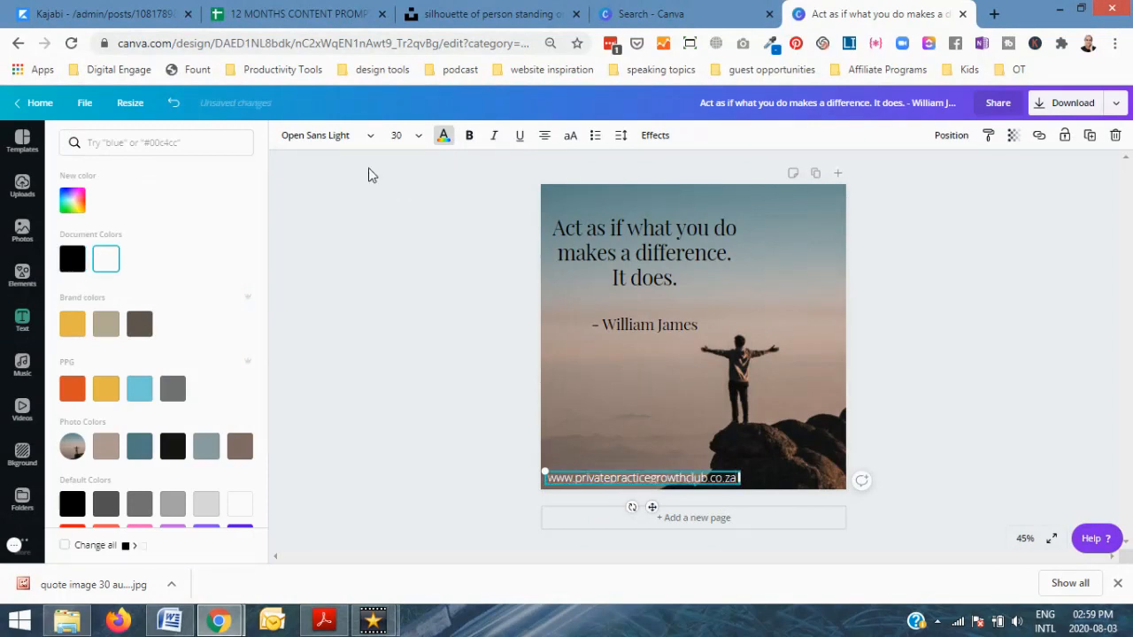
left_click(411, 136)
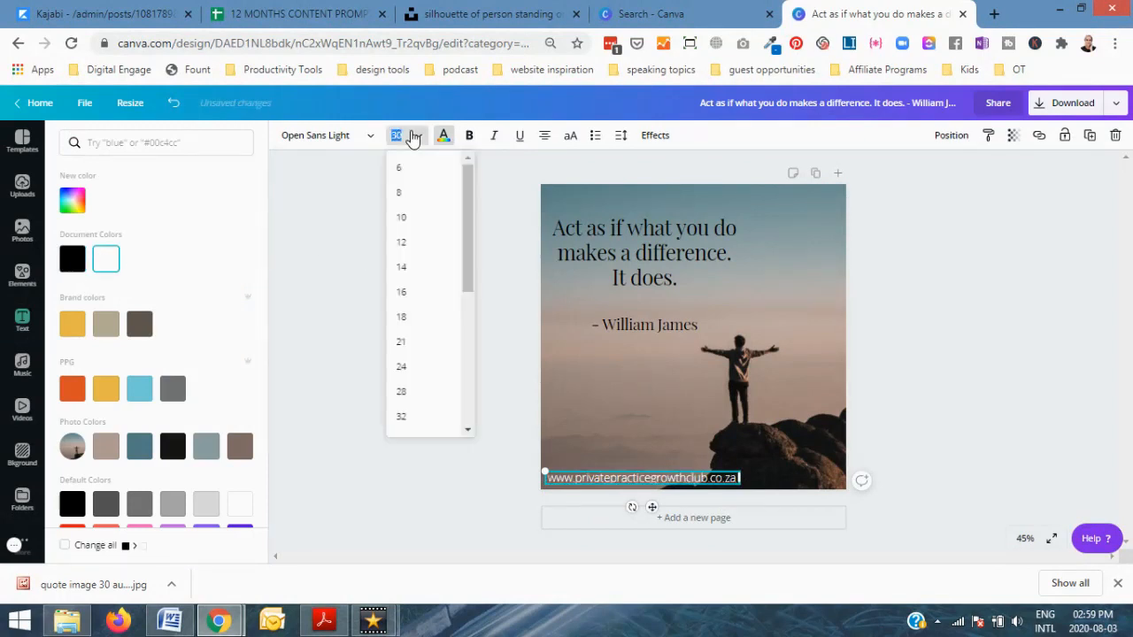
left_click(429, 242)
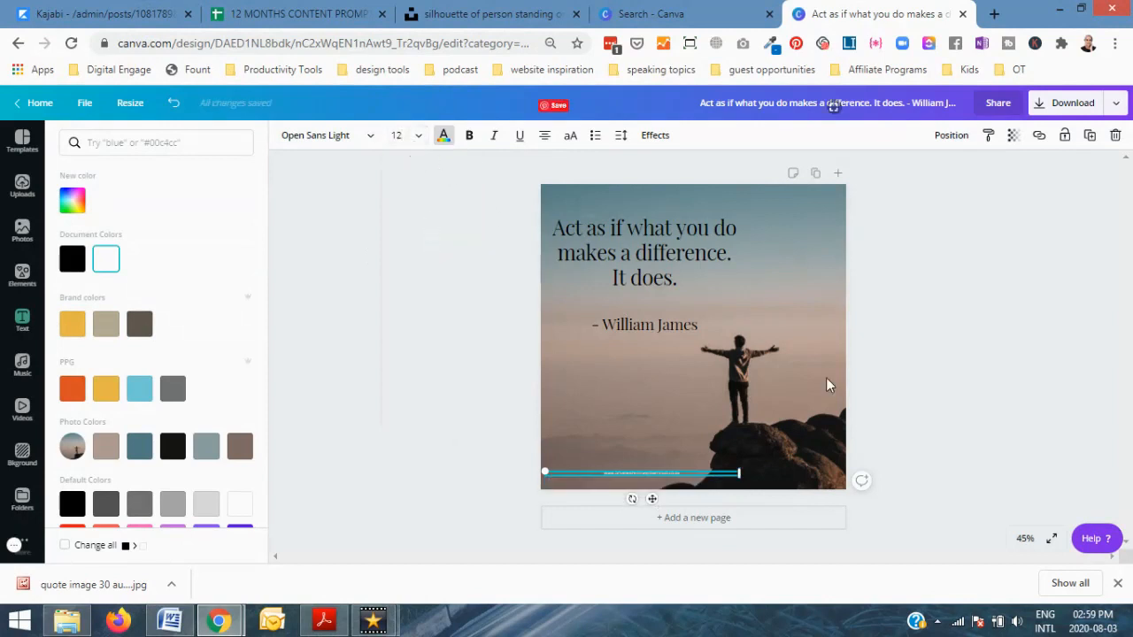
- Check the website address at 100% zoom, return to 50%, and set its font size to 16
left_click(1025, 540)
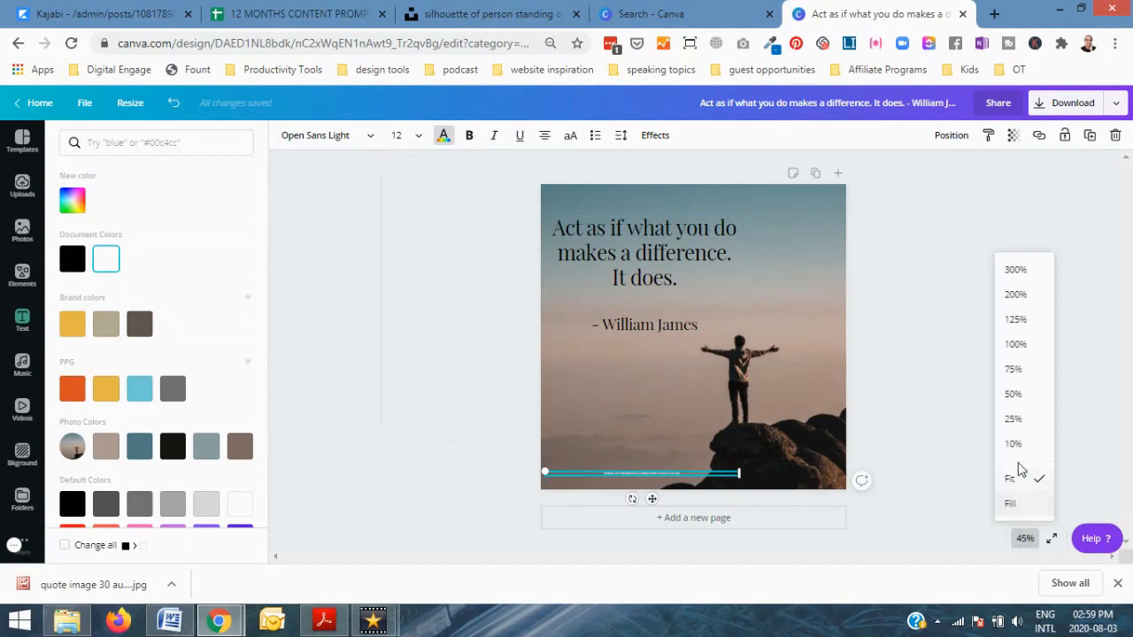
left_click(1024, 346)
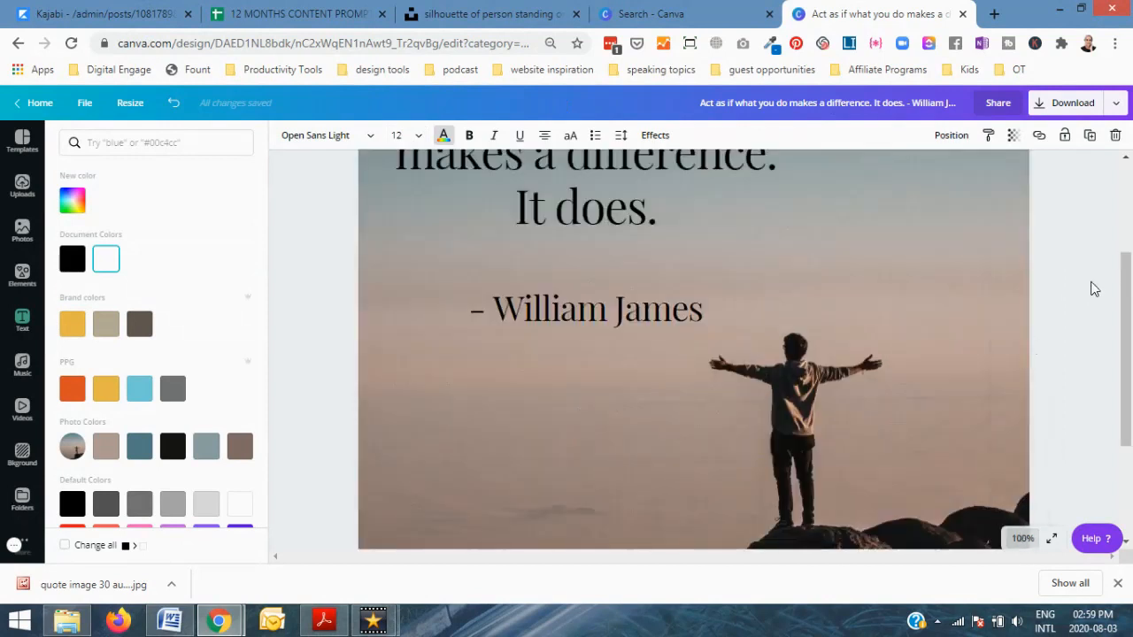
left_click_drag(1127, 310, 1131, 389)
left_click(748, 292)
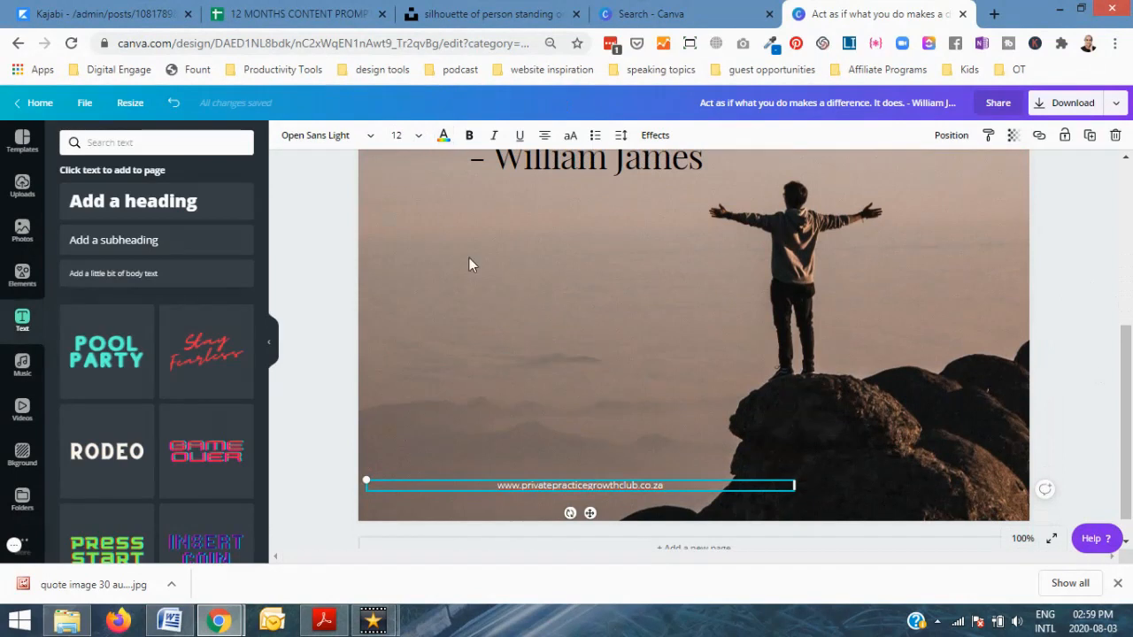
left_click(1023, 538)
left_click(1012, 393)
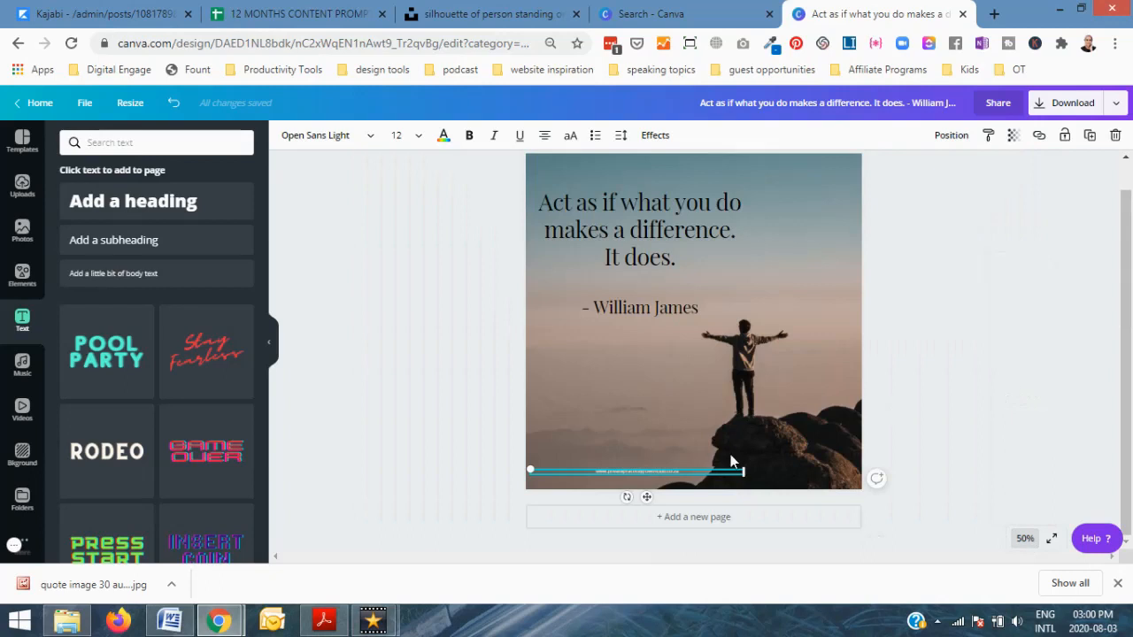
left_click(417, 140)
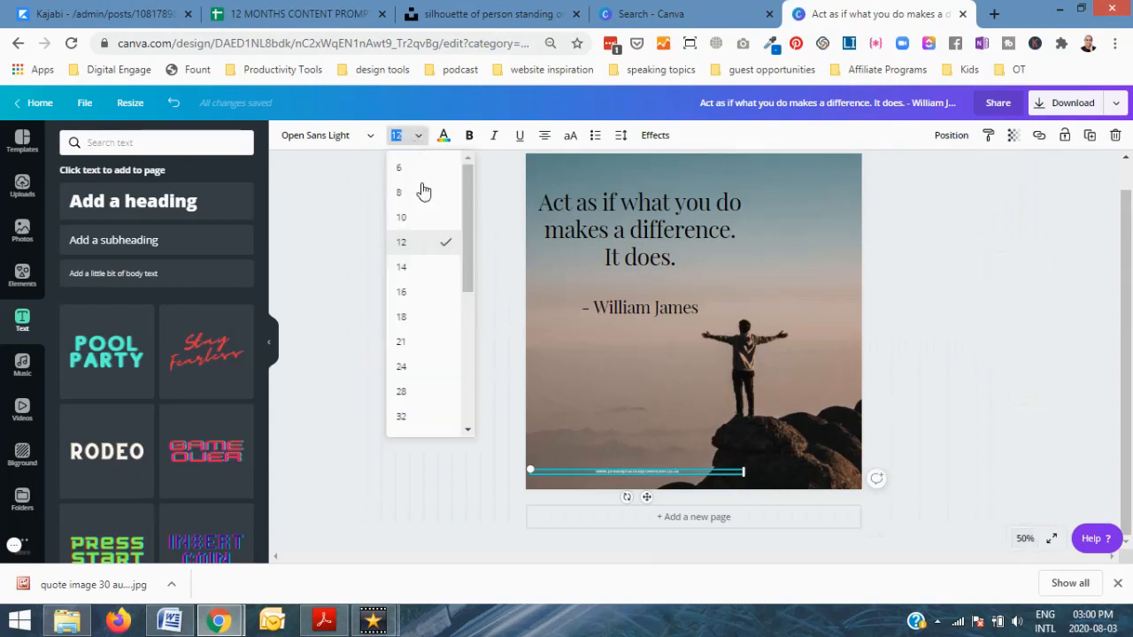
left_click(432, 300)
left_click(474, 426)
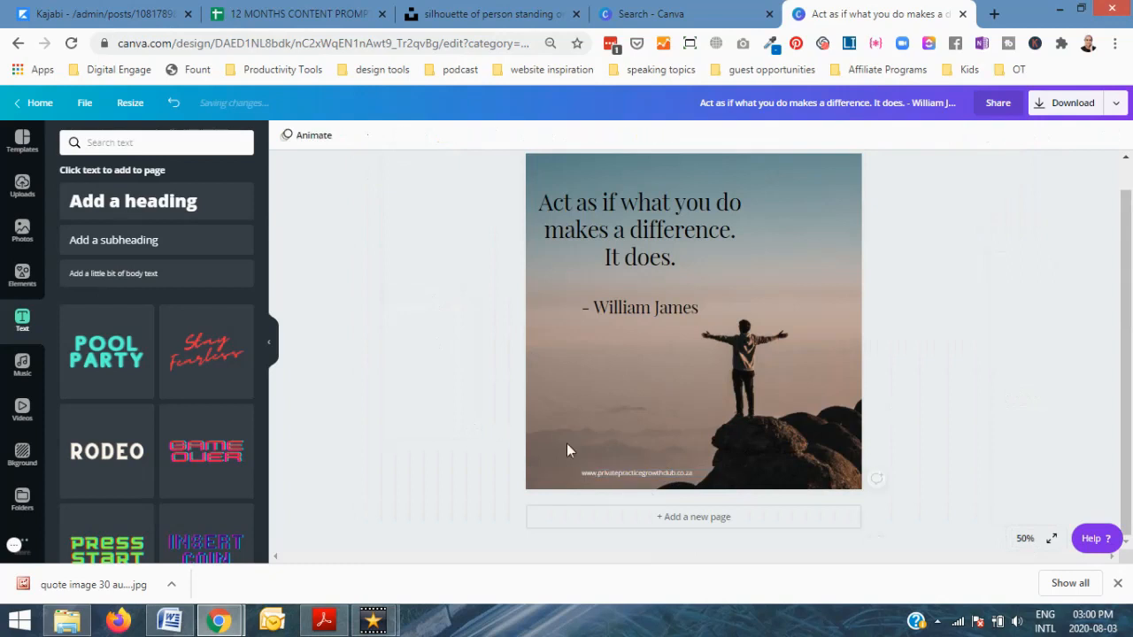
- Move the website address to the top edge of the photo, centered above the quote
left_click(628, 472)
left_click_drag(628, 472, 691, 162)
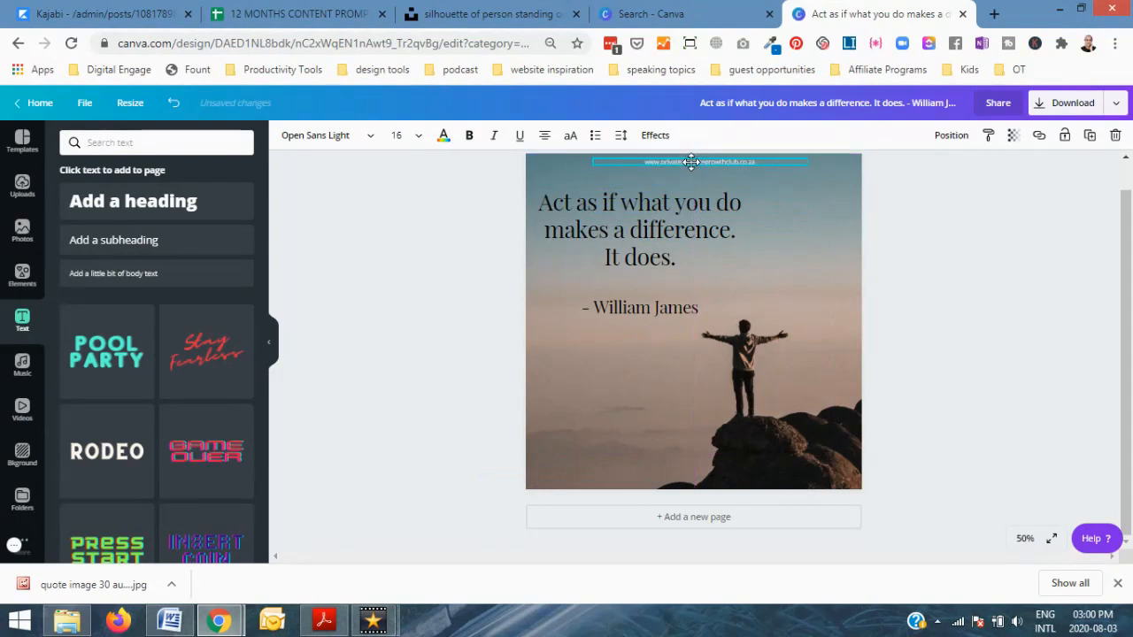
- Move the William James quote slightly lower on the photo
left_click(959, 234)
left_click_drag(691, 230, 687, 243)
left_click(951, 234)
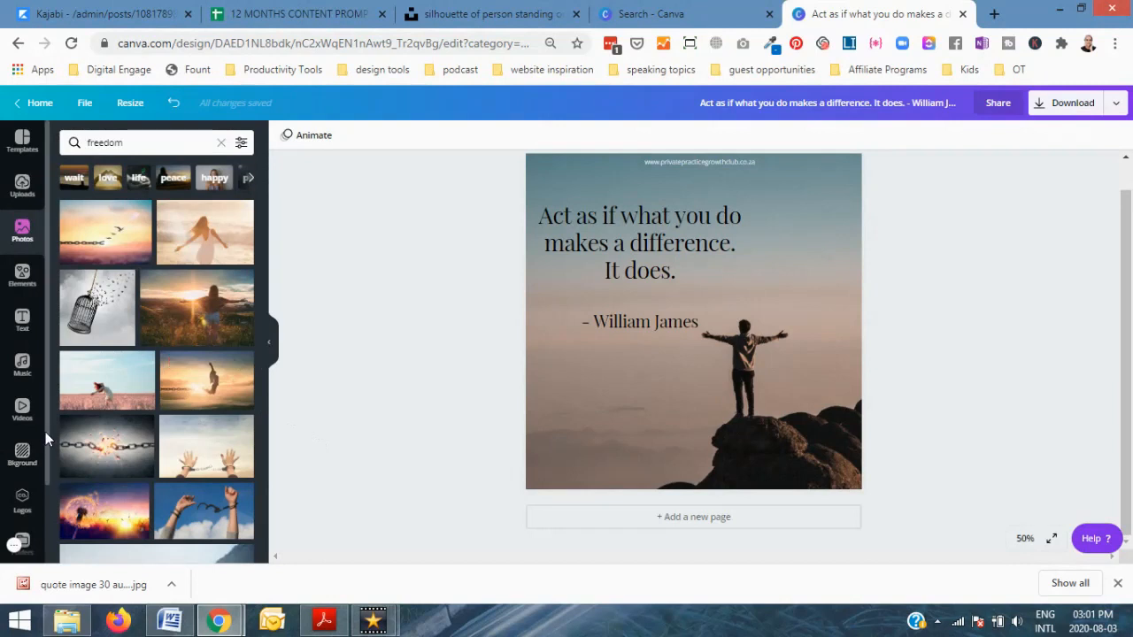
- Add the four-circle ring logo from the Logos folder and shrink it into the photo's bottom-right corner
scroll(35, 442, "down", 2)
left_click(26, 493)
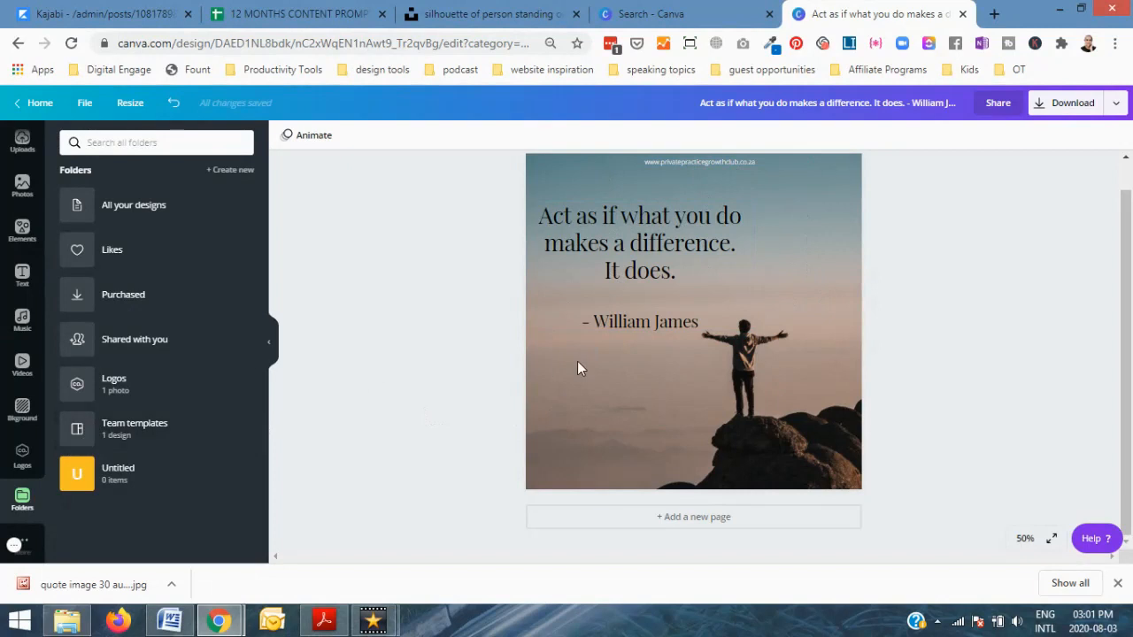
left_click(80, 390)
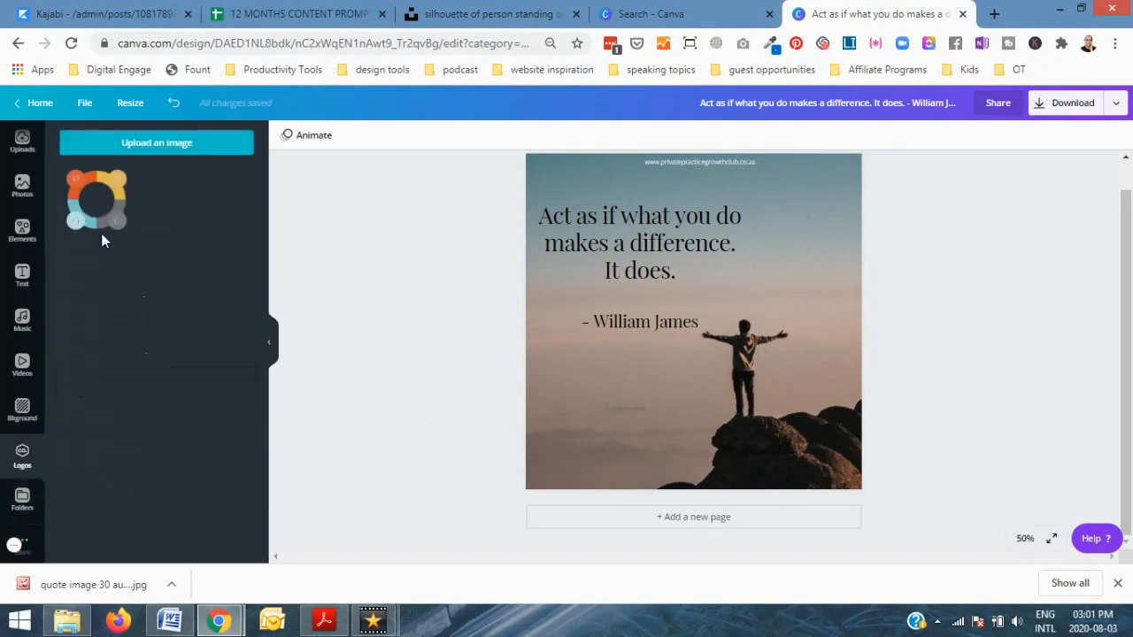
left_click(106, 190)
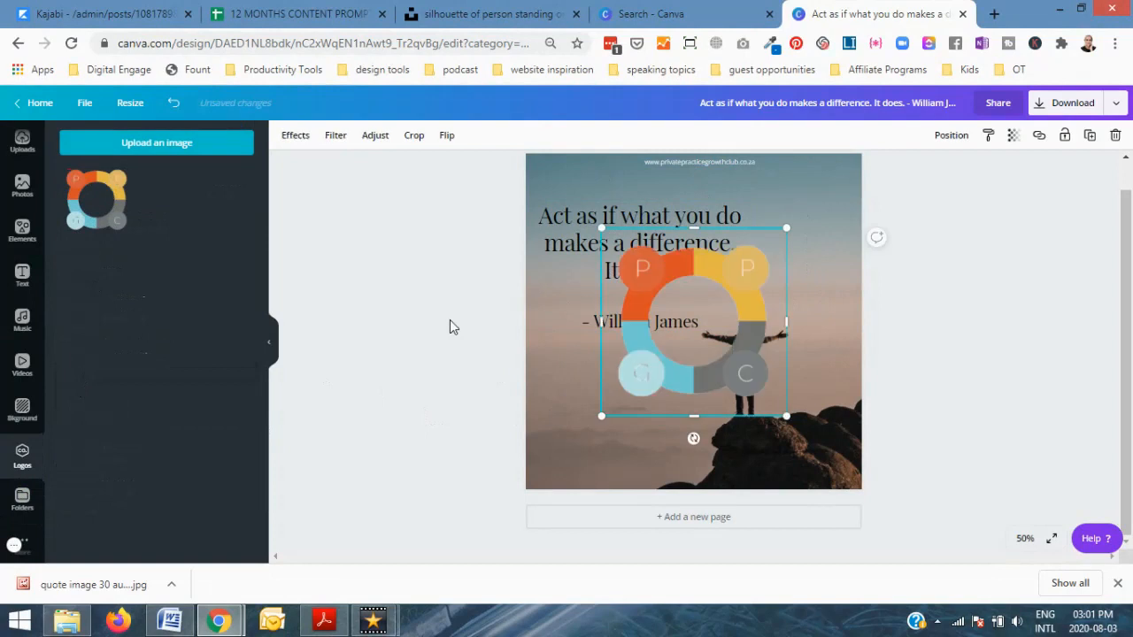
left_click_drag(706, 306, 857, 514)
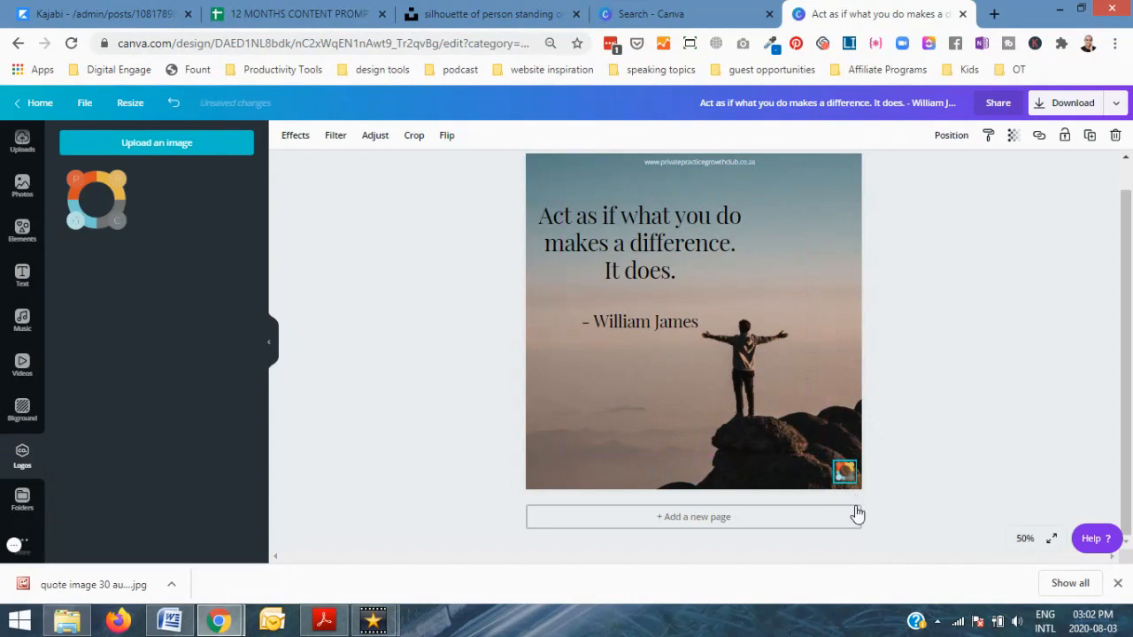
left_click(920, 334)
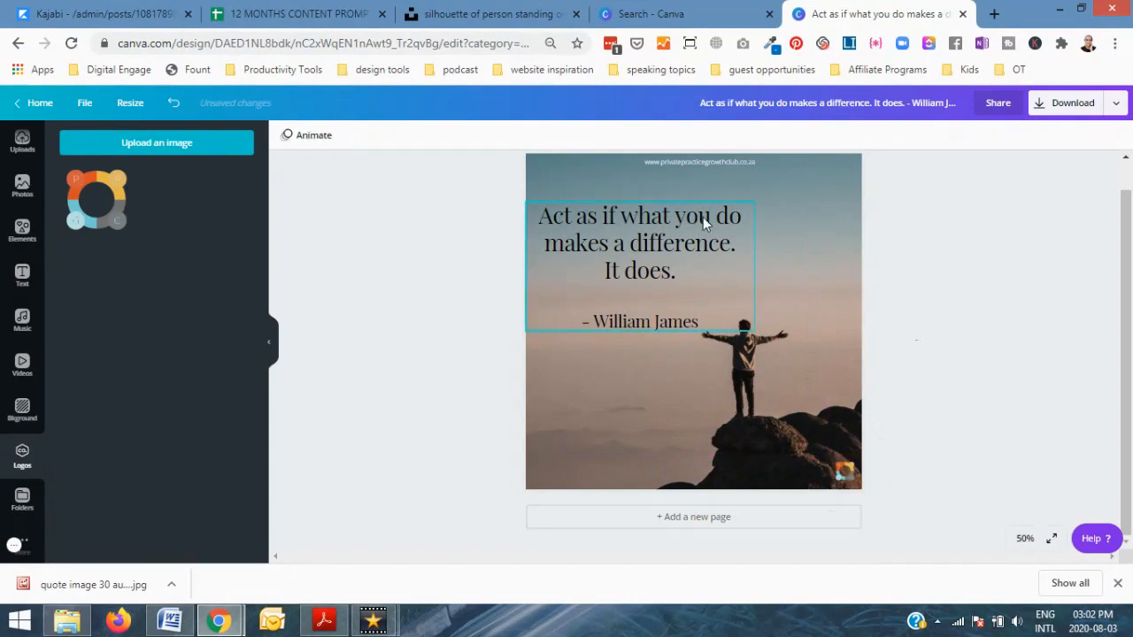
- Move the website address to the photo's bottom-left corner and nudge the logo slightly lower in the opposite corner
left_click_drag(723, 163, 708, 485)
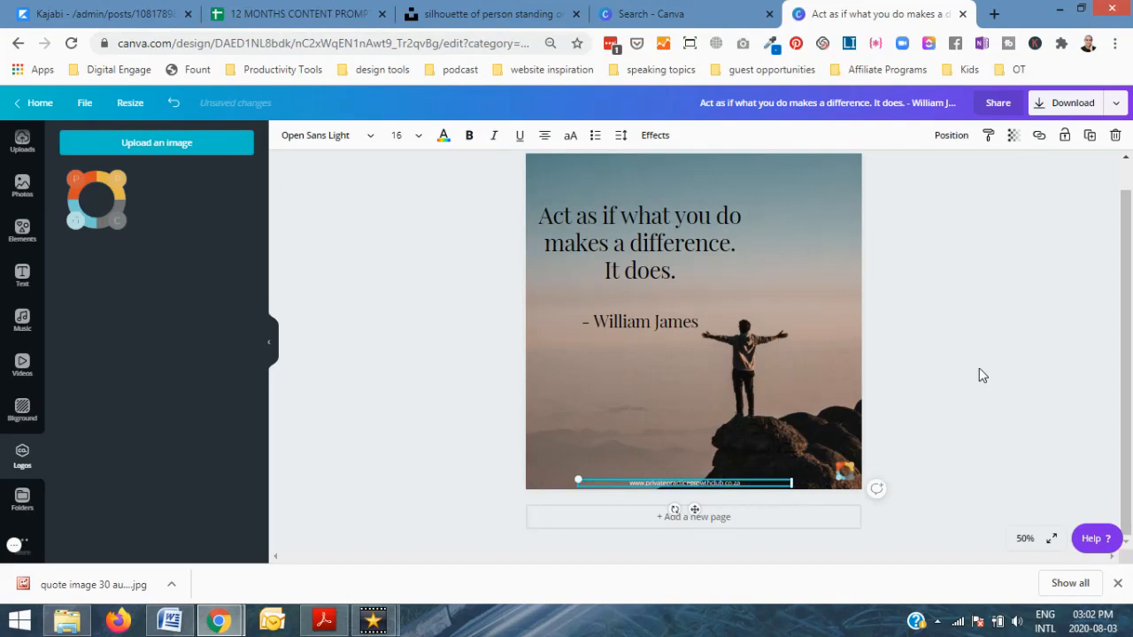
left_click_drag(740, 464, 752, 486)
left_click(948, 344)
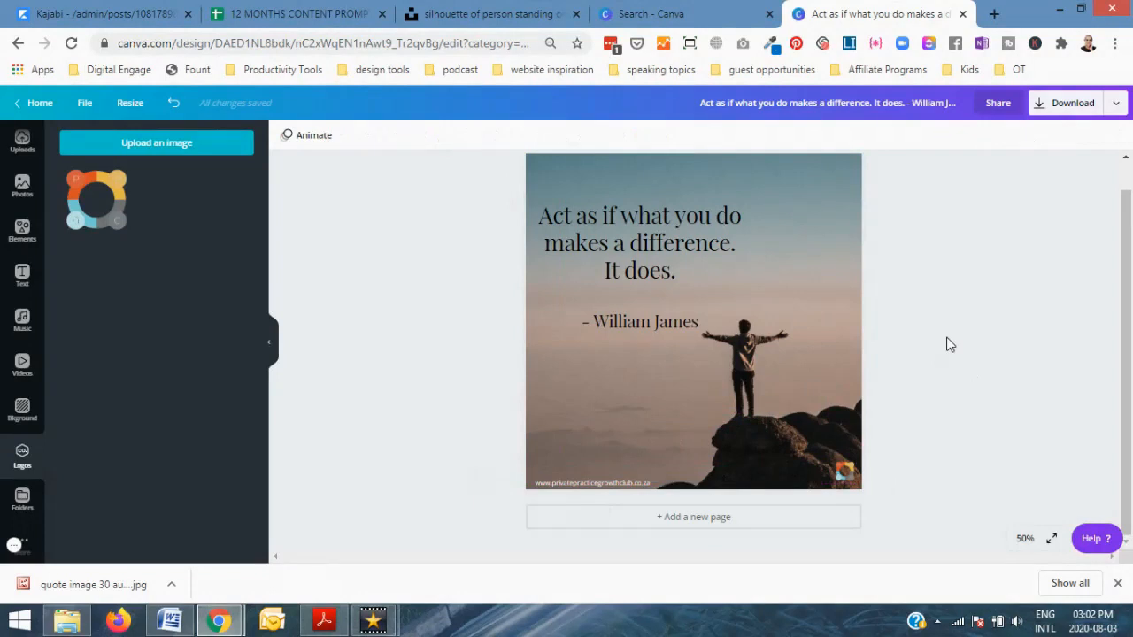
left_click_drag(844, 471, 845, 472)
left_click(947, 355)
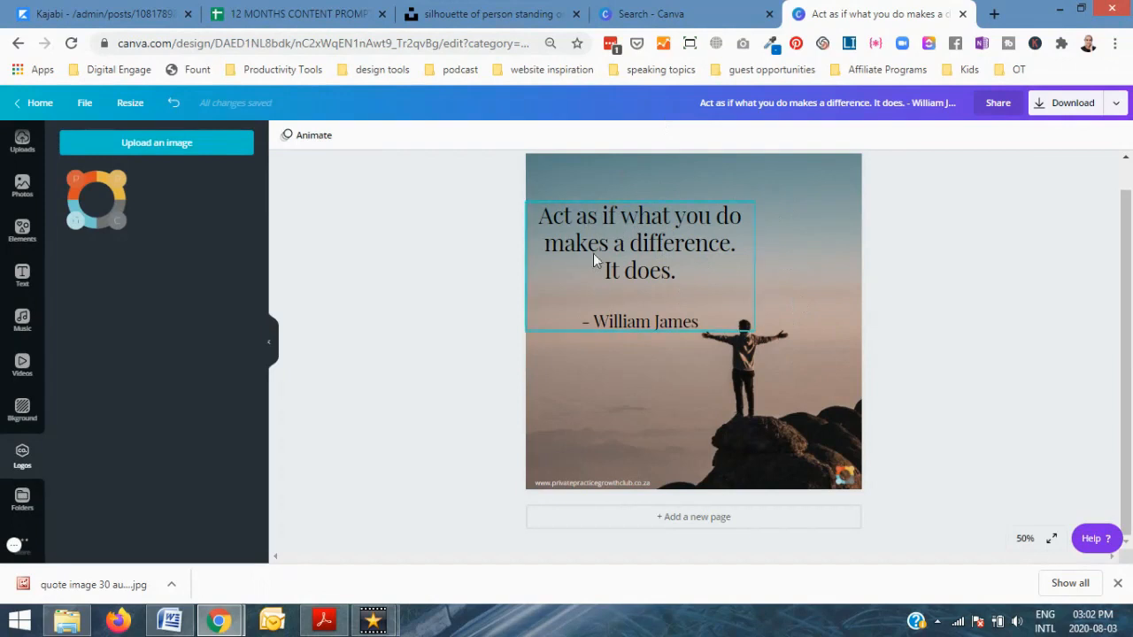
- Delete the man-on-rock background photo from the page
left_click(794, 289)
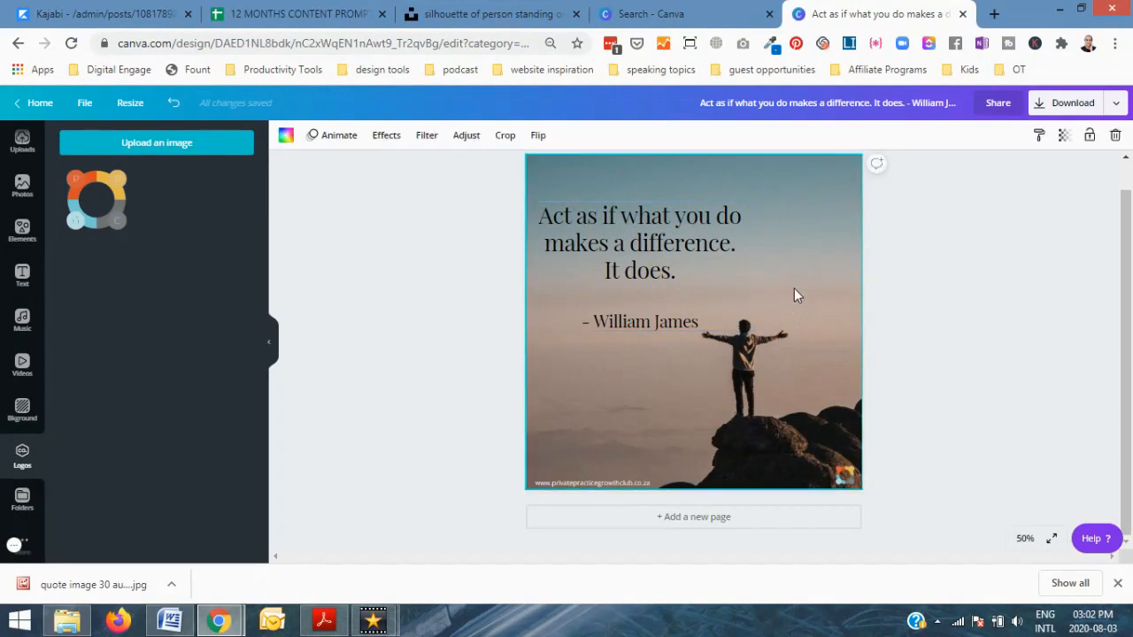
key("Delete")
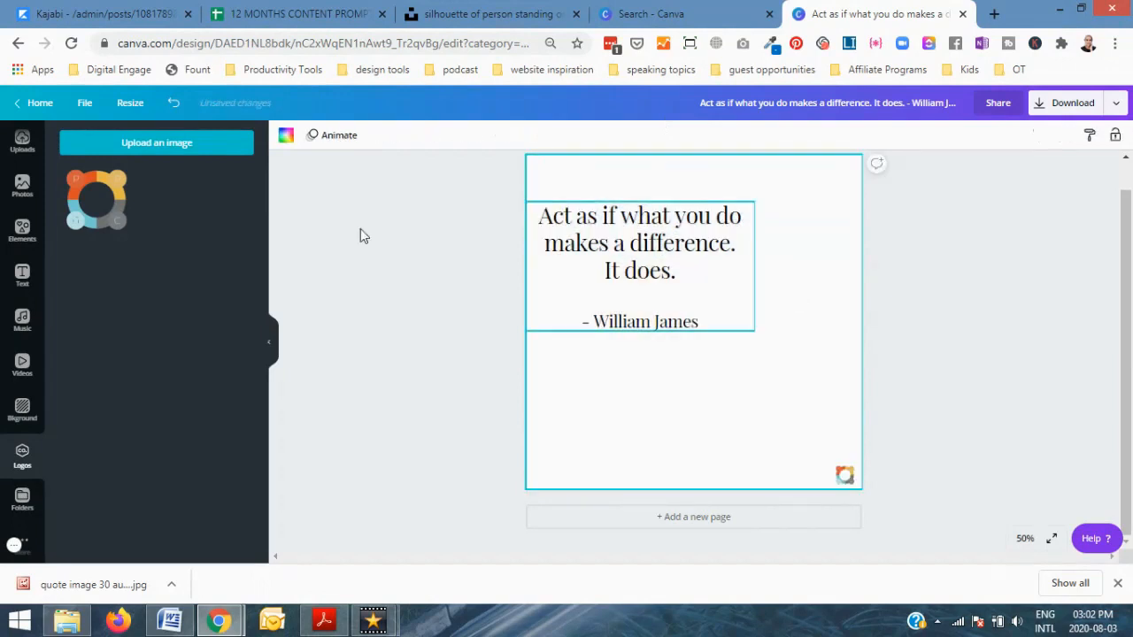
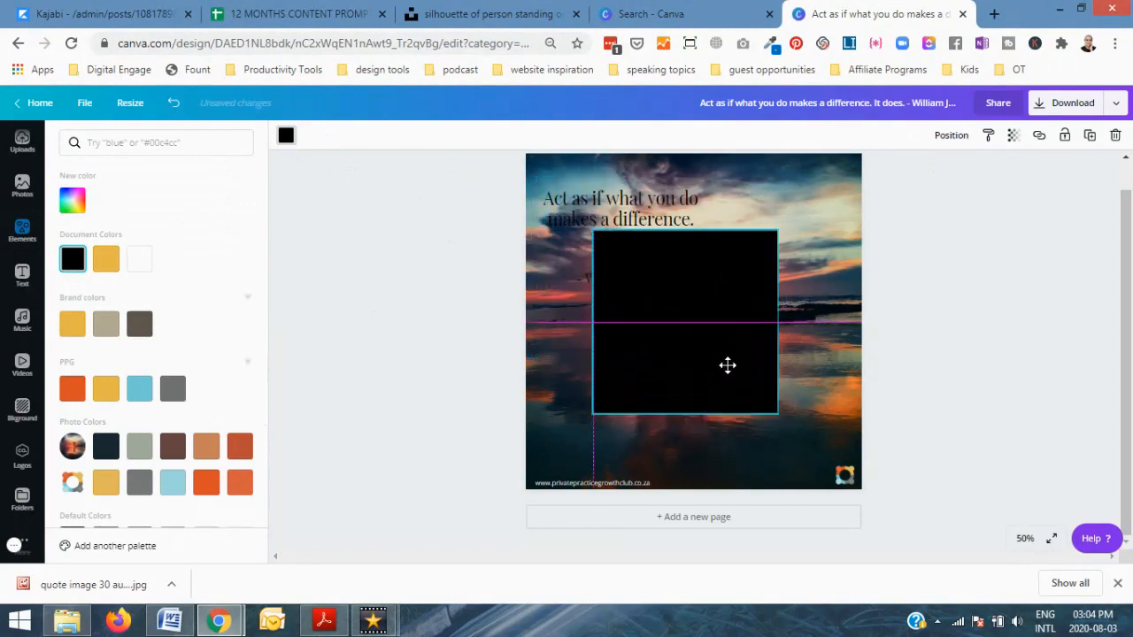
- Color the quote text white and move the black square behind it
left_click(593, 211)
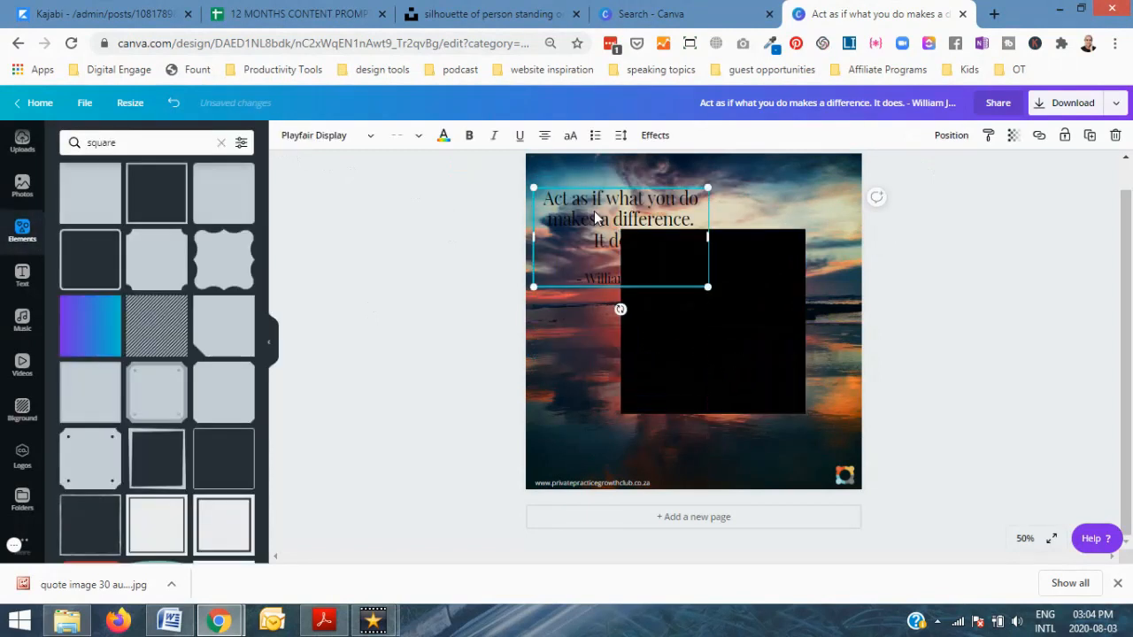
left_click(445, 137)
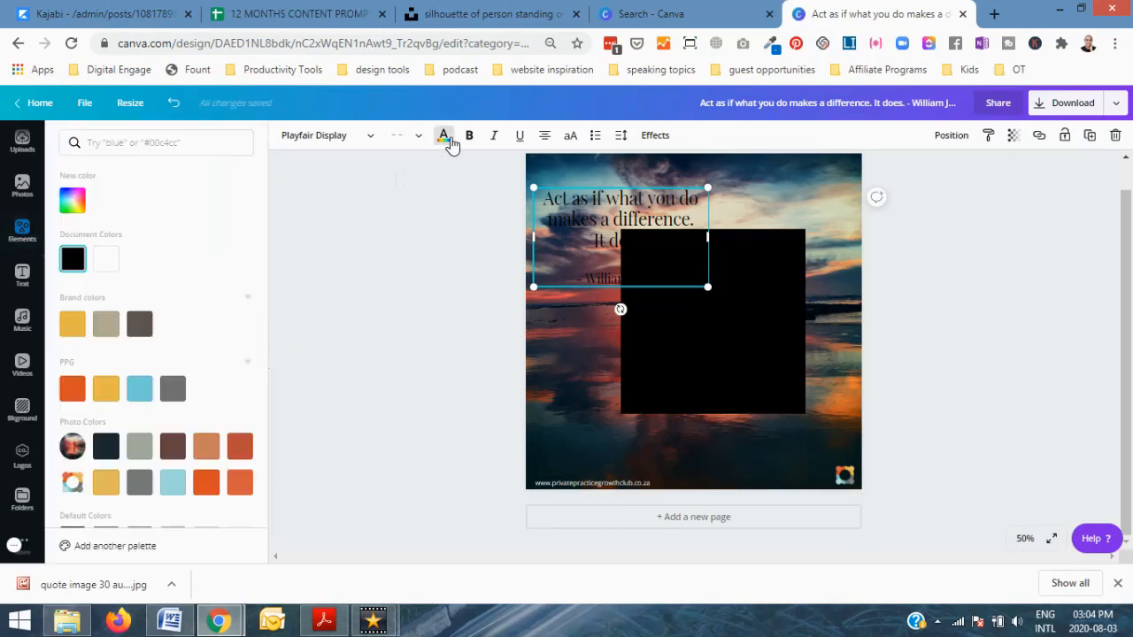
left_click(104, 261)
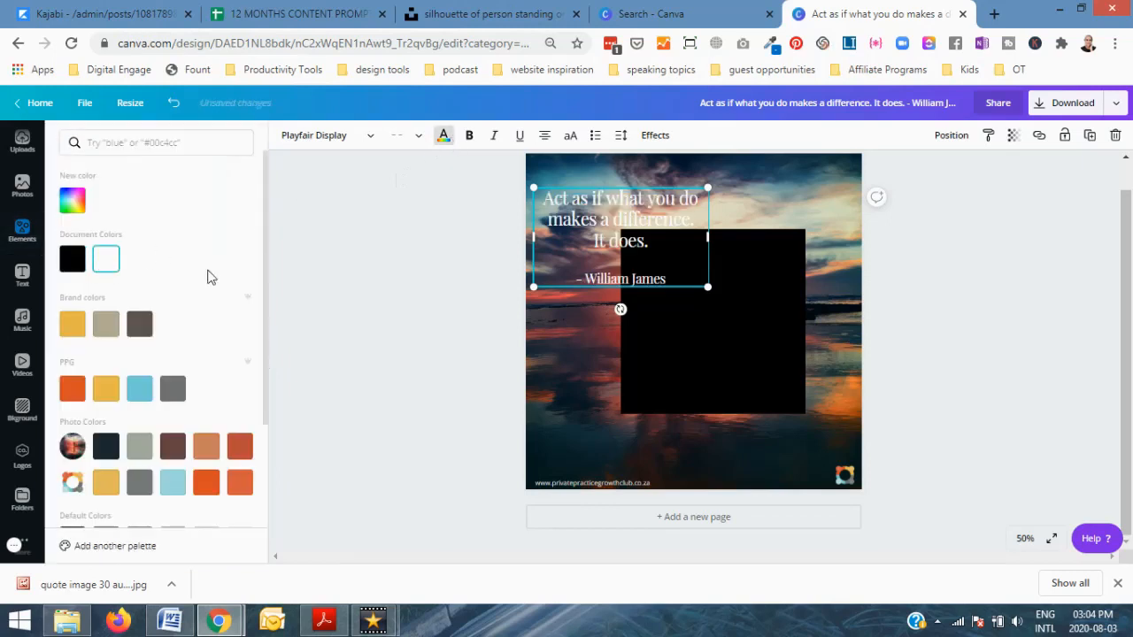
left_click_drag(696, 335, 609, 267)
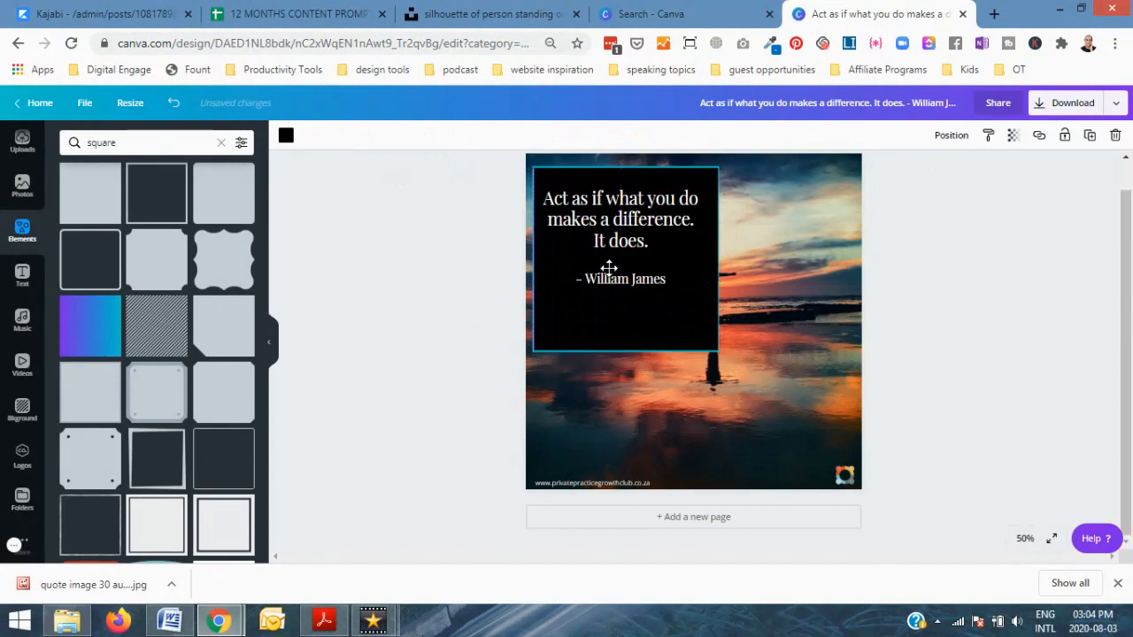
- Bring the black square forward over the quote text and send it backward again behind the text
left_click(956, 138)
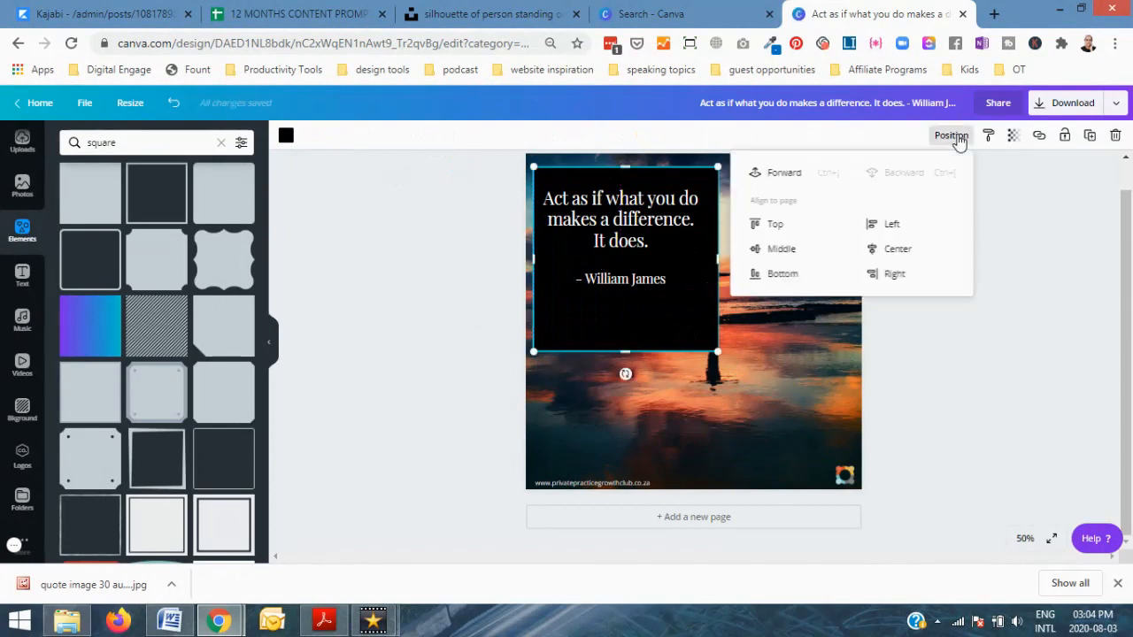
left_click(789, 179)
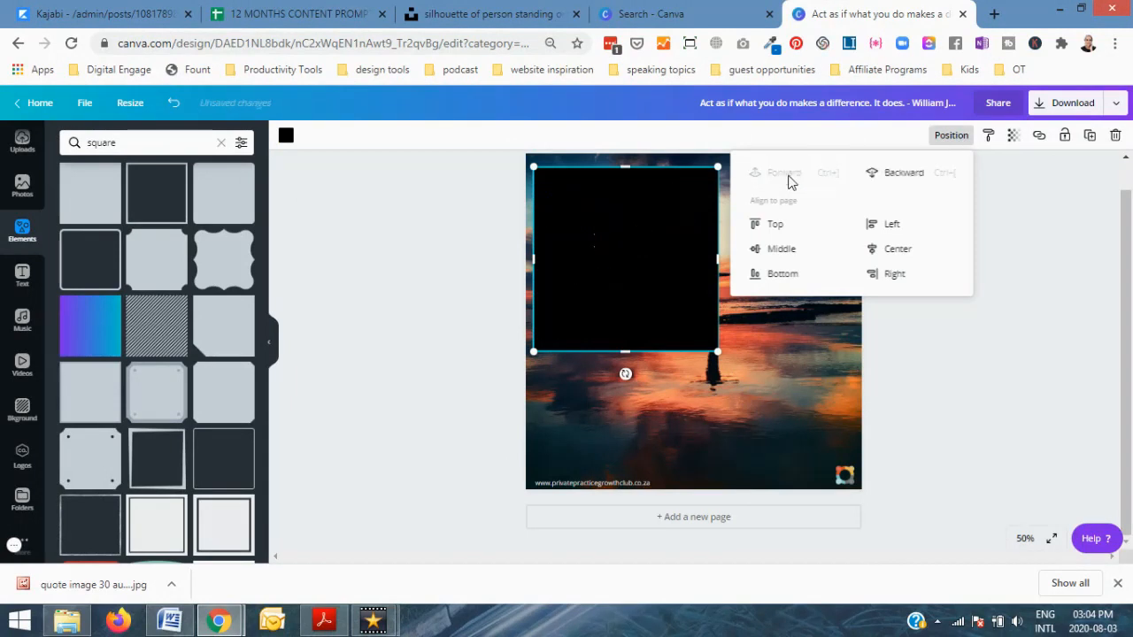
left_click(905, 175)
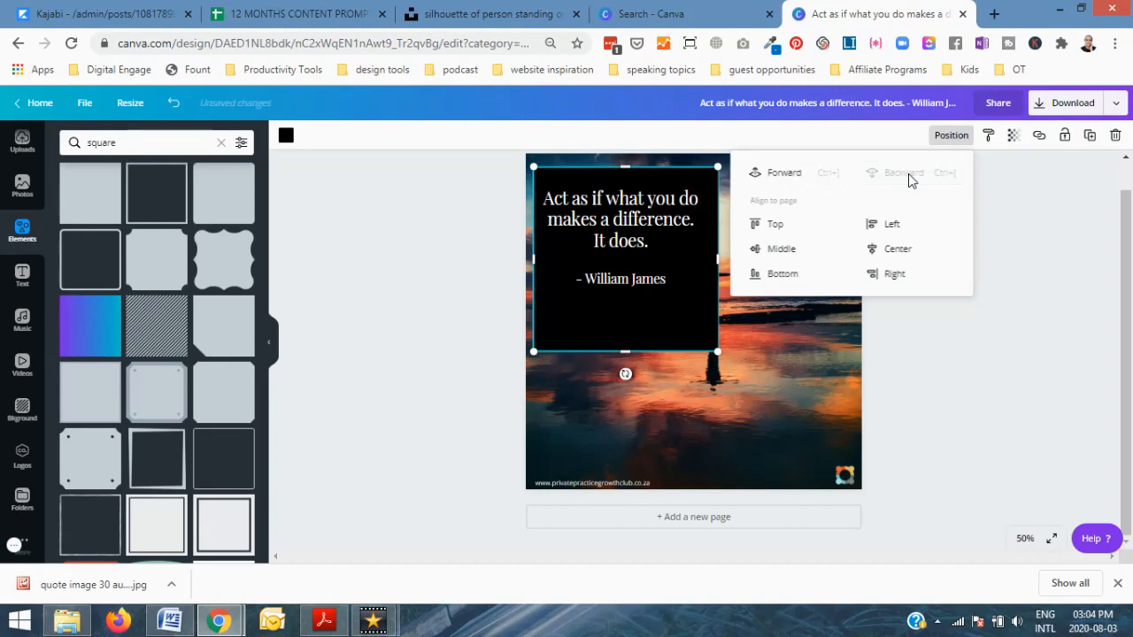
left_click(1039, 306)
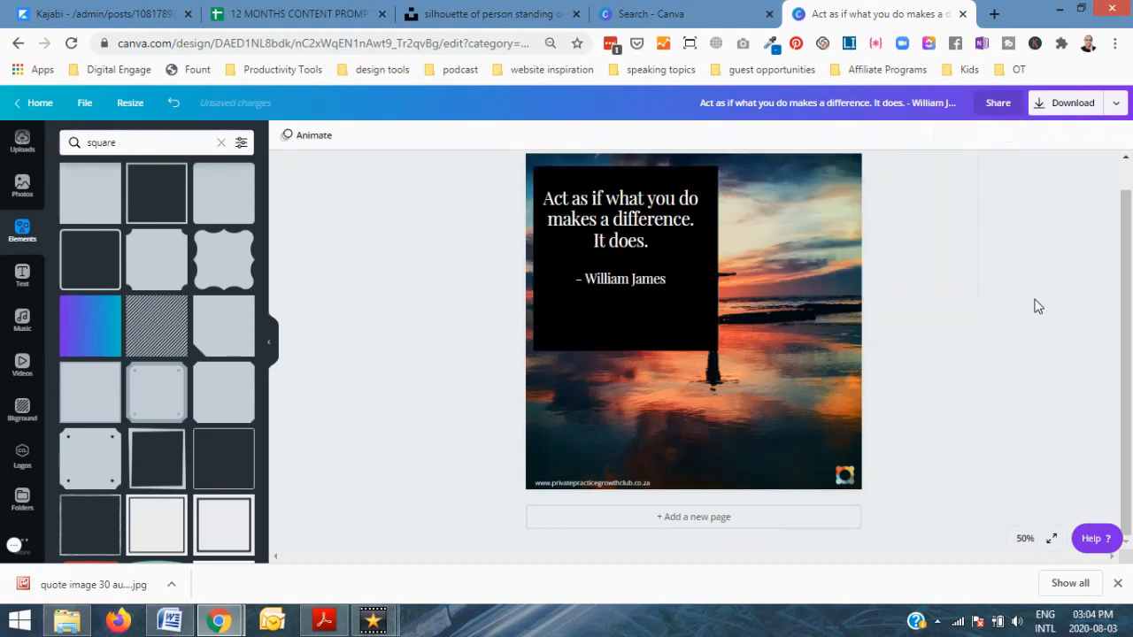
- Reduce the black square's height and width so it closely frames the quote and author
left_click(693, 328)
left_click_drag(624, 352, 622, 302)
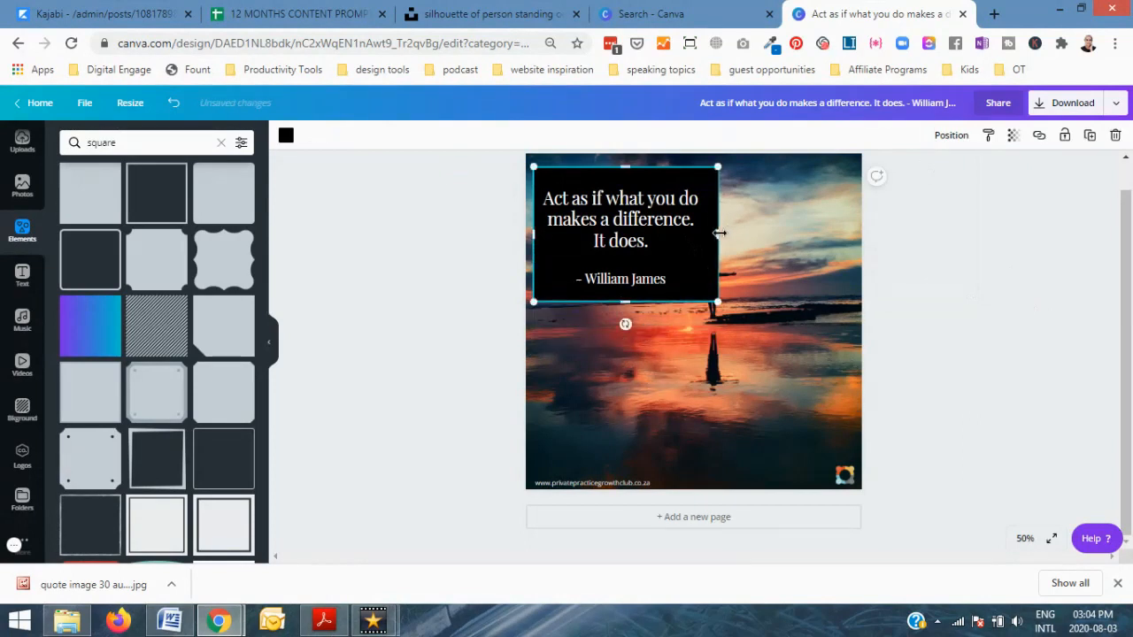
left_click_drag(719, 233, 710, 232)
left_click(681, 354)
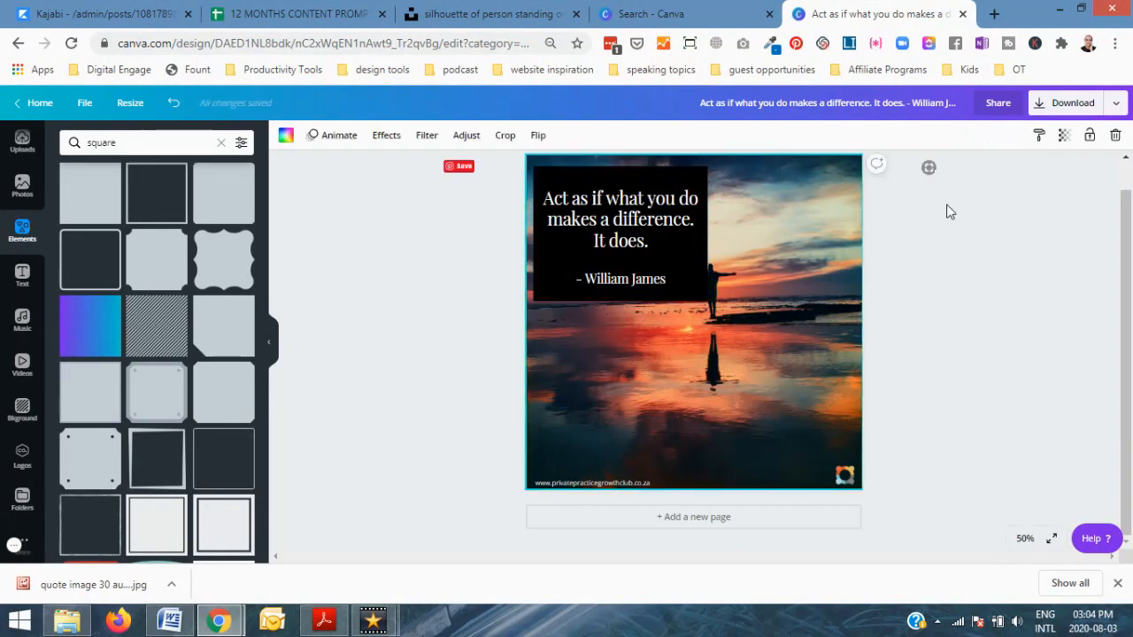
- Make the black rectangle behind the quote semi-transparent so the sunset photo shows through
left_click(695, 298)
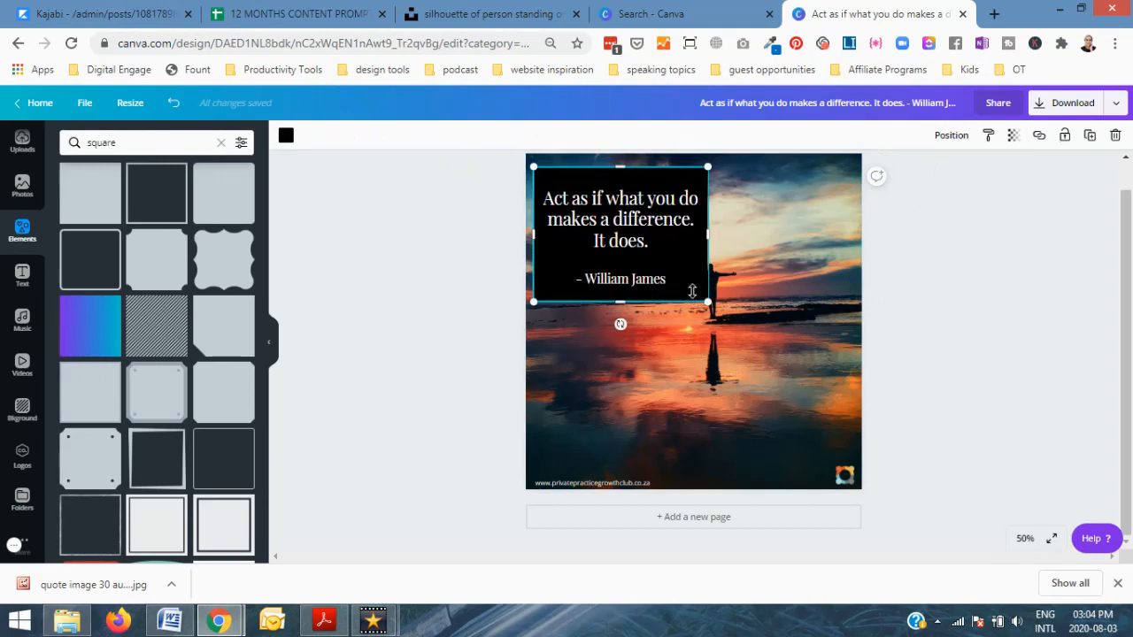
left_click(1014, 138)
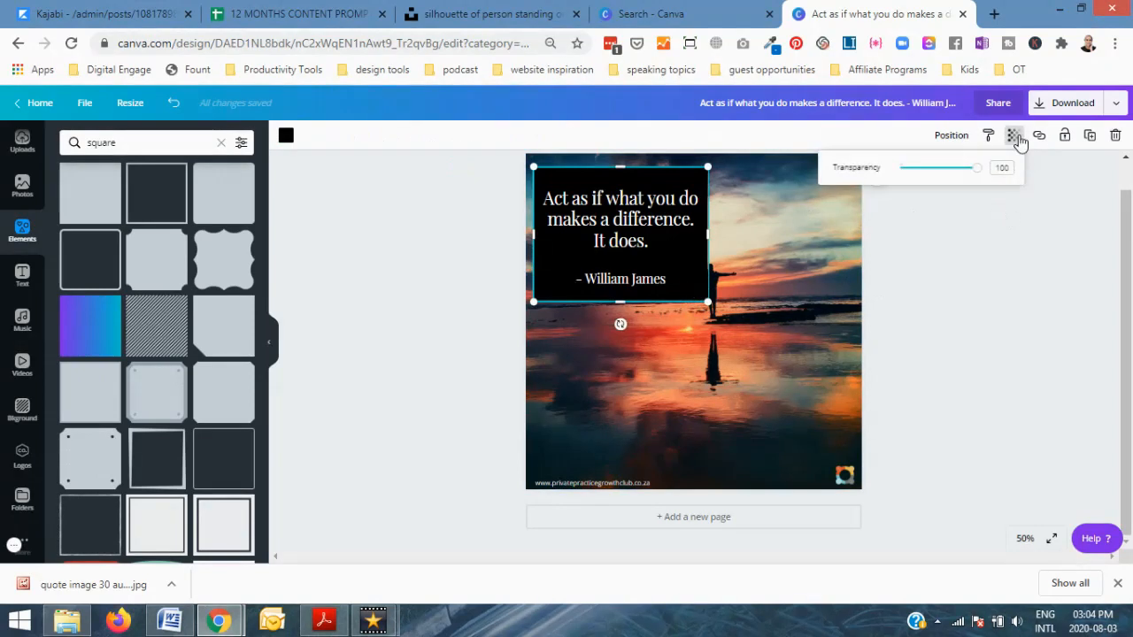
left_click_drag(977, 170, 946, 185)
left_click(945, 294)
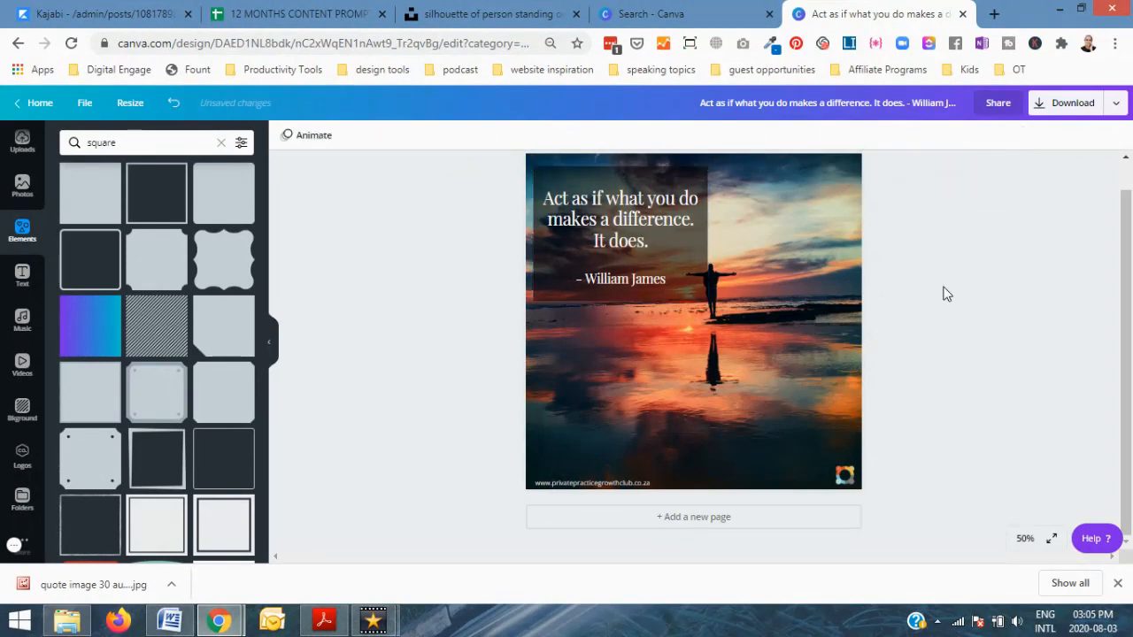
- Shift the sunset background photo to the right within its frame so the silhouetted figure clears the quote rectangle
left_click(760, 306)
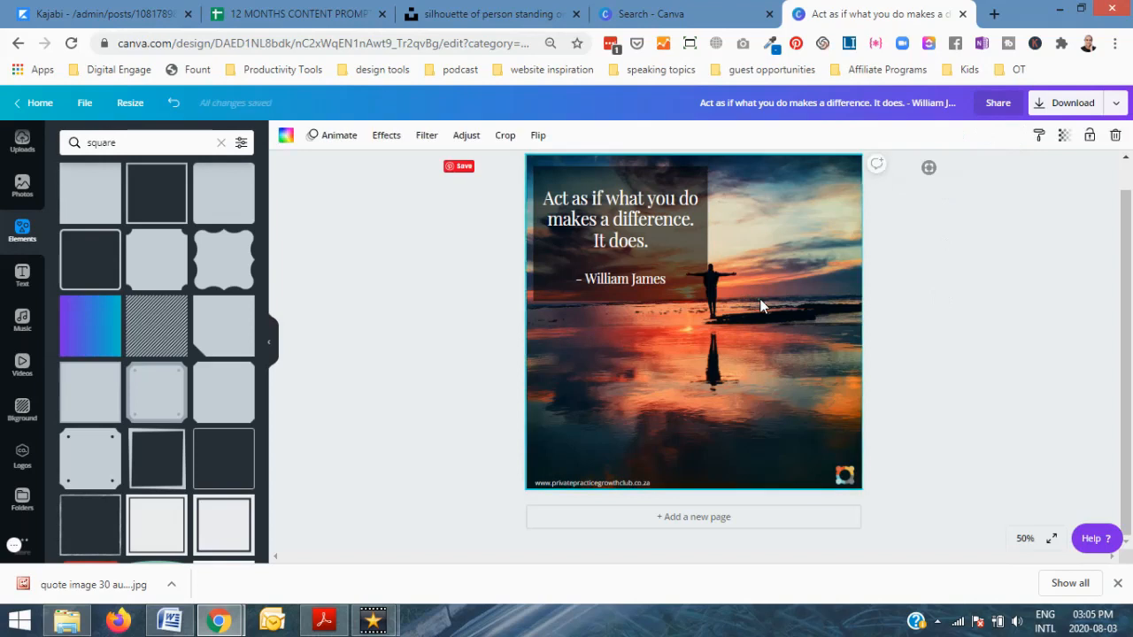
left_click(765, 348)
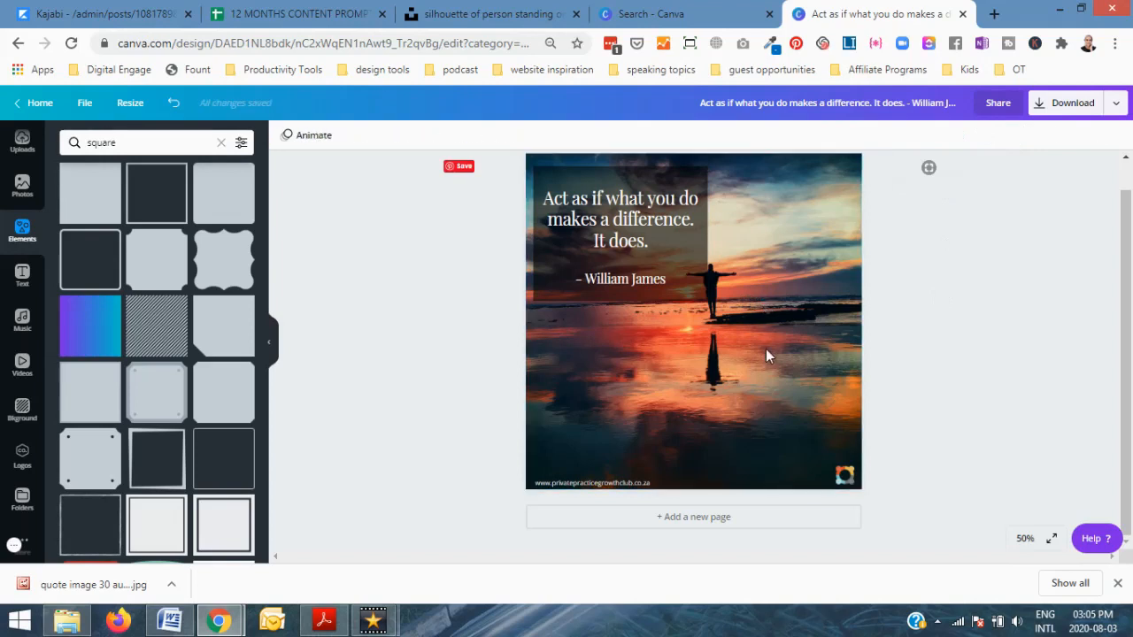
double_click(754, 401)
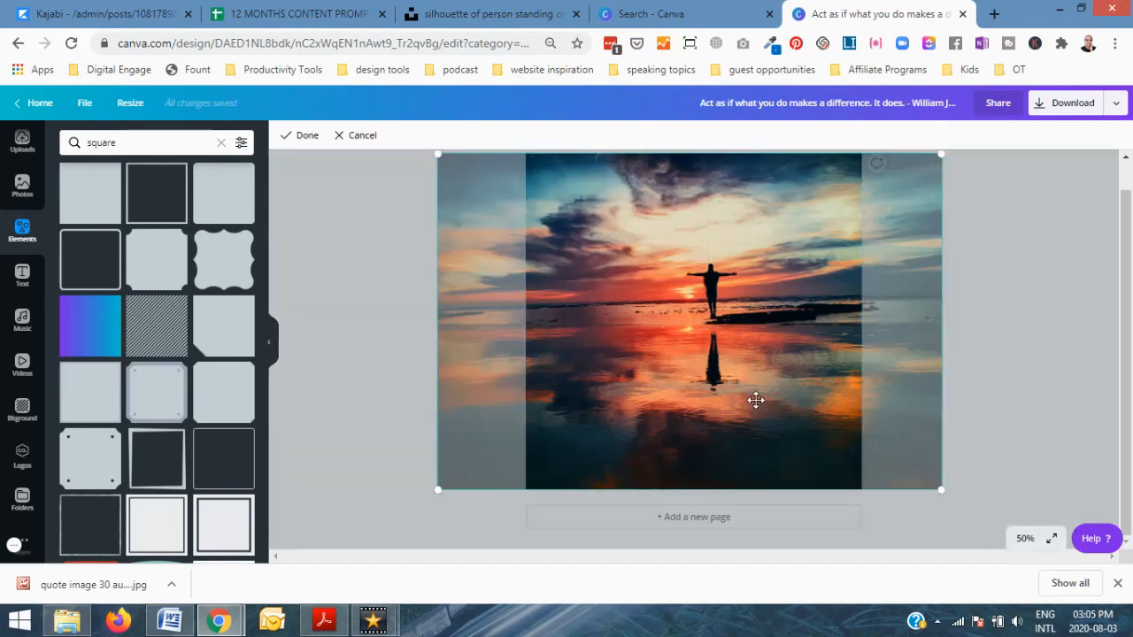
left_click_drag(762, 399, 796, 395)
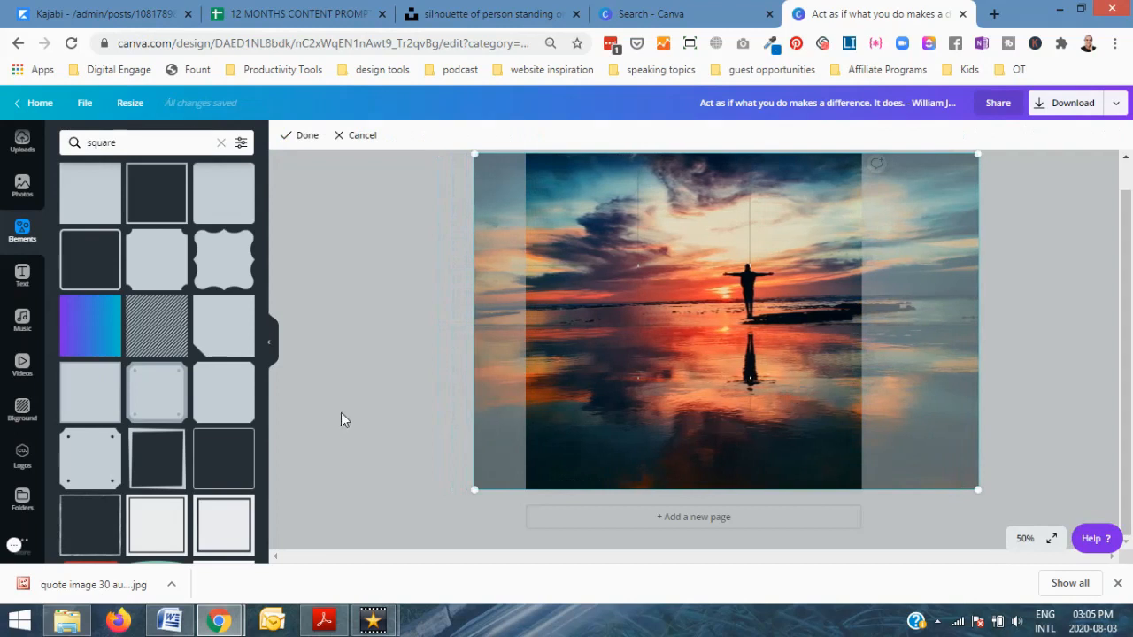
left_click(390, 384)
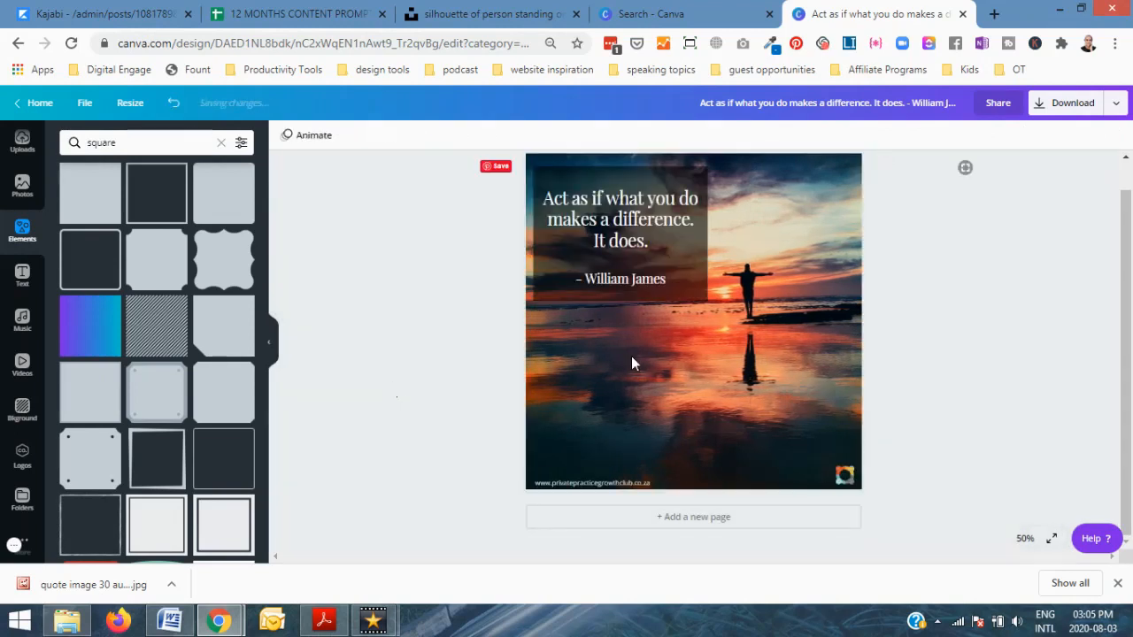
double_click(650, 370)
left_click_drag(655, 364, 688, 367)
left_click(361, 322)
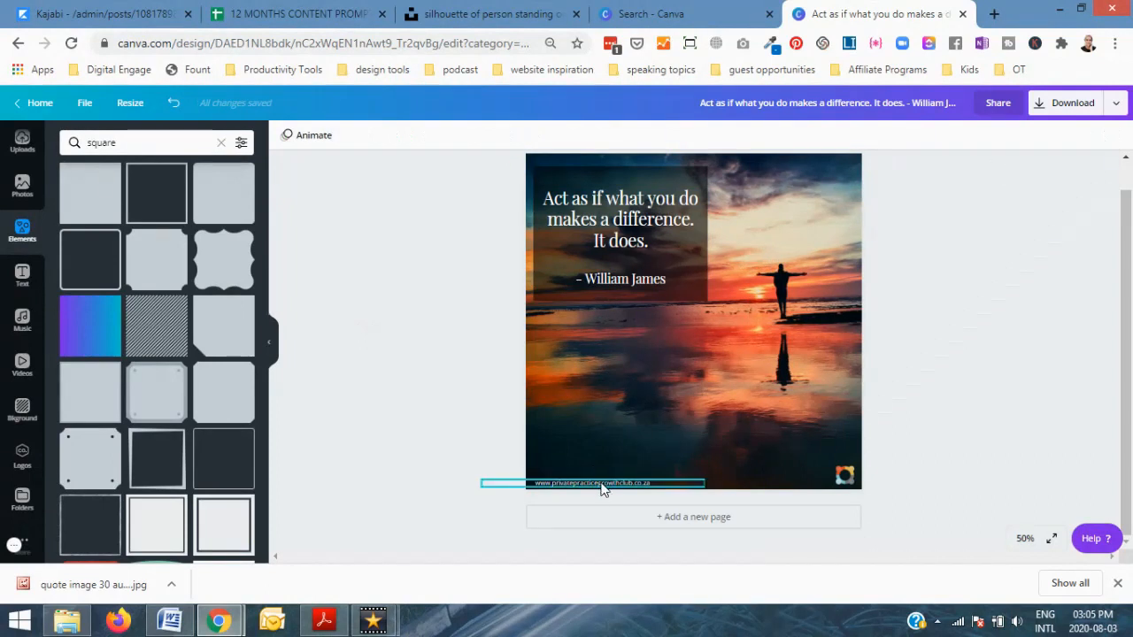
- Move the website address to the photo's bottom center and place the logo just left of it
left_click_drag(637, 482, 708, 482)
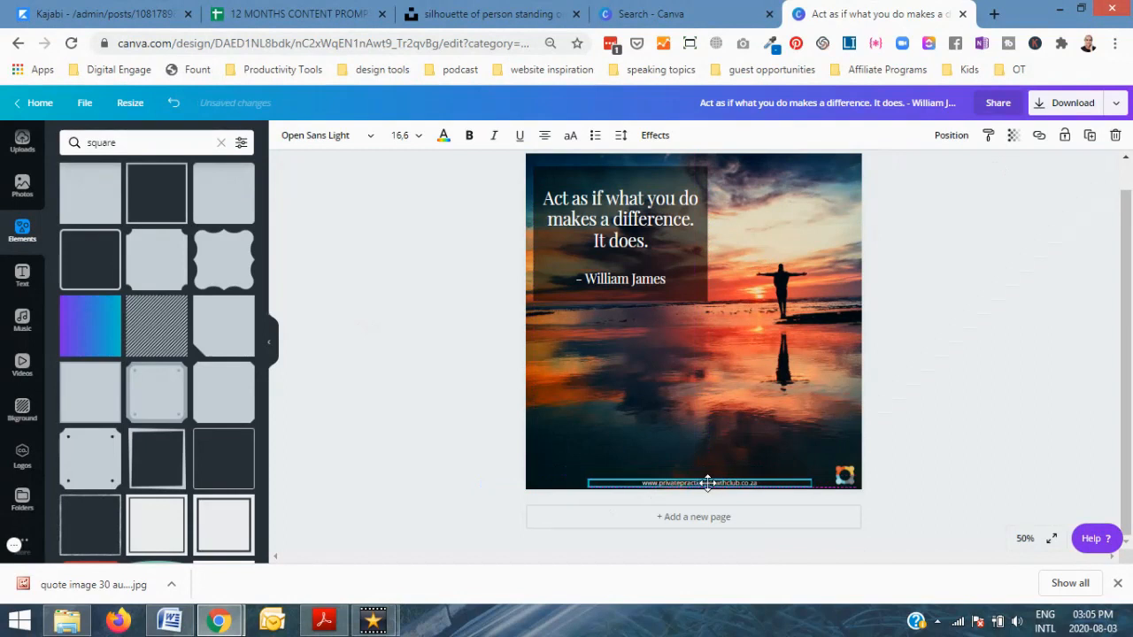
left_click(847, 478)
left_click_drag(847, 478, 639, 519)
left_click(1039, 297)
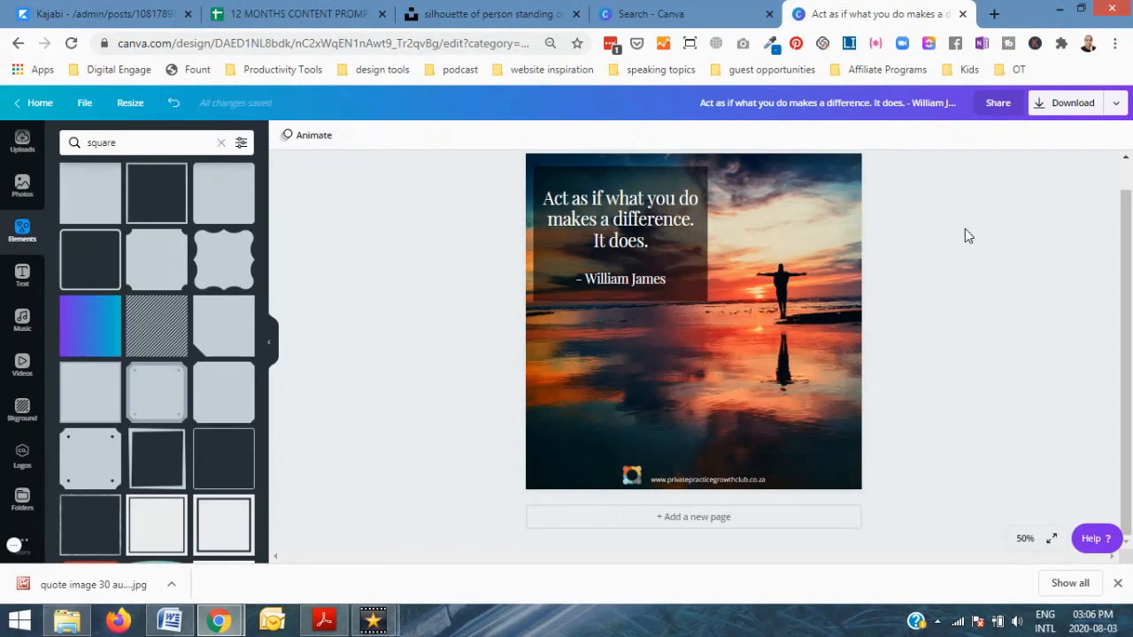
- Switch to the 12 MONTHS CONTENT PROMPTS spreadsheet and look up the photo quote overlay date in the 2020 Aug sheet
left_click(883, 106)
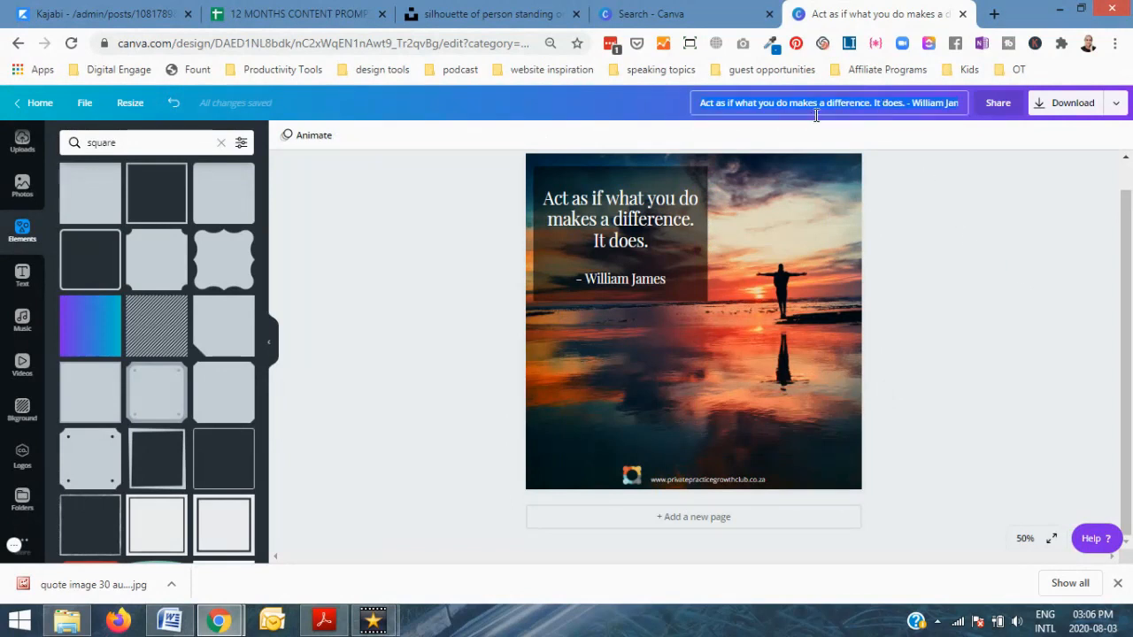
left_click(255, 13)
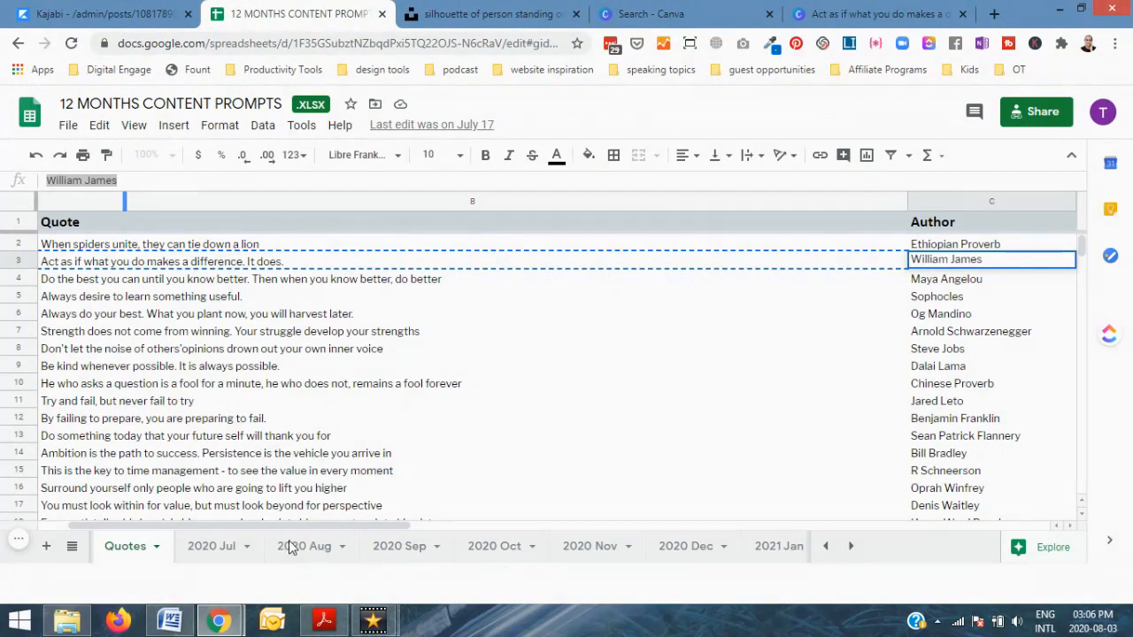
left_click(291, 545)
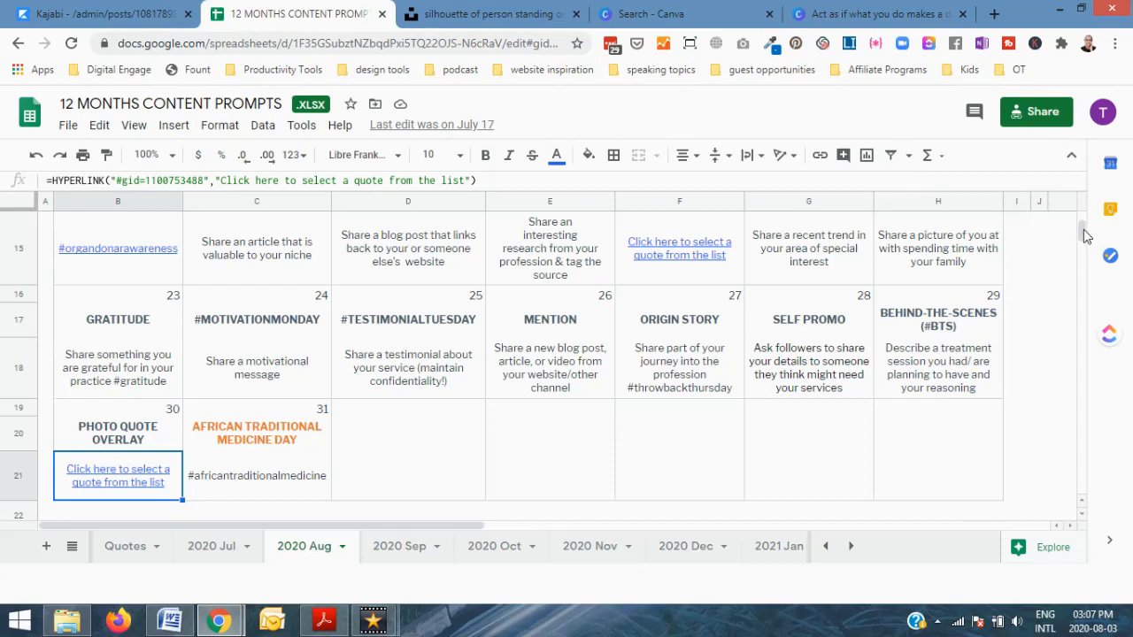
left_click_drag(1085, 230, 1083, 228)
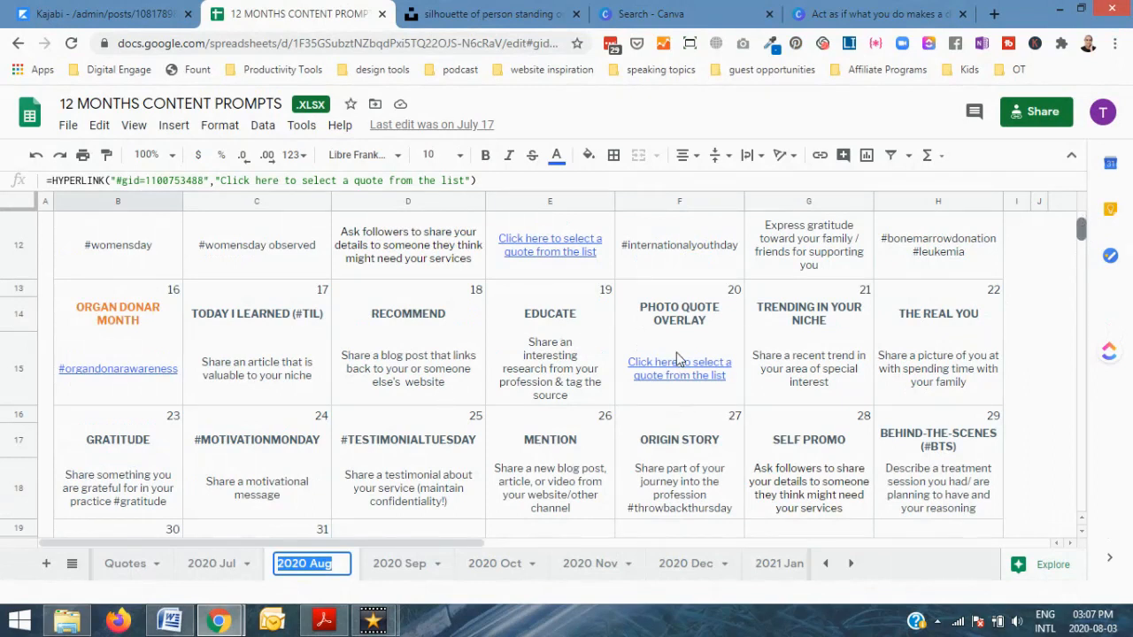
scroll(694, 375, "up", 1)
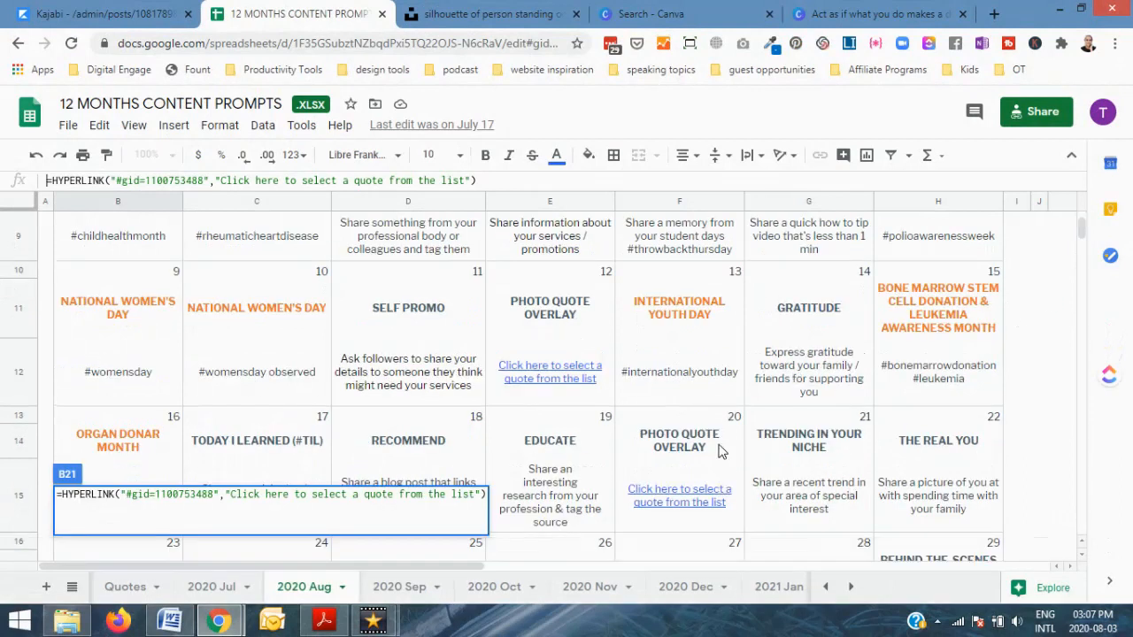
left_click(721, 452)
left_click(720, 451)
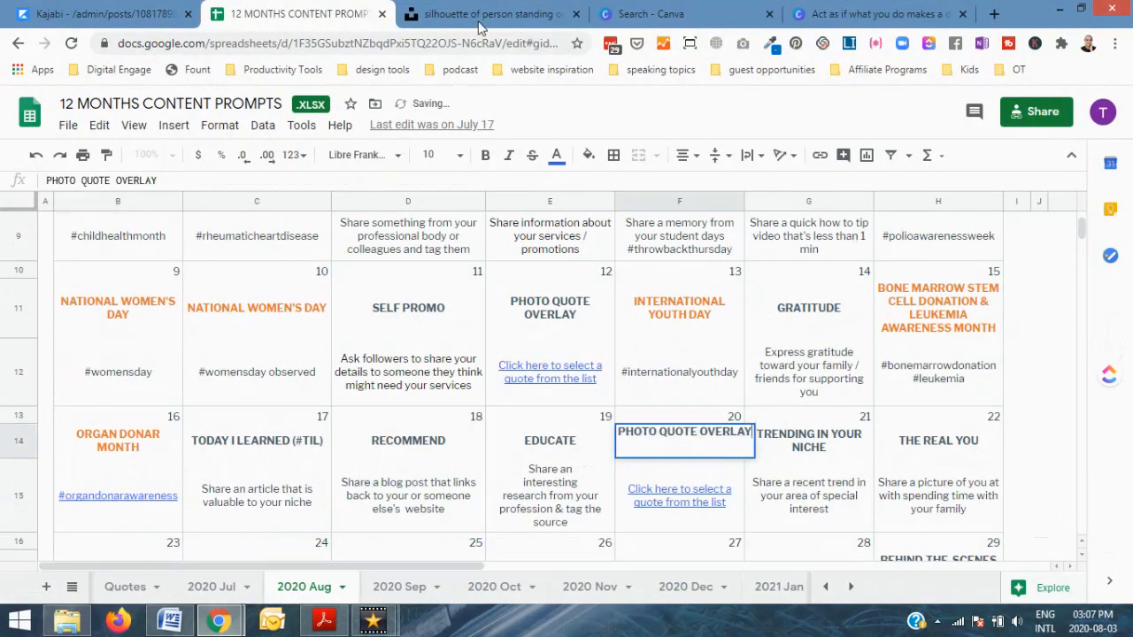
- Return to the Canva quote design and rename it "quote image 20 aug 2020"
left_click(881, 14)
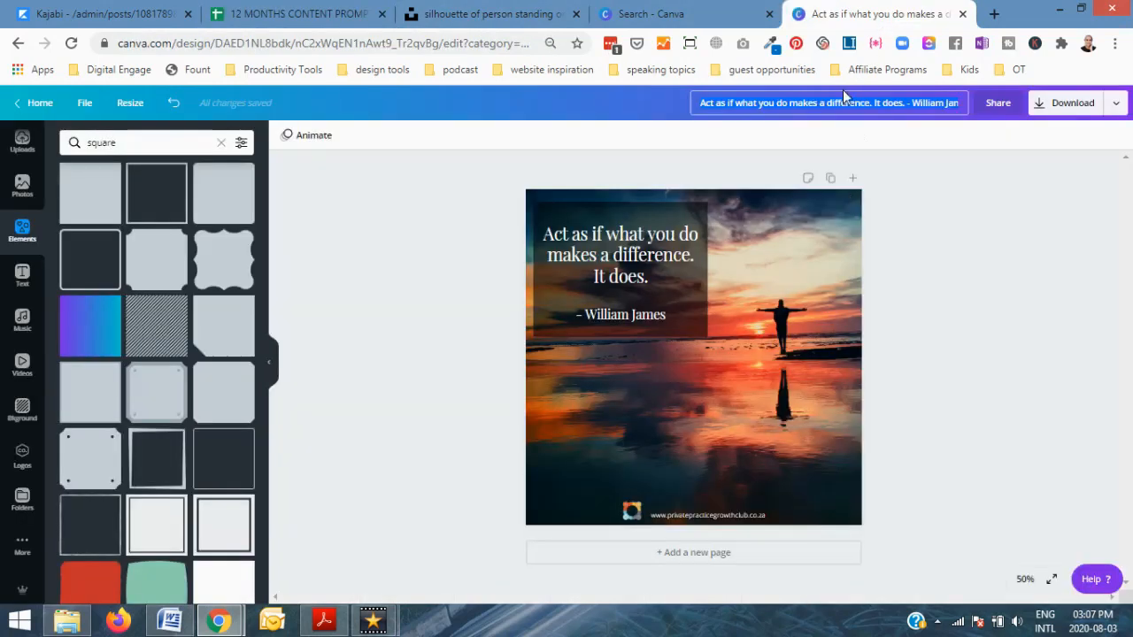
type("q")
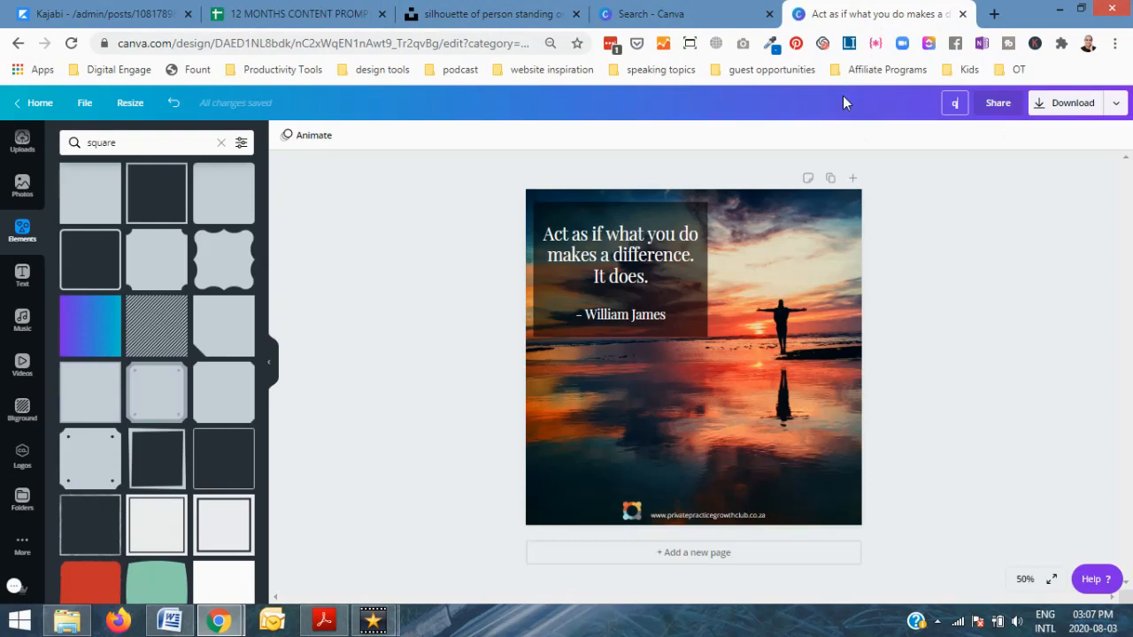
type("uote (")
type("mage")
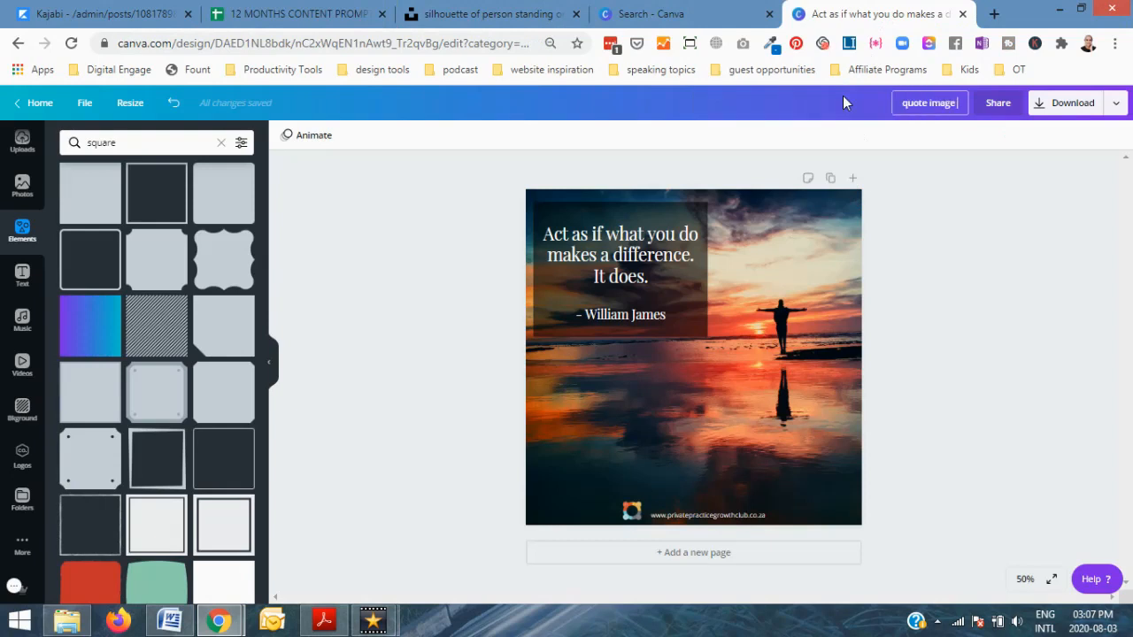
type(" 20 aug 2020")
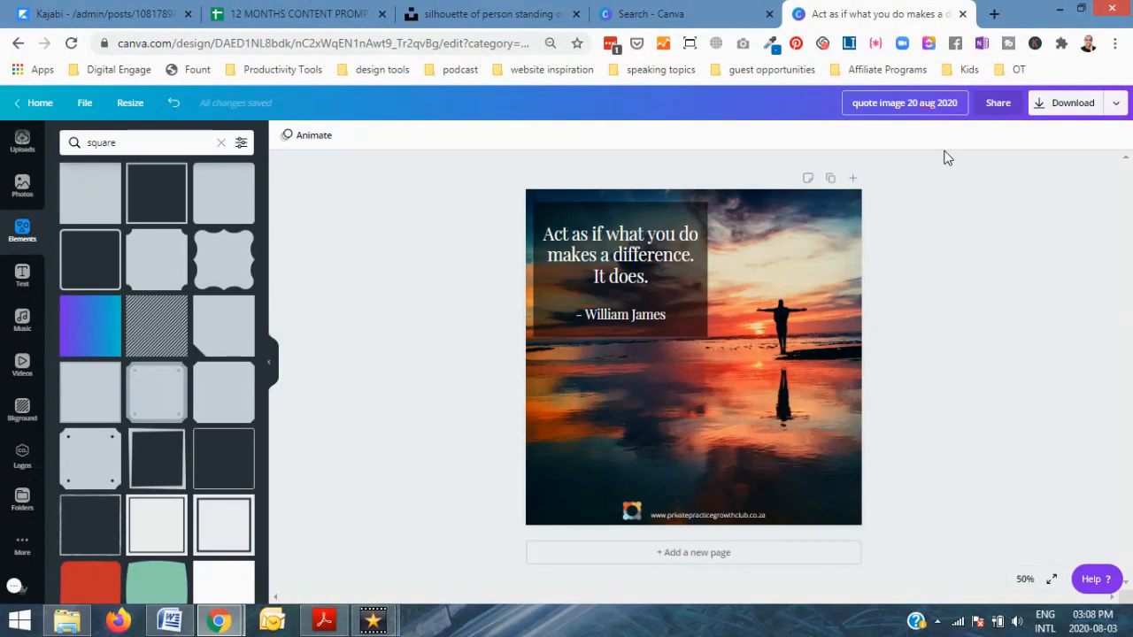
left_click(972, 203)
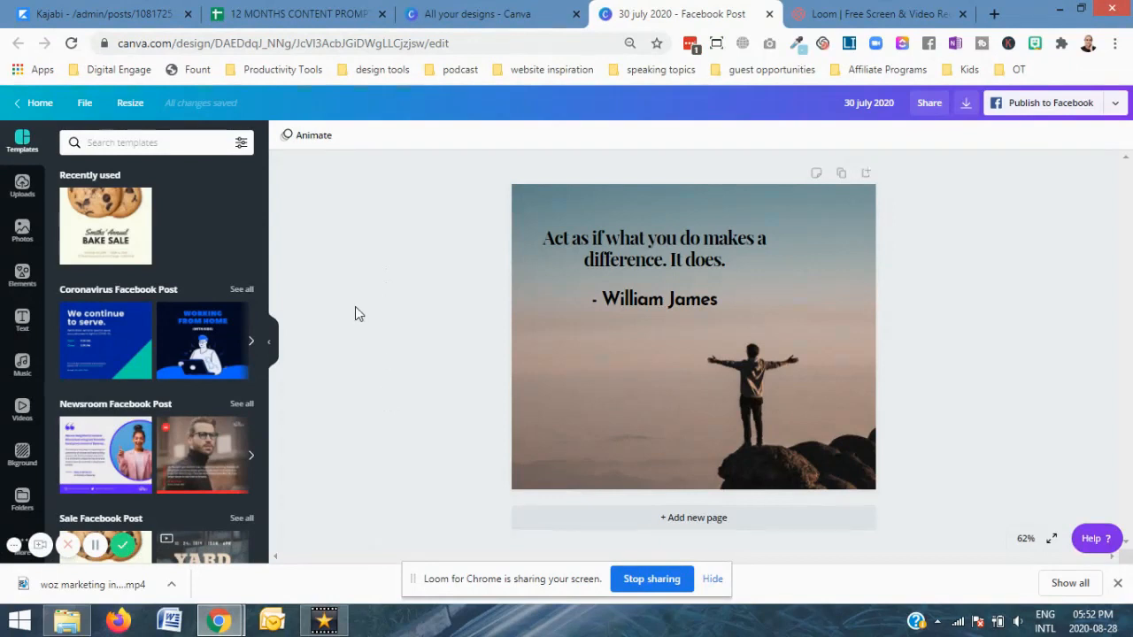
- Create a resized copy of the 30 july 2020 Facebook post in Instagram Story format
left_click(135, 104)
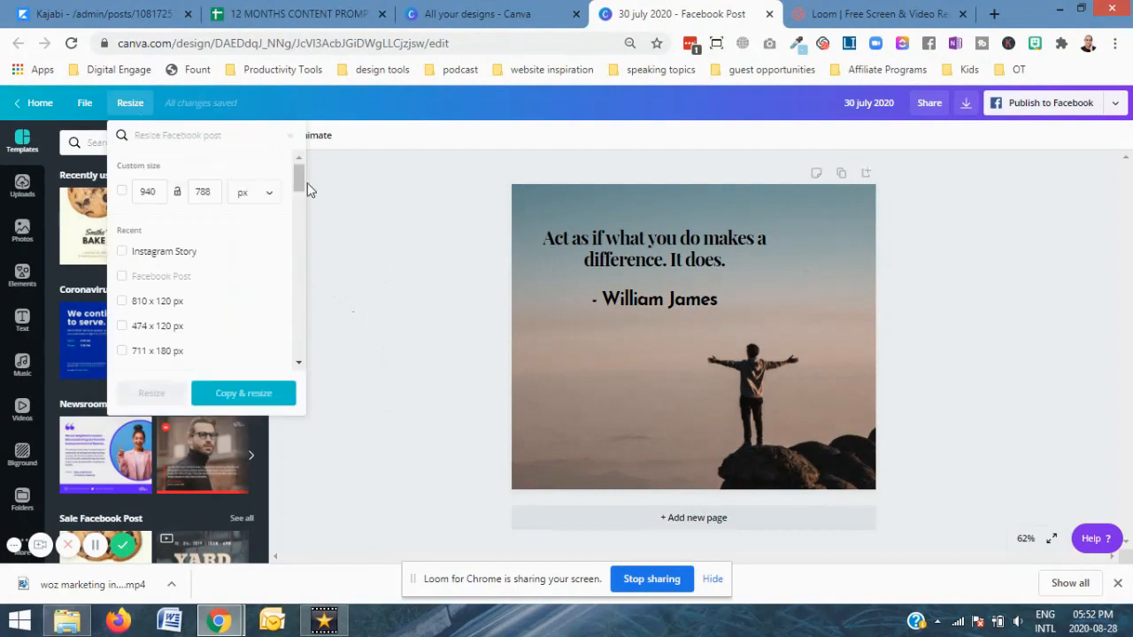
left_click(407, 262)
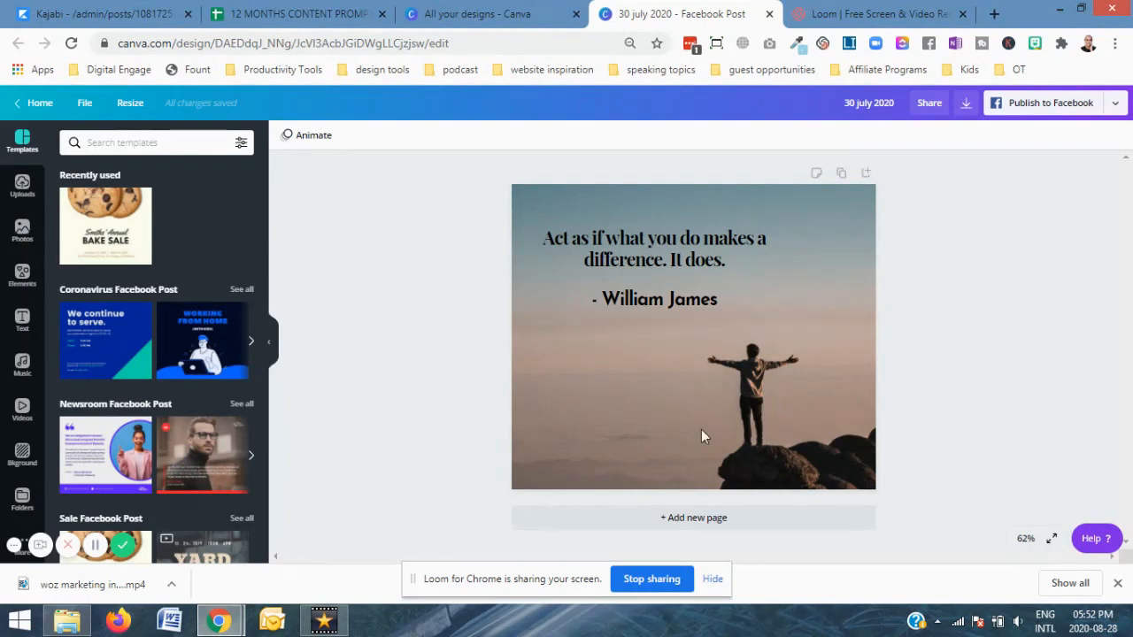
left_click(129, 104)
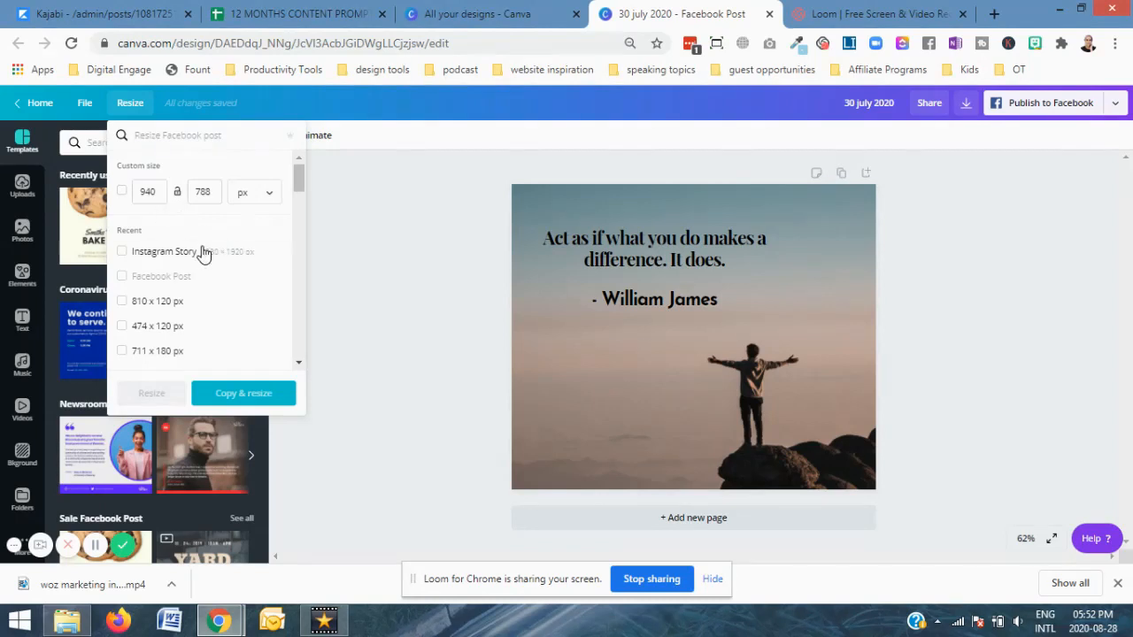
mouse_move(299, 189)
left_mouse_down()
mouse_move(301, 274)
mouse_move(298, 168)
left_mouse_up()
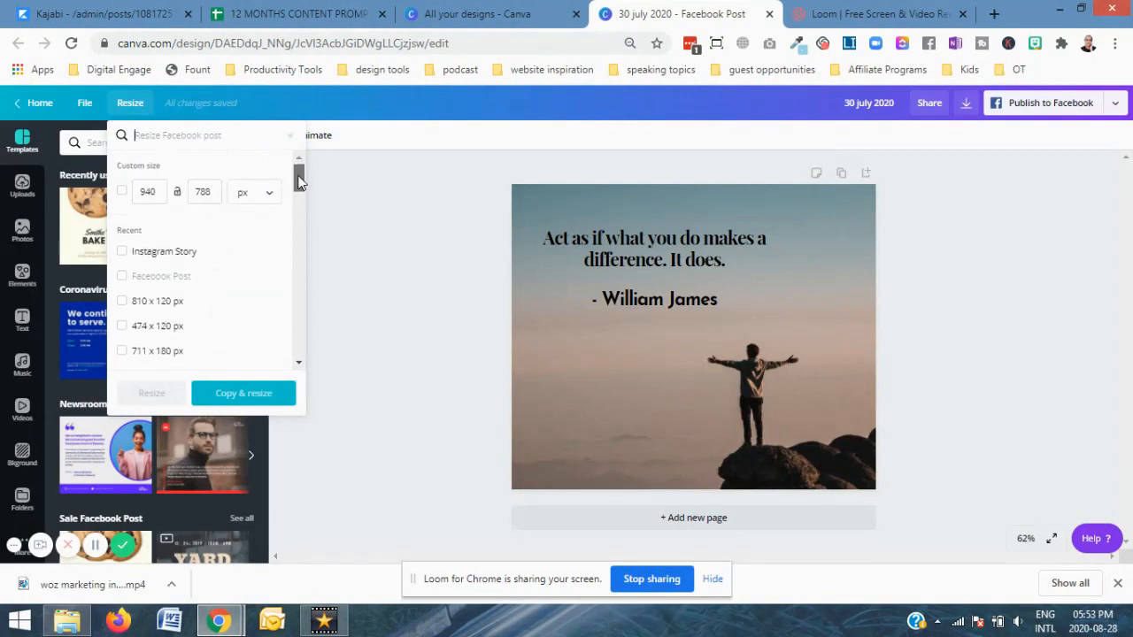
left_click(122, 253)
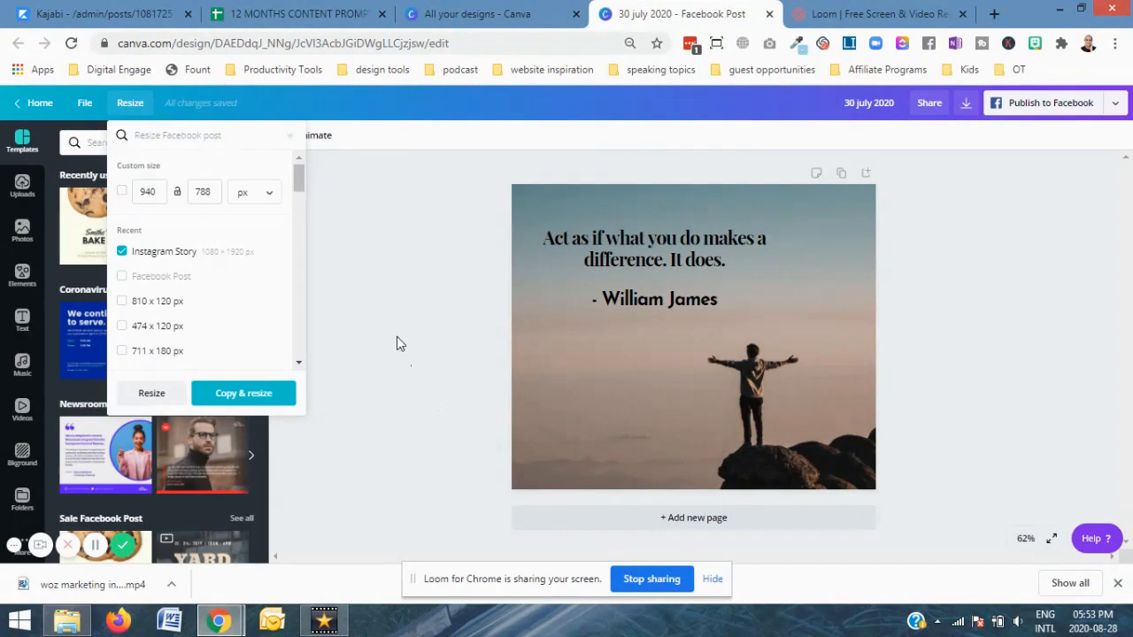
left_click(262, 400)
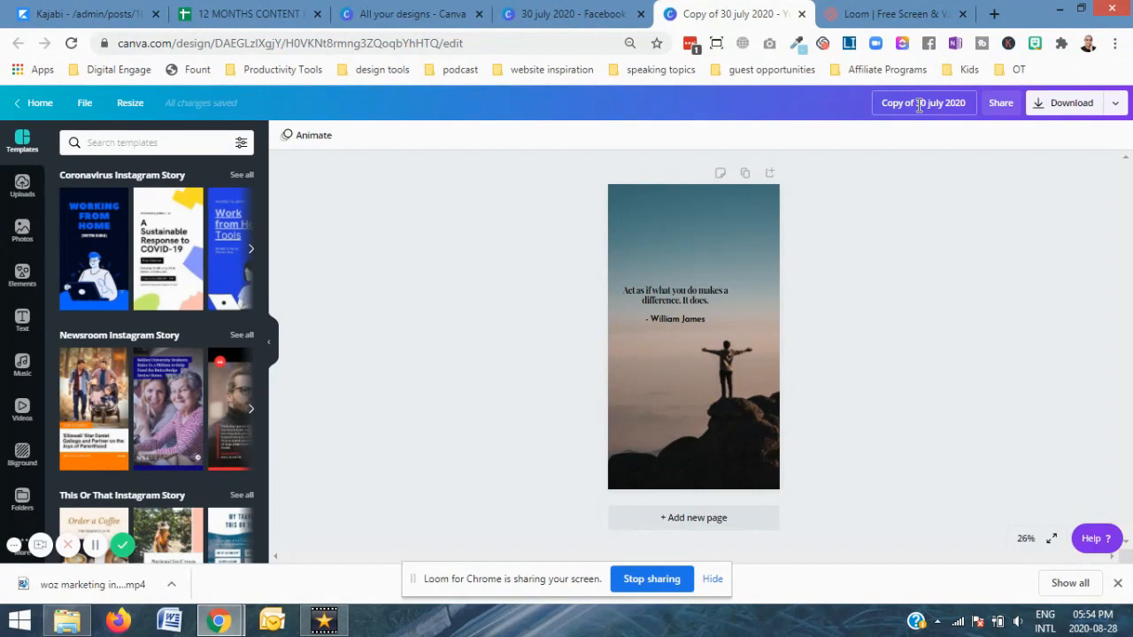
- Rename the resized story copy "IG Stories 26 august 2020"
left_click(919, 106)
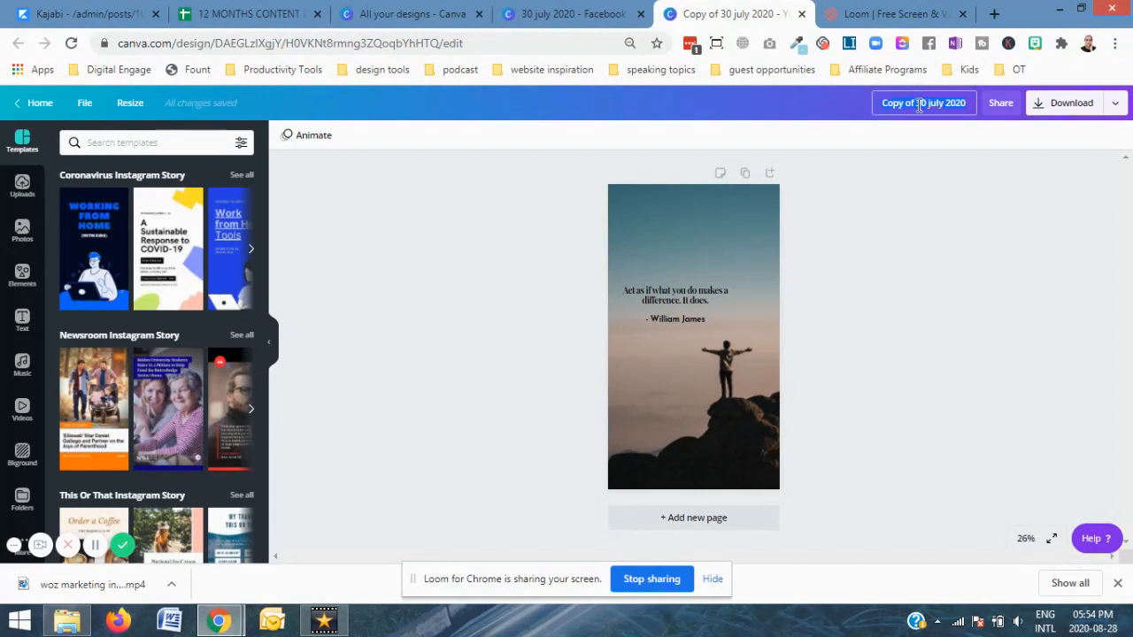
type("IG Str")
key("BackSpace")
key("BackSpace")
type("tories")
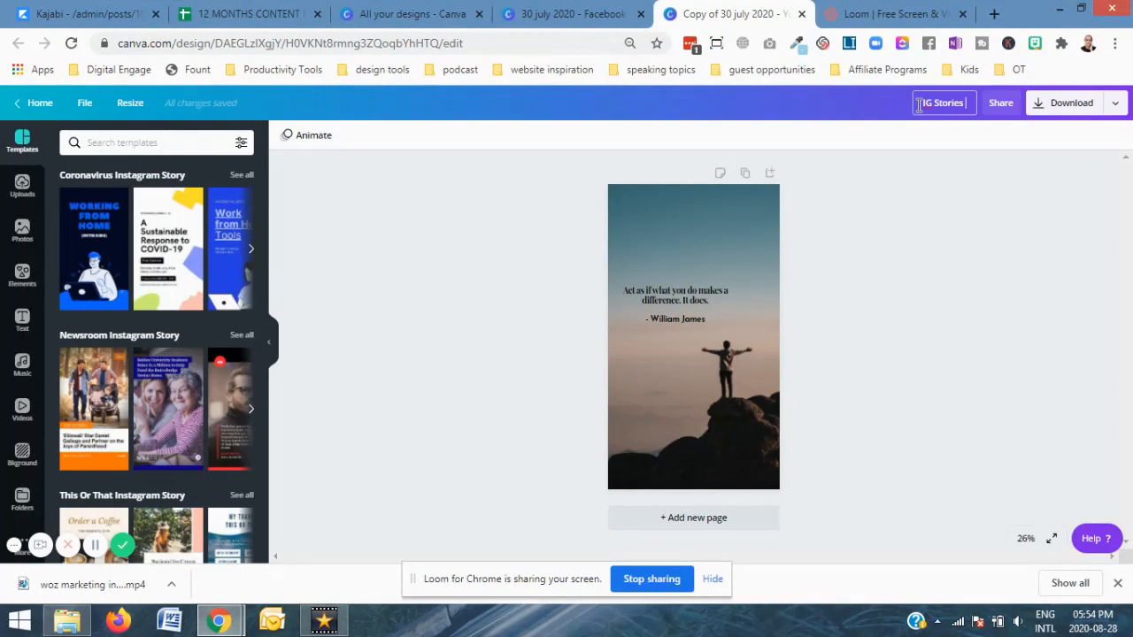
type(" 26 august 2")
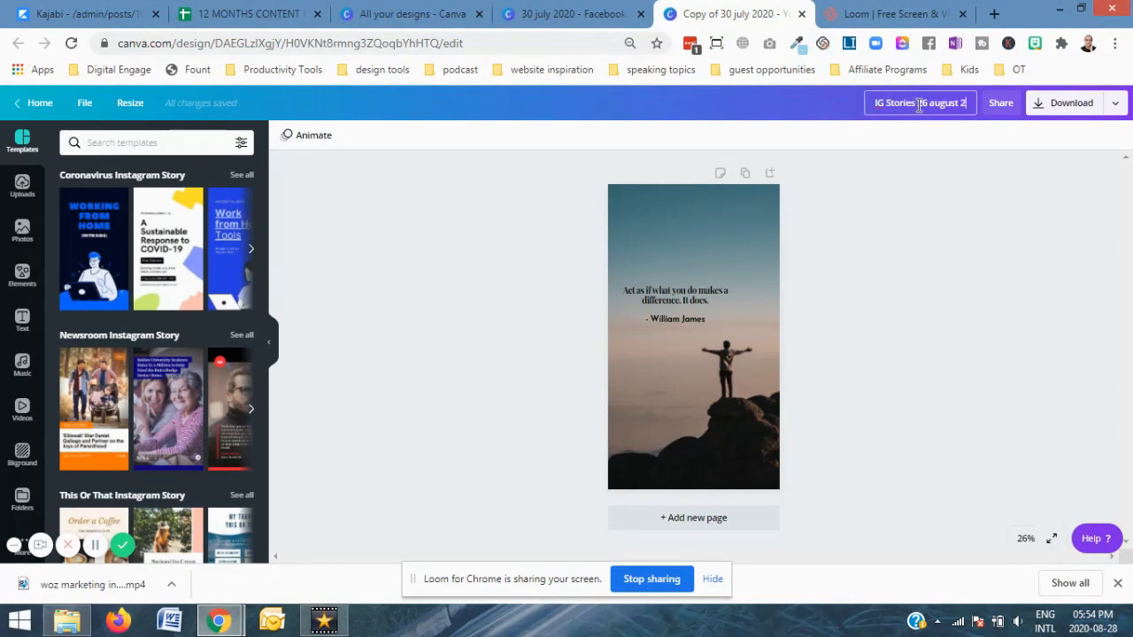
type("020")
key("Return")
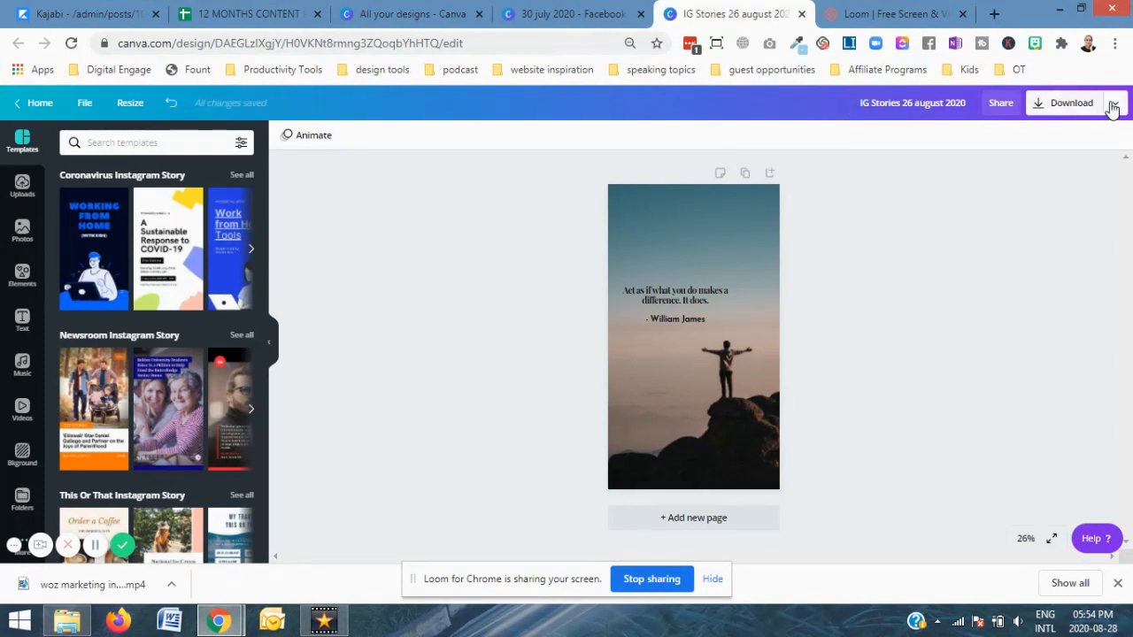
- View the download and publishing options for the Instagram story design
left_click(1073, 111)
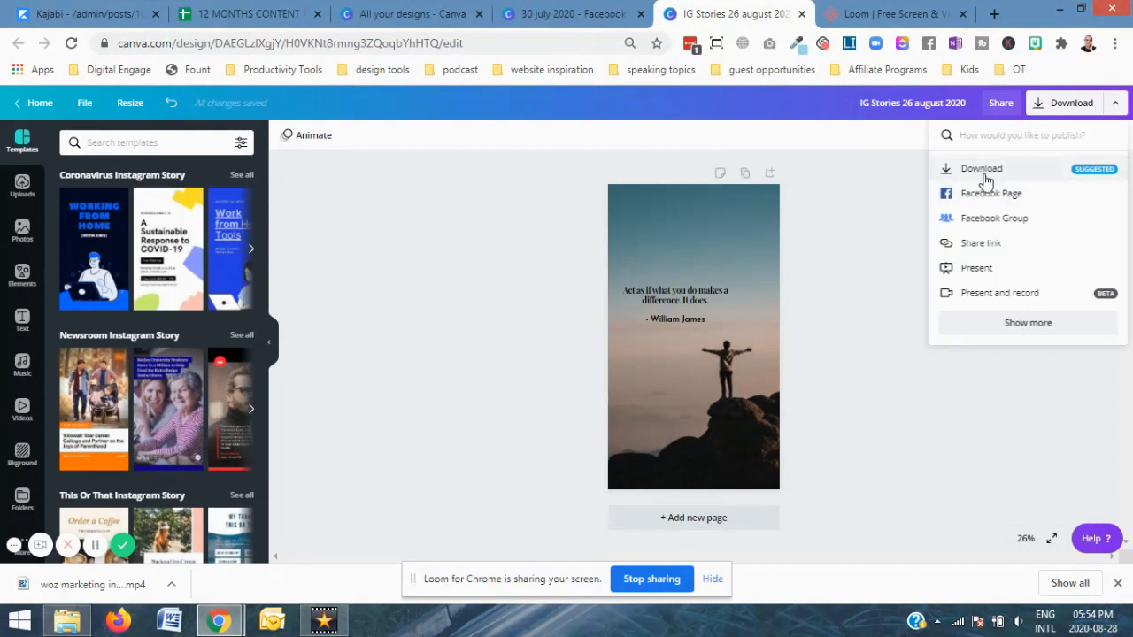
left_click(904, 192)
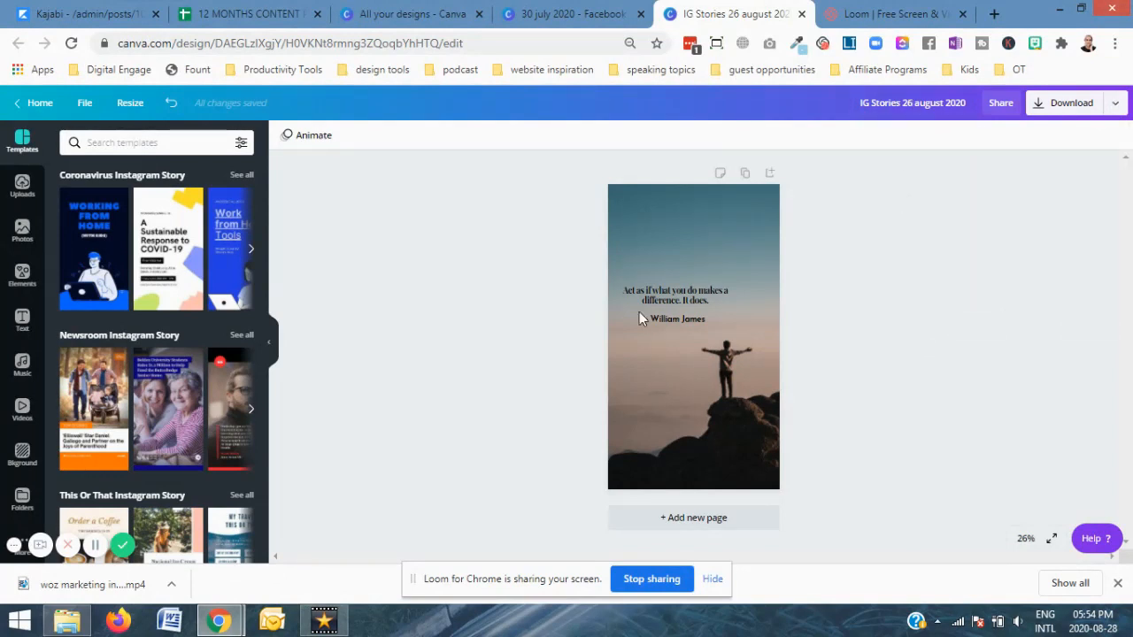
- Select the quote and author text on the Instagram story
left_click(690, 306)
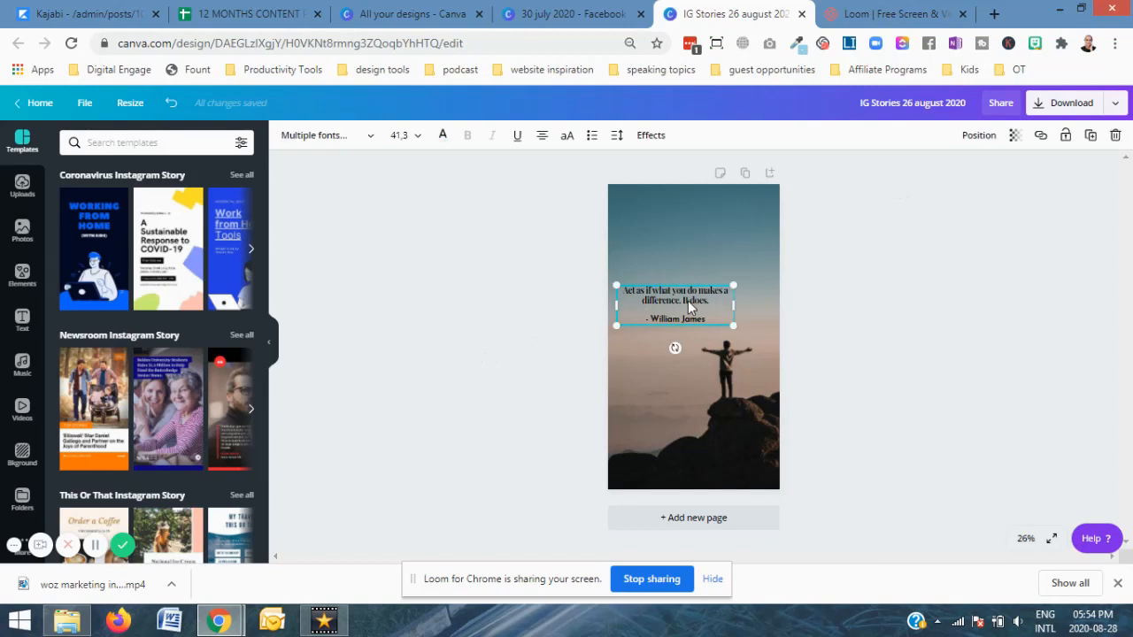